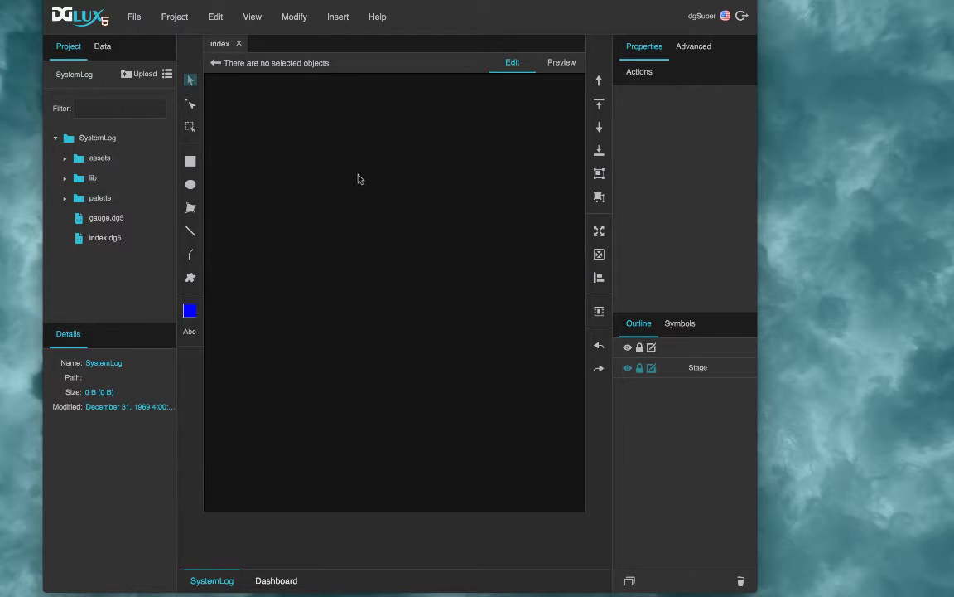
# Switch to the data tree and expand sys > links.
pyautogui.click(101, 50)
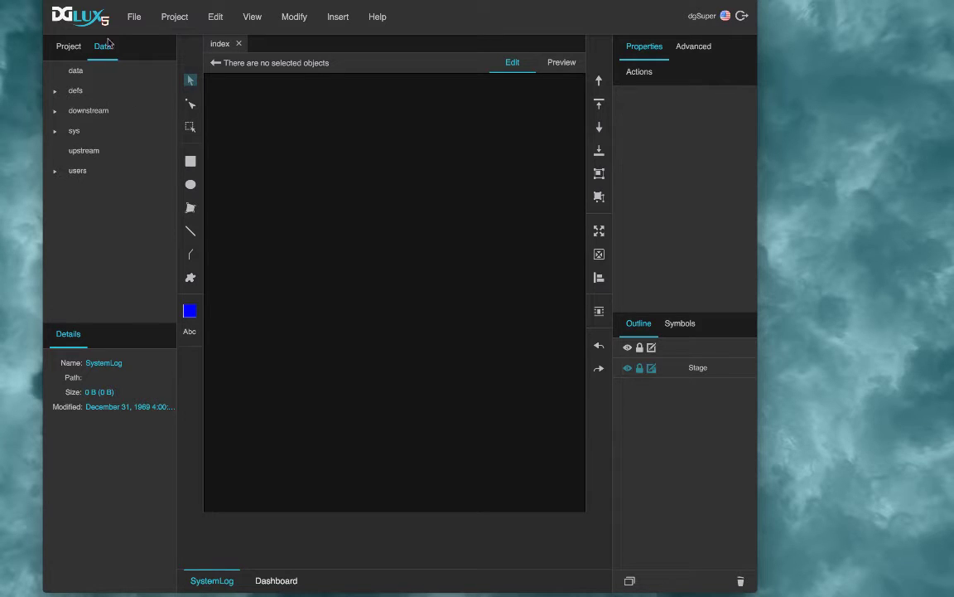
pyautogui.click(58, 132)
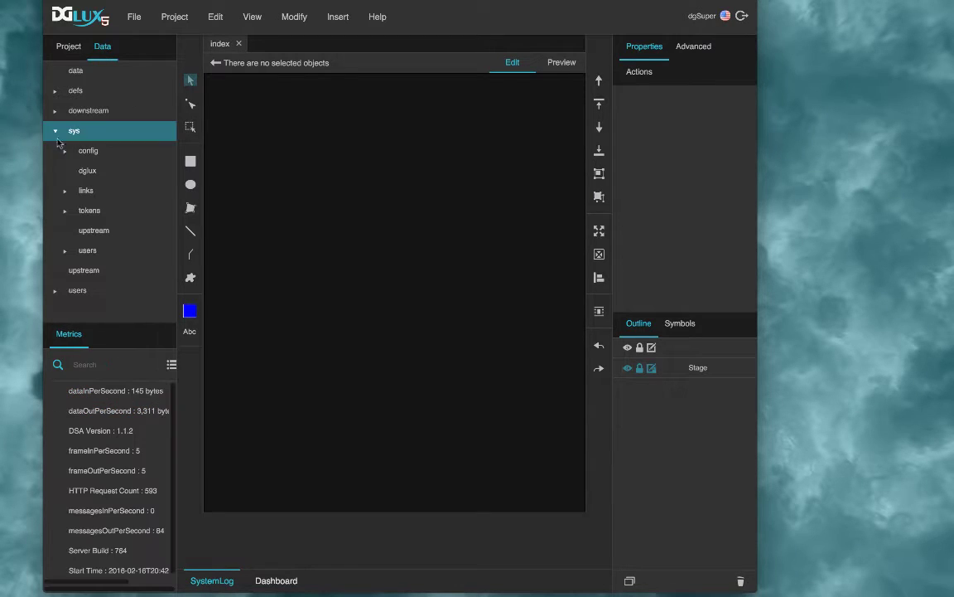
pyautogui.click(65, 191)
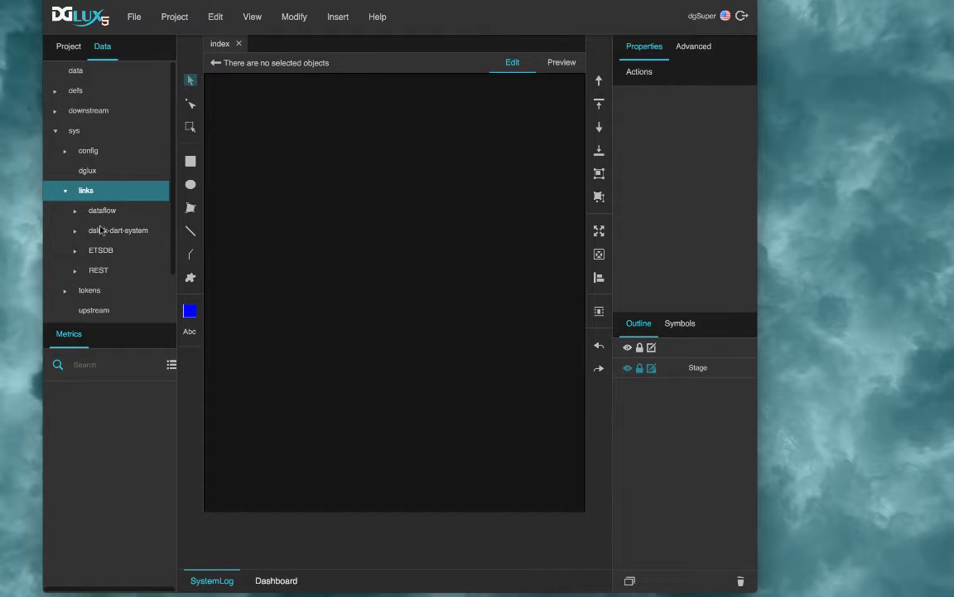
pyautogui.scroll(-1, 93, 209)
# Browse the Install Link types for the links folder, then dismiss the form without installing.
pyautogui.rightClick(84, 176)
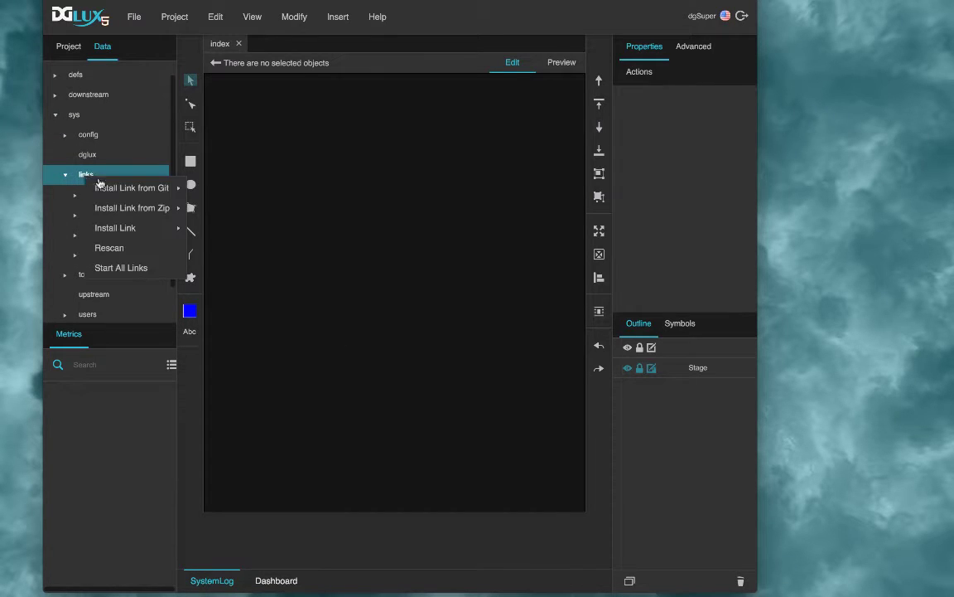
pyautogui.moveTo(123, 229)
pyautogui.click(246, 264)
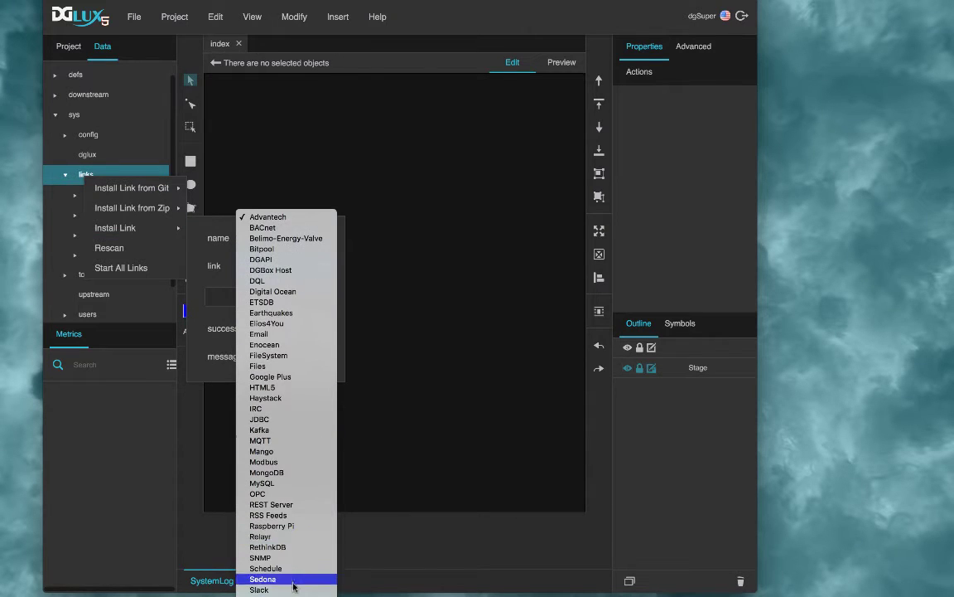
pyautogui.scroll(-2, 273, 571)
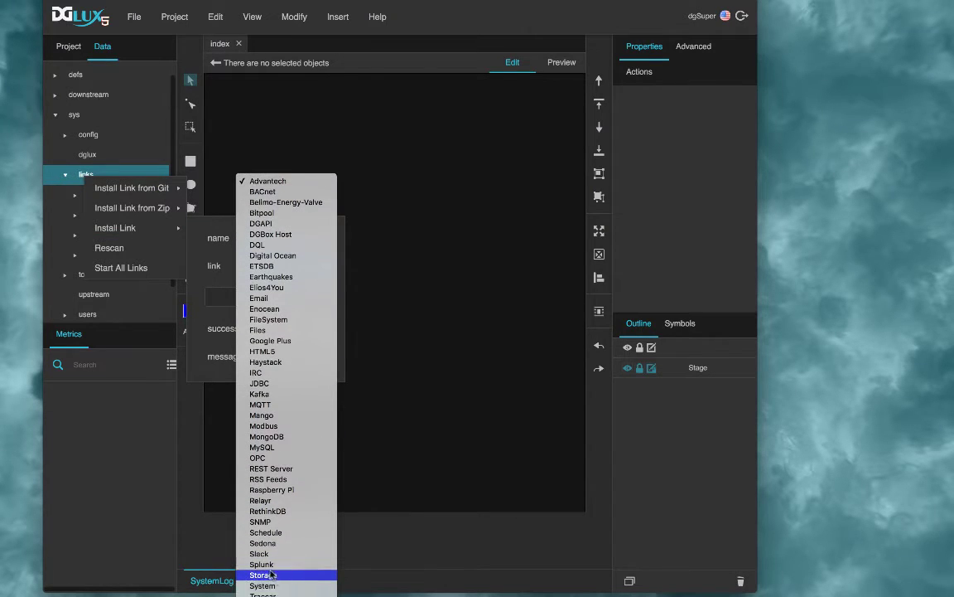
pyautogui.click(225, 271)
pyautogui.click(266, 297)
pyautogui.click(273, 137)
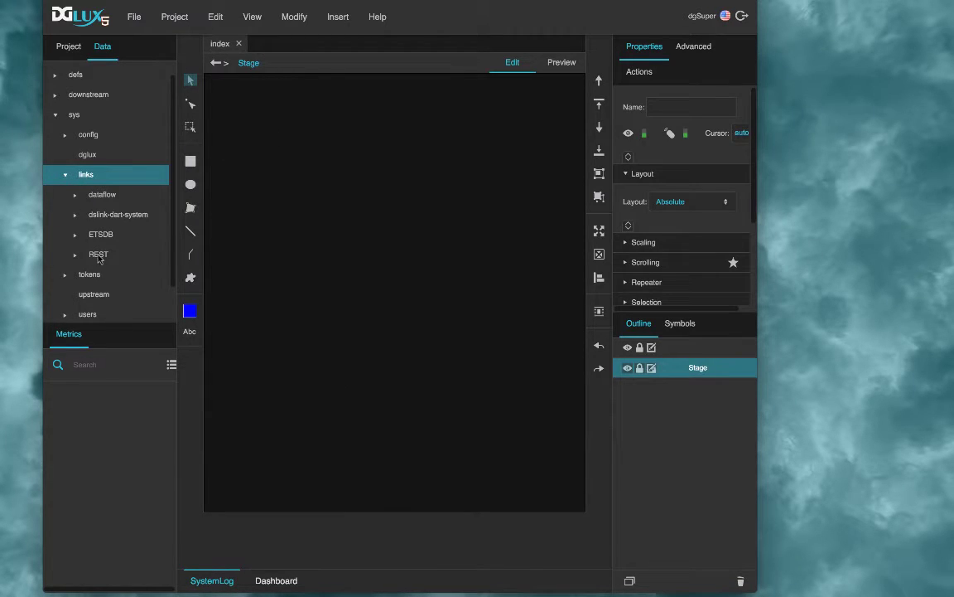
# Review the installable link types a second time and cancel the Install Link form.
pyautogui.rightClick(86, 173)
pyautogui.moveTo(133, 230)
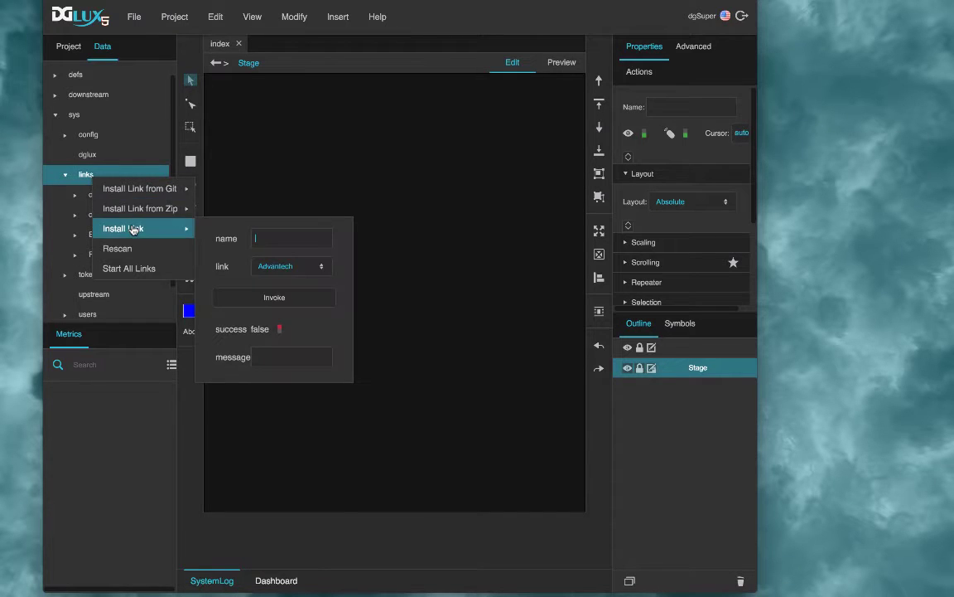
pyautogui.click(286, 266)
pyautogui.scroll(-2, 307, 439)
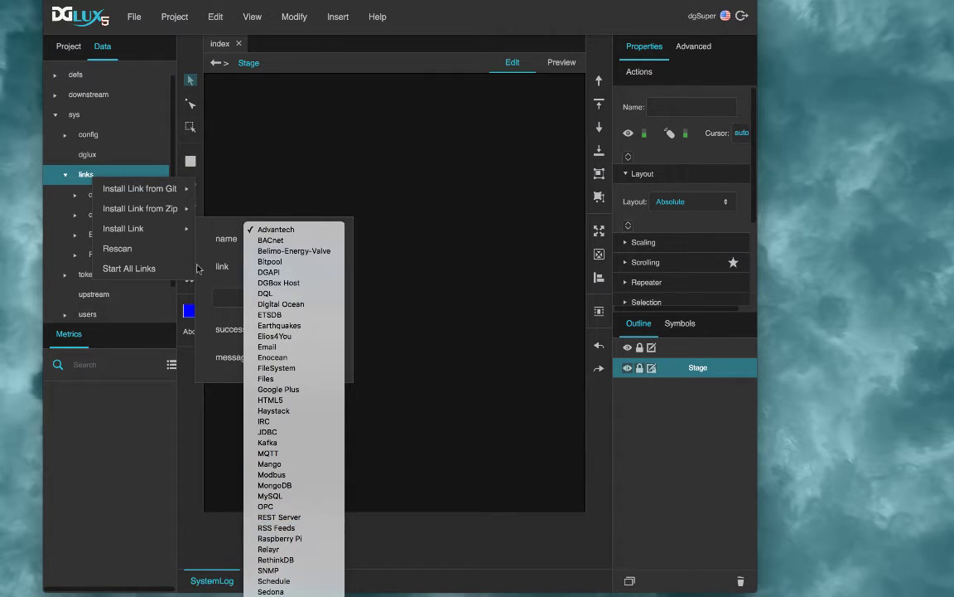
pyautogui.click(200, 266)
pyautogui.press('Escape')
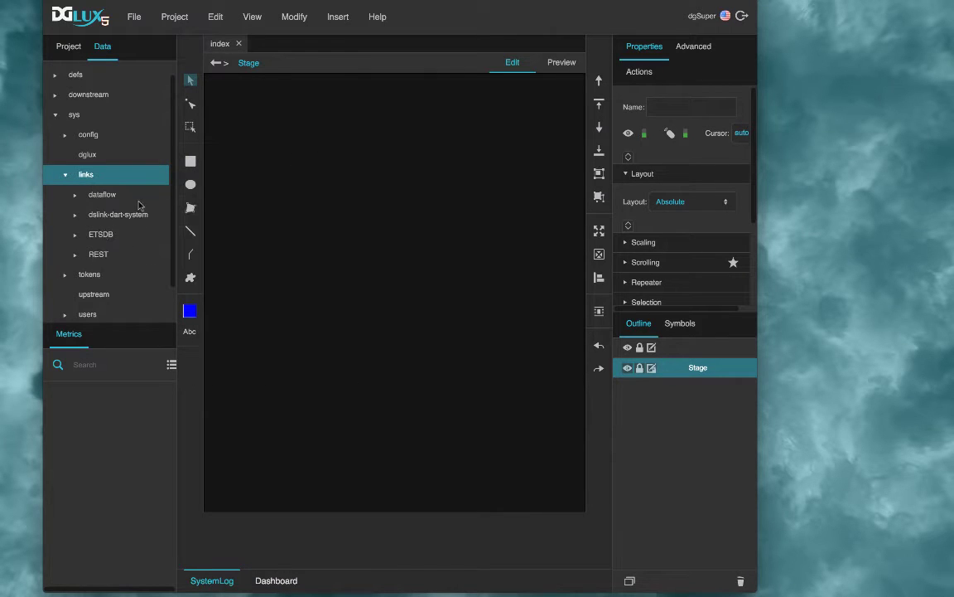
# Inspect the REST and System links' details and available actions.
pyautogui.click(78, 257)
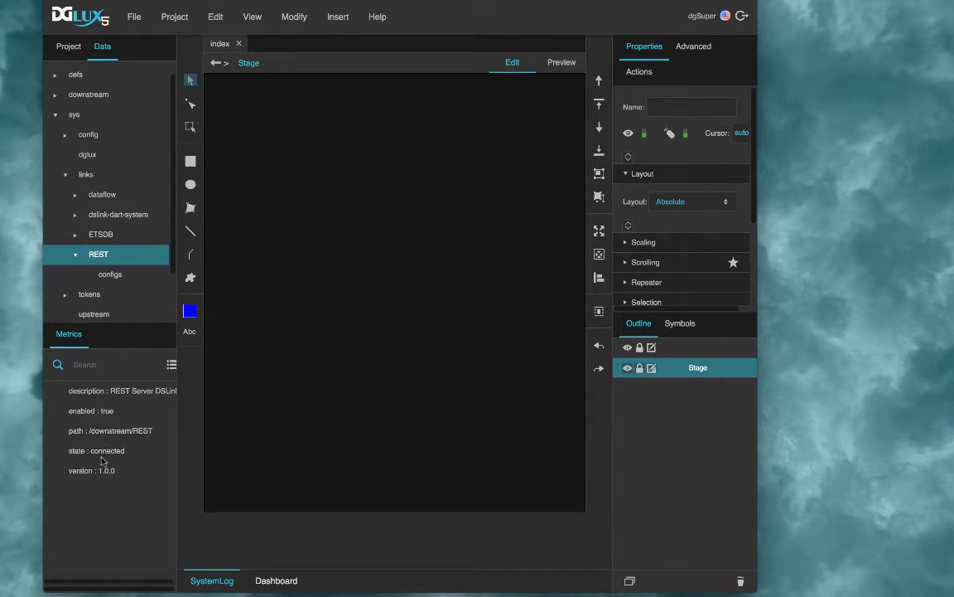
pyautogui.rightClick(104, 254)
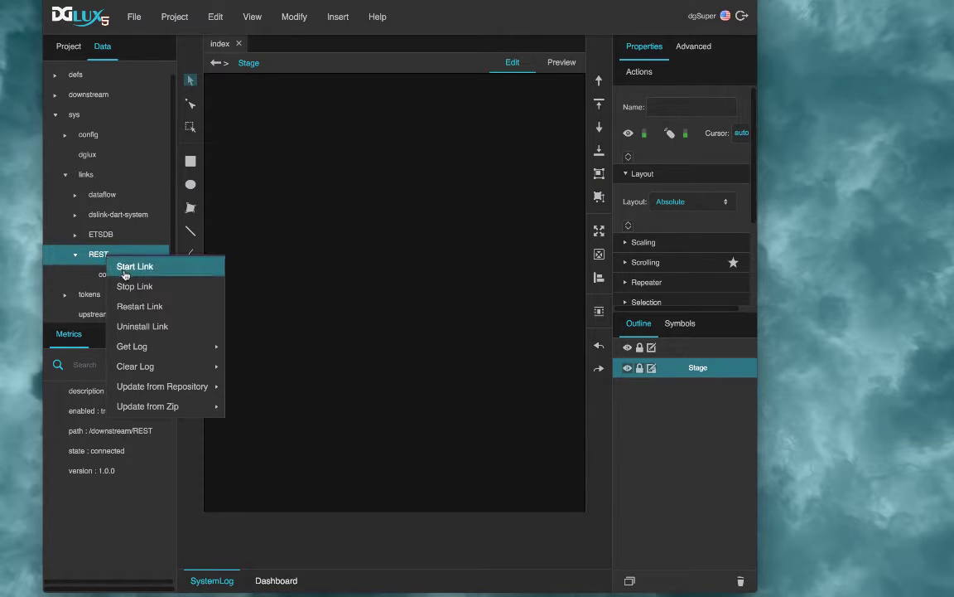
pyautogui.rightClick(110, 216)
pyautogui.click(245, 151)
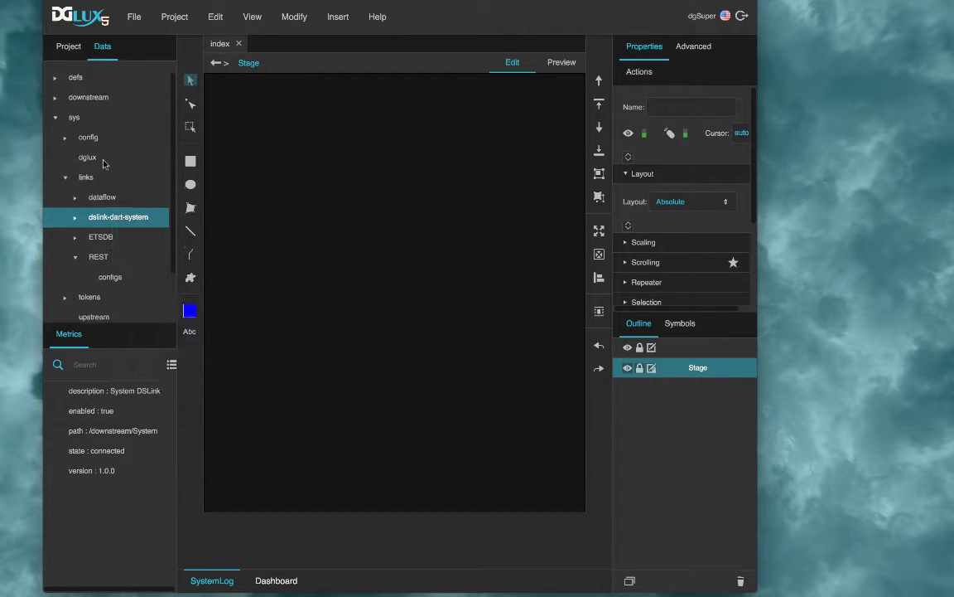
pyautogui.scroll(1, 91, 153)
# Read System's live metrics such as CPU Usage in a widened panel, then select REST.
pyautogui.click(56, 132)
pyautogui.click(55, 110)
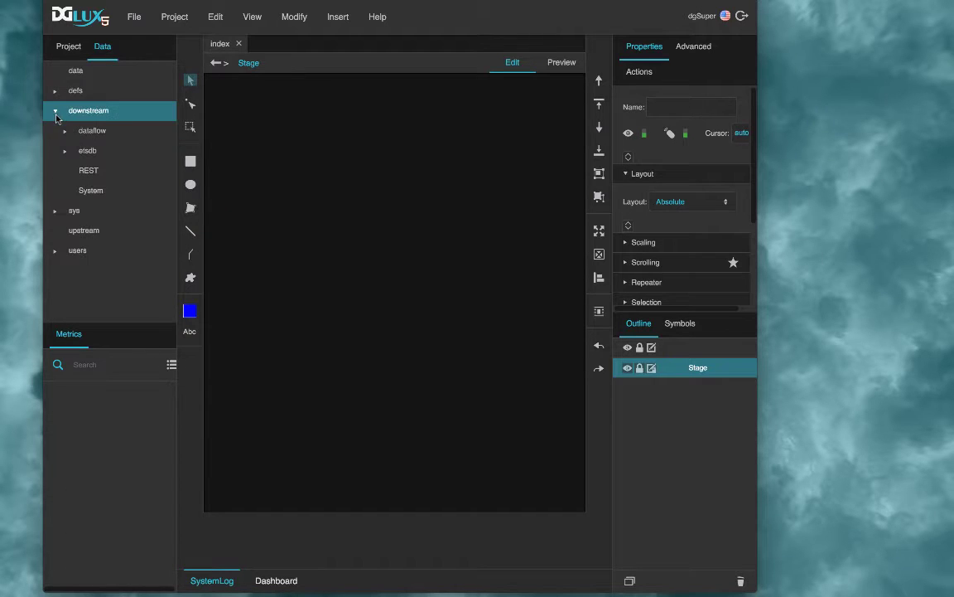
pyautogui.click(88, 171)
pyautogui.click(83, 190)
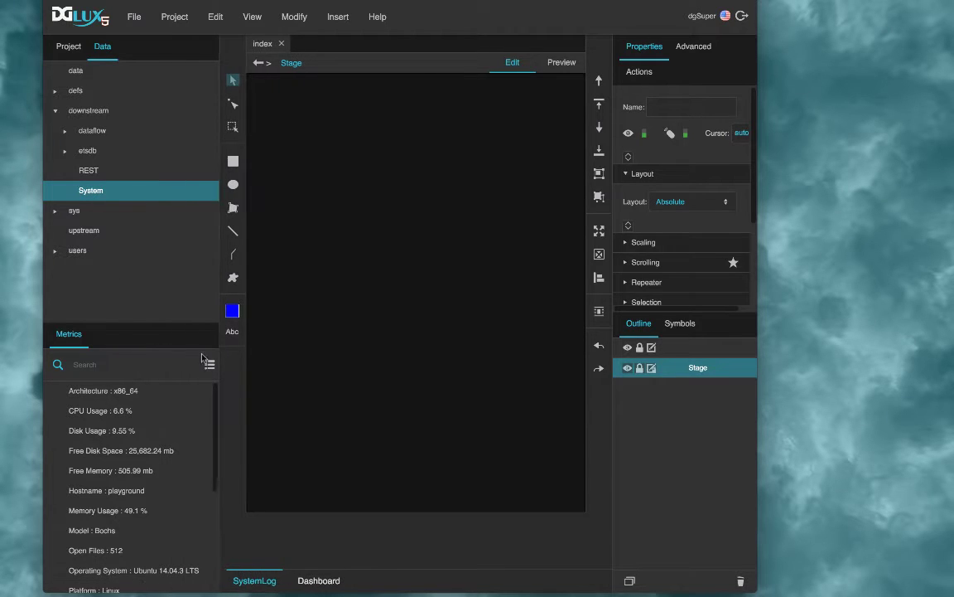
pyautogui.moveTo(161, 323); pyautogui.dragTo(151, 232)
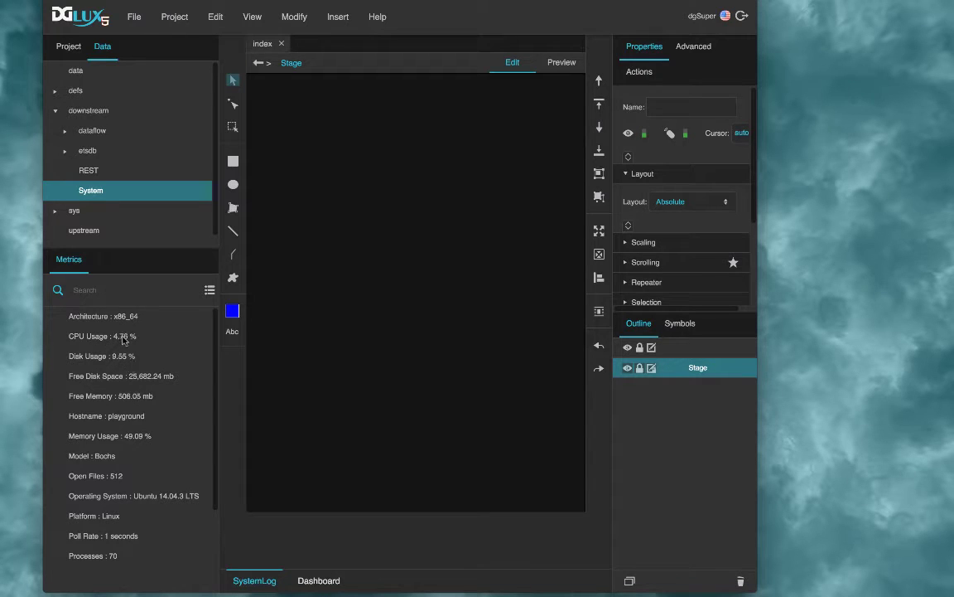
pyautogui.click(90, 170)
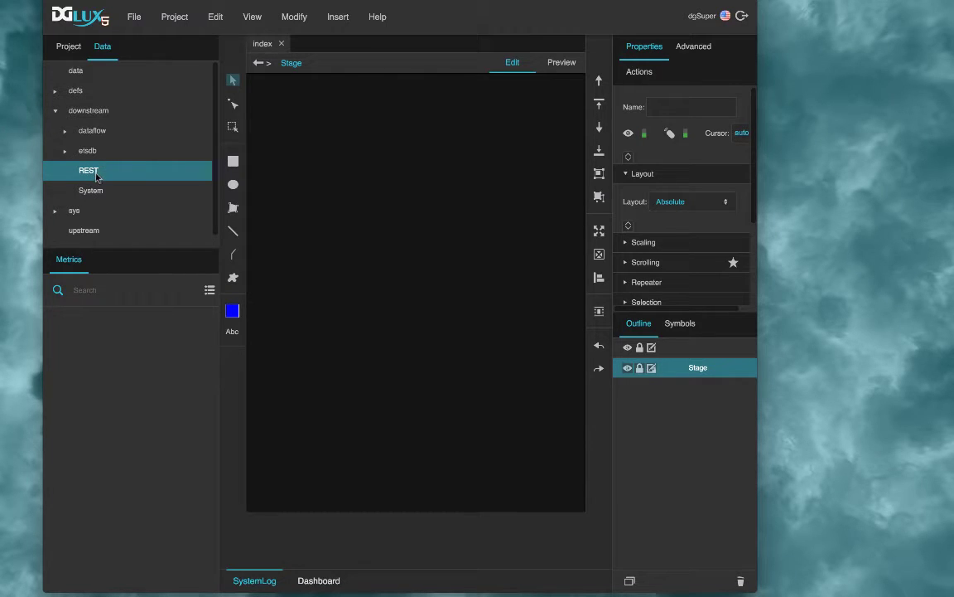
# Add a new REST server on port 8020.
pyautogui.rightClick(95, 173)
pyautogui.moveTo(149, 185)
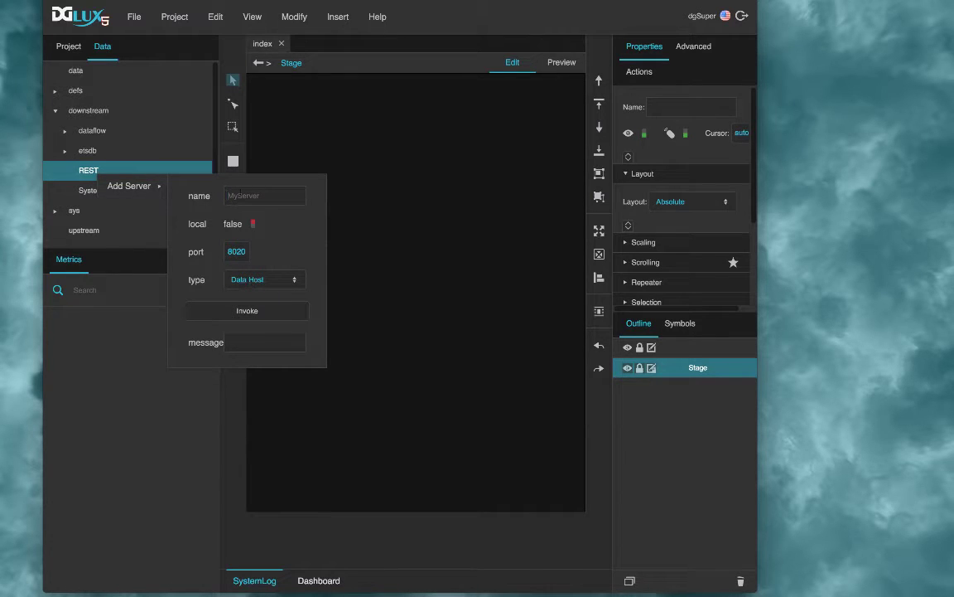
pyautogui.write('8020')
pyautogui.click(243, 312)
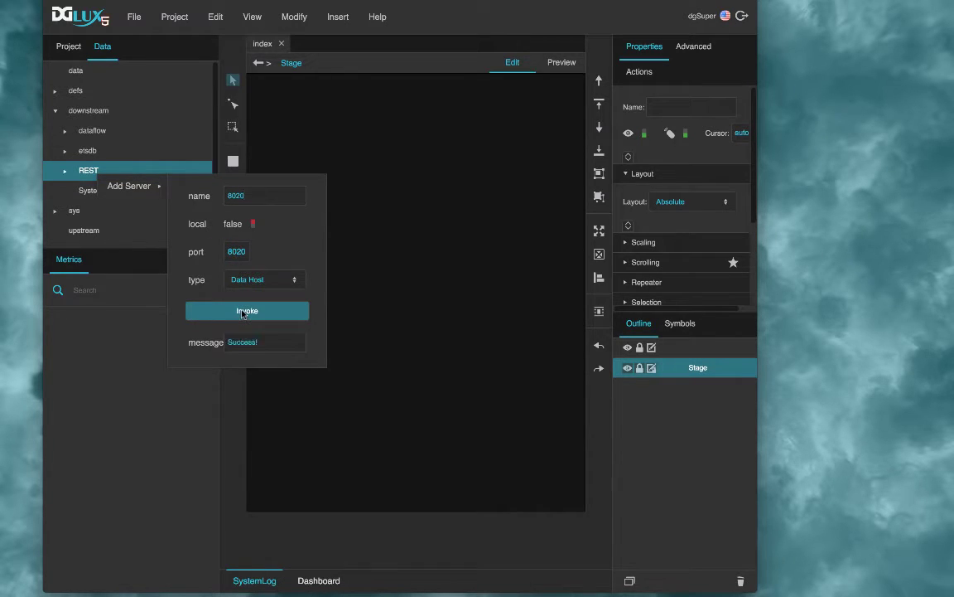
# Add a number value named CPU_Load to the 8020 server.
pyautogui.click(64, 170)
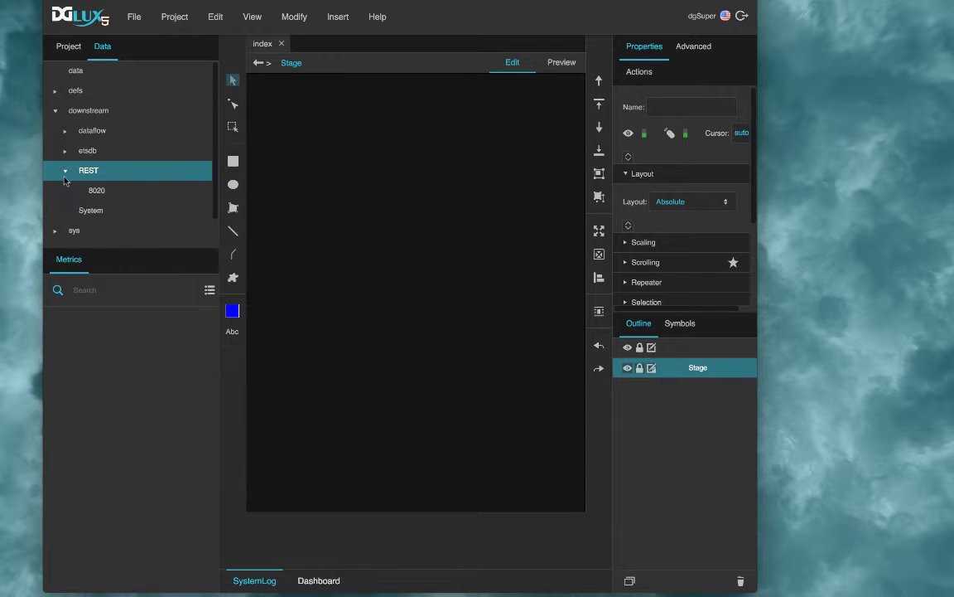
pyautogui.rightClick(97, 192)
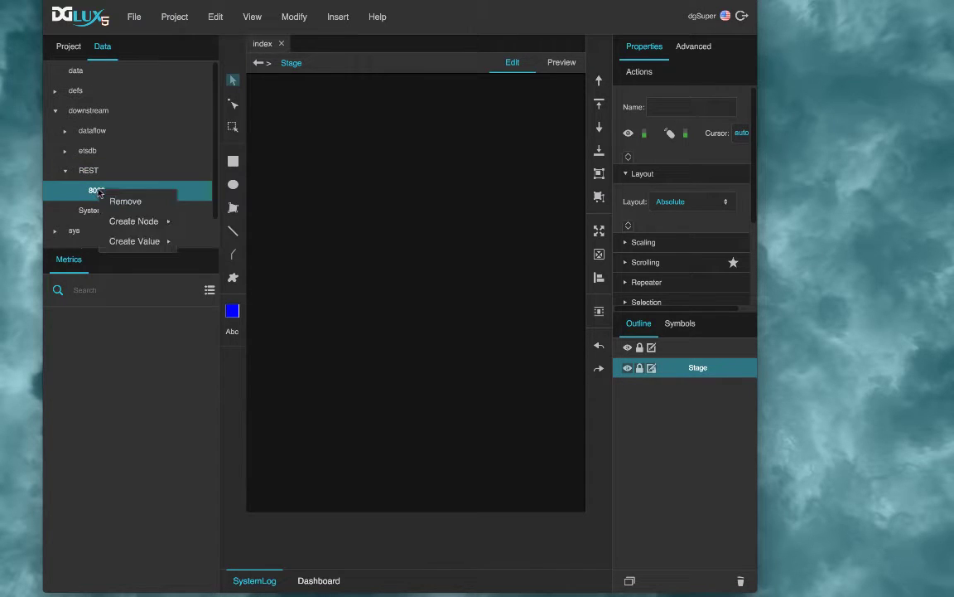
pyautogui.moveTo(138, 240)
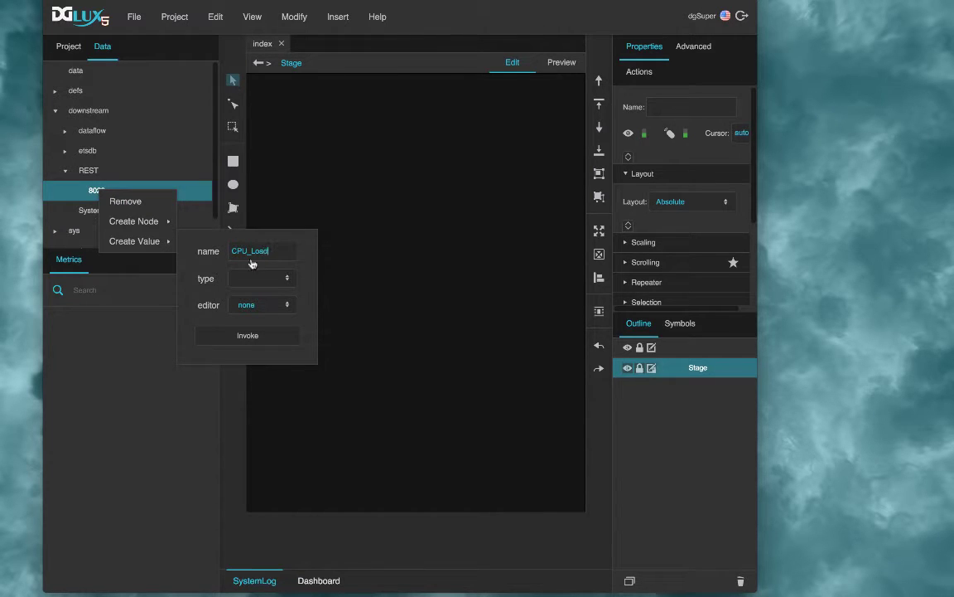
pyautogui.click(282, 278)
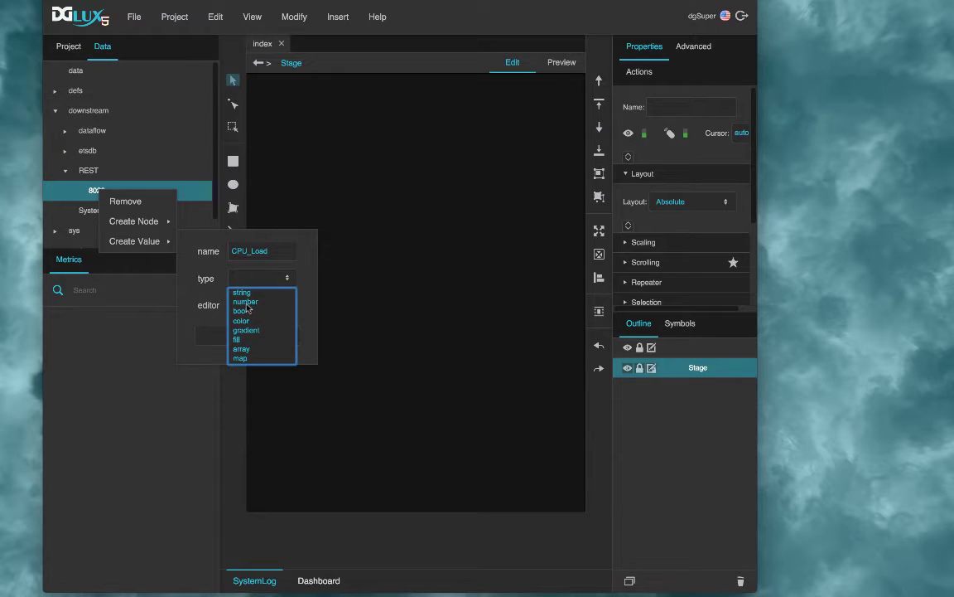
pyautogui.click(253, 300)
pyautogui.click(248, 335)
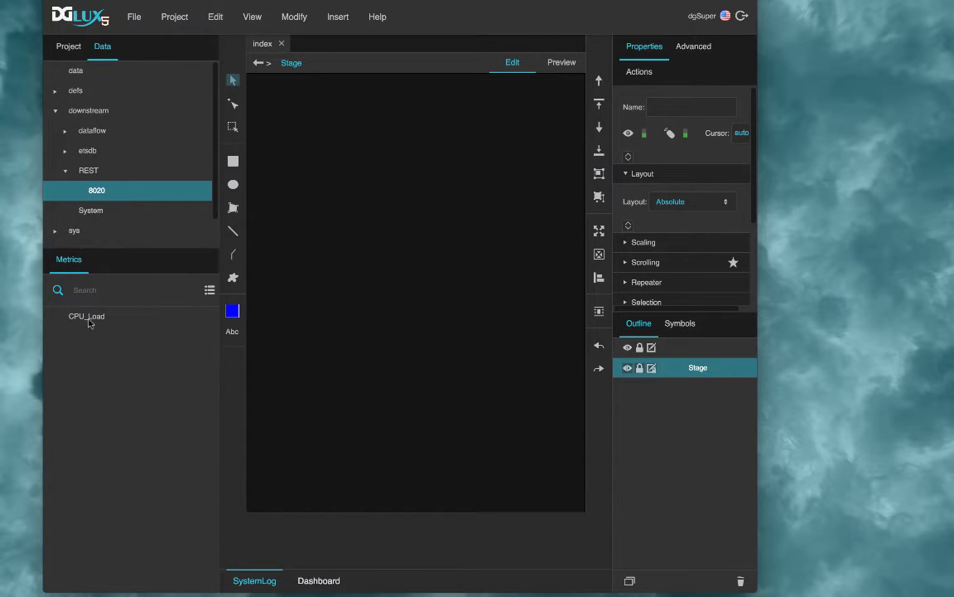
# Add a second number value, CPU_Target, to the 8020 server.
pyautogui.rightClick(94, 189)
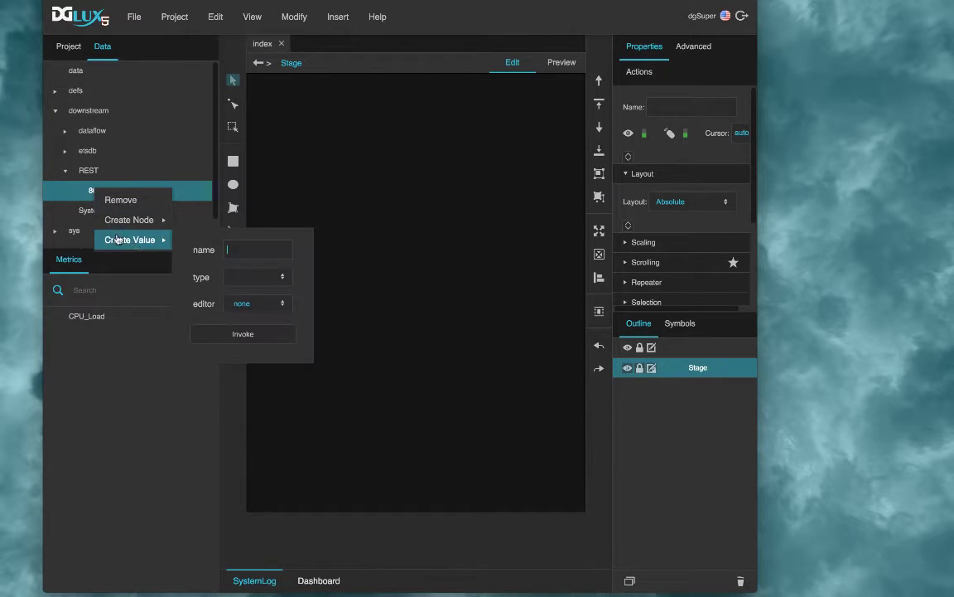
pyautogui.write('CPU_Target')
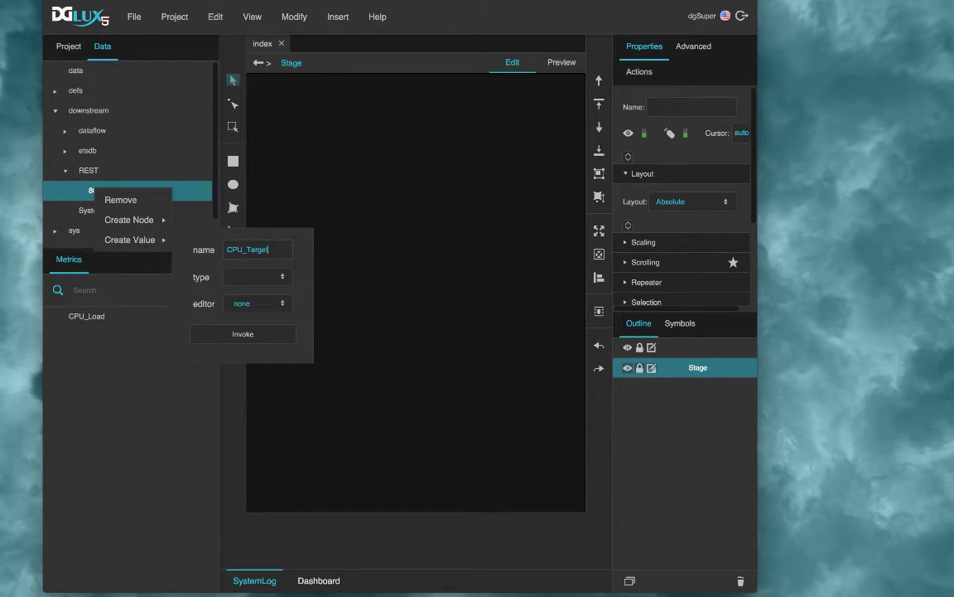
pyautogui.click(280, 277)
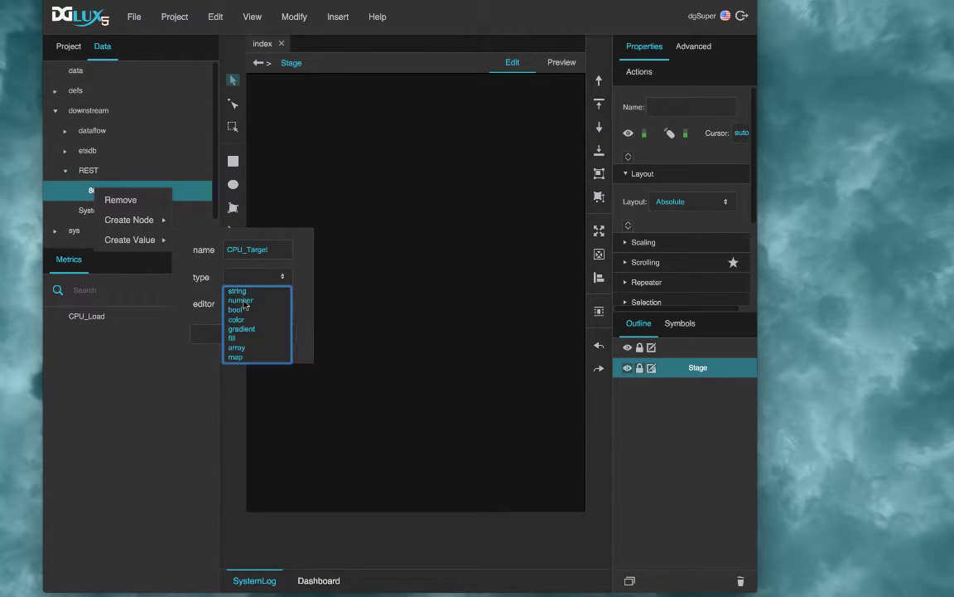
pyautogui.click(241, 299)
pyautogui.click(240, 334)
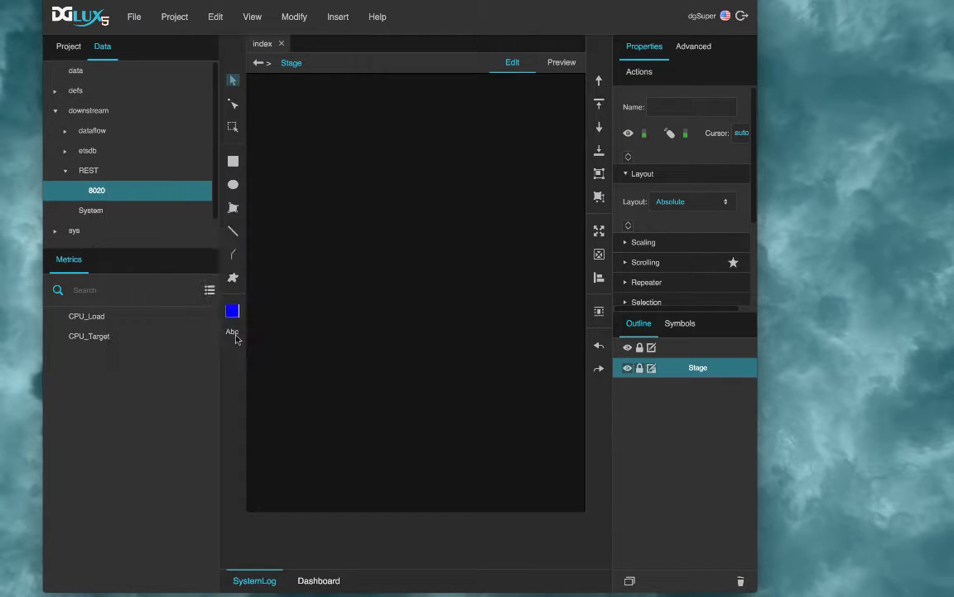
# Set the CPU_Target value to 40.
pyautogui.rightClick(93, 318)
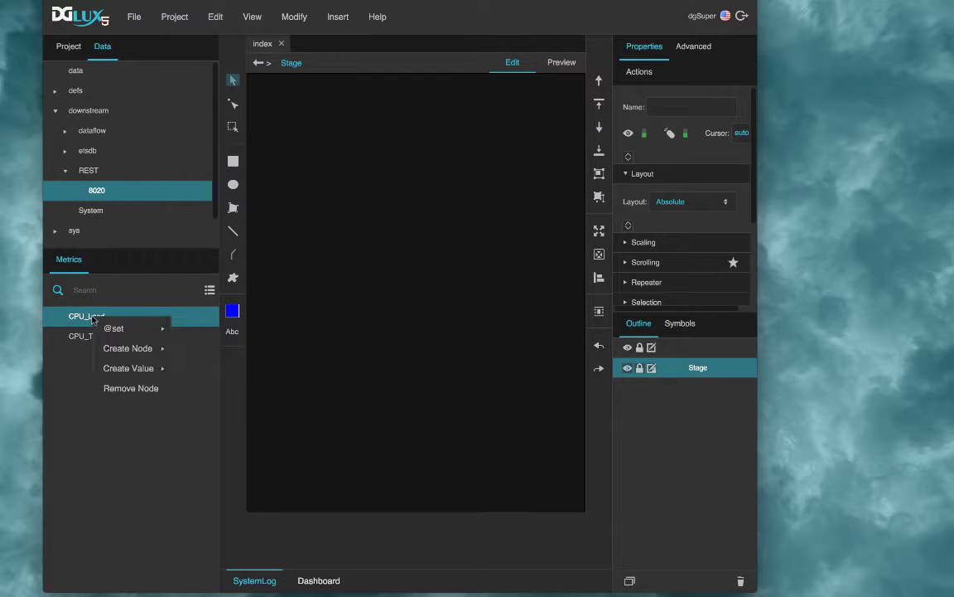
pyautogui.moveTo(108, 328)
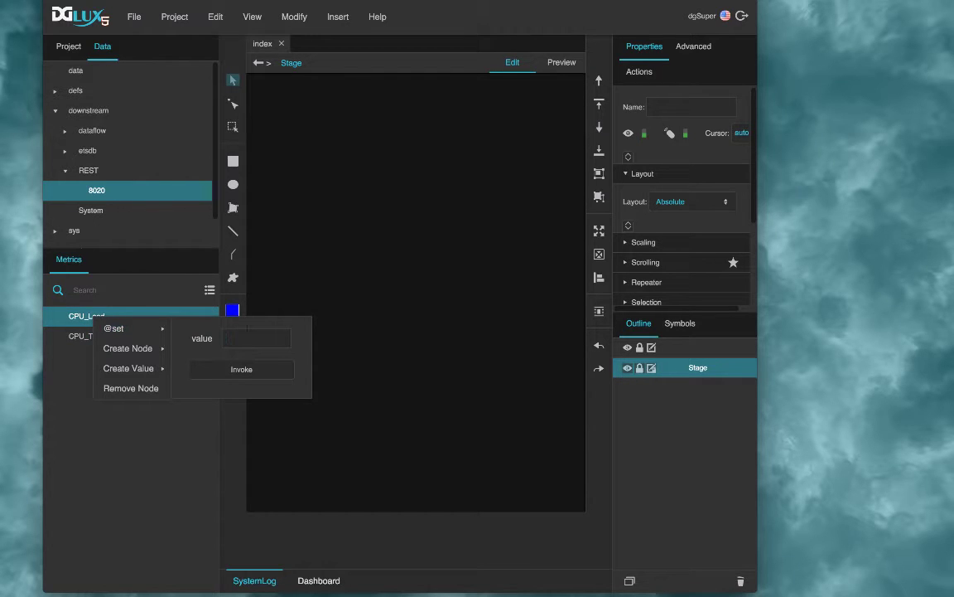
pyautogui.rightClick(98, 337)
pyautogui.moveTo(122, 349)
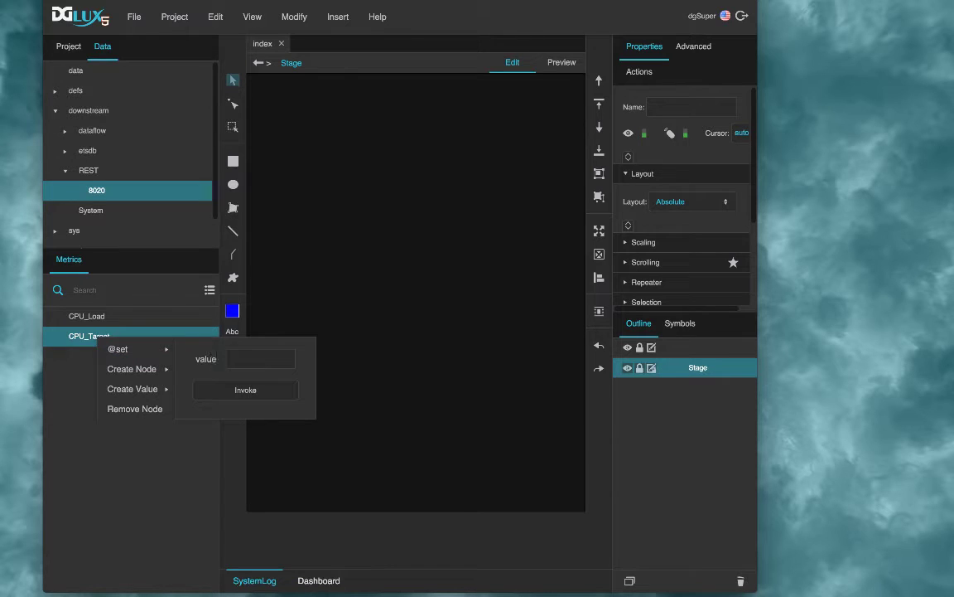
pyautogui.write('40')
pyautogui.click(264, 388)
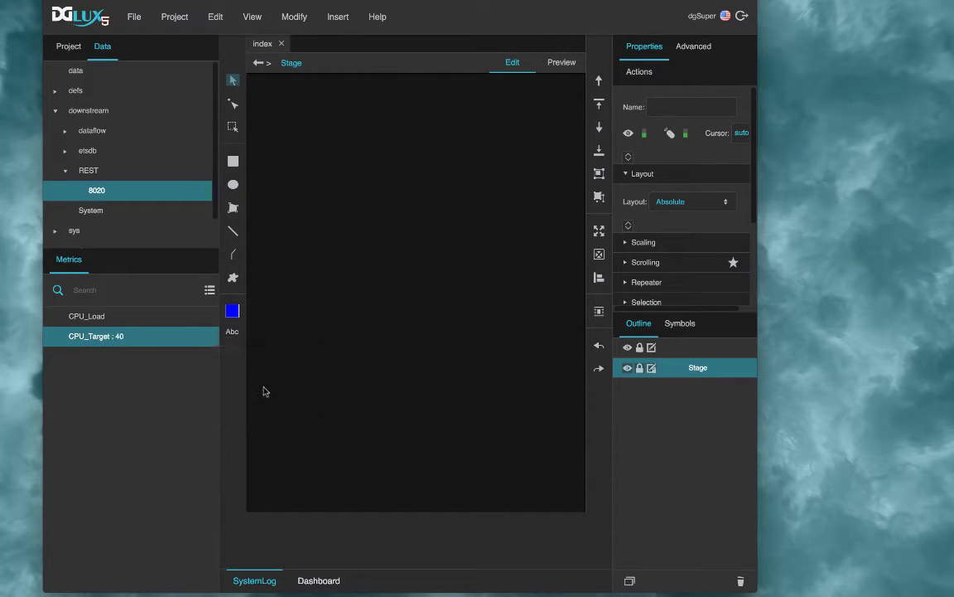
# Create a new dataflow under the dataflow node and select it.
pyautogui.click(94, 318)
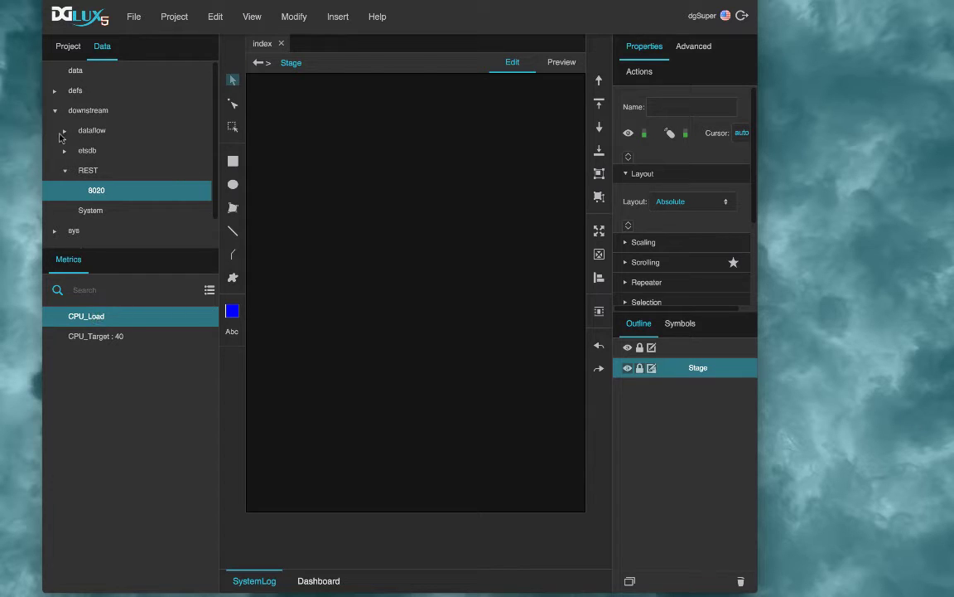
pyautogui.rightClick(91, 132)
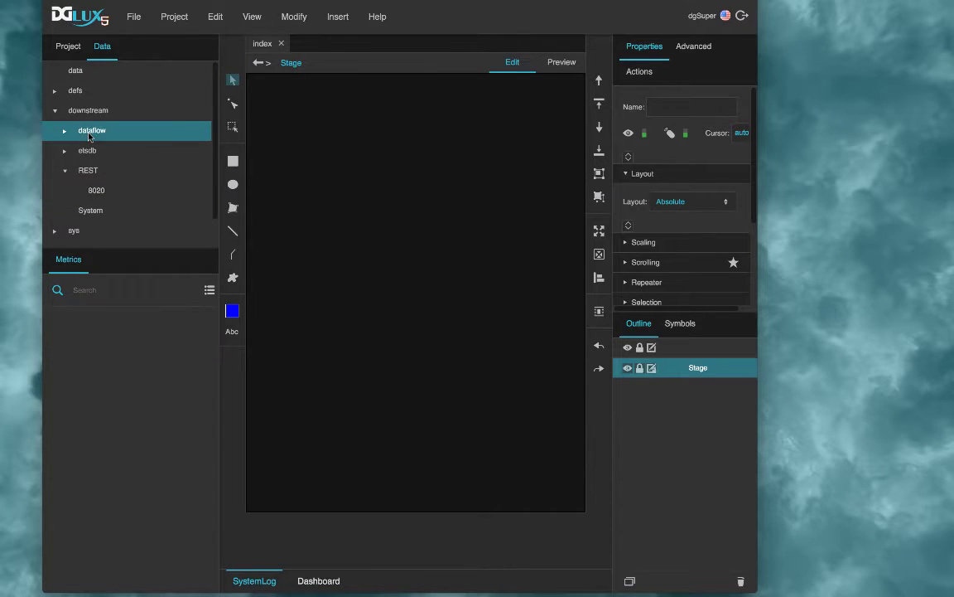
pyautogui.moveTo(111, 149)
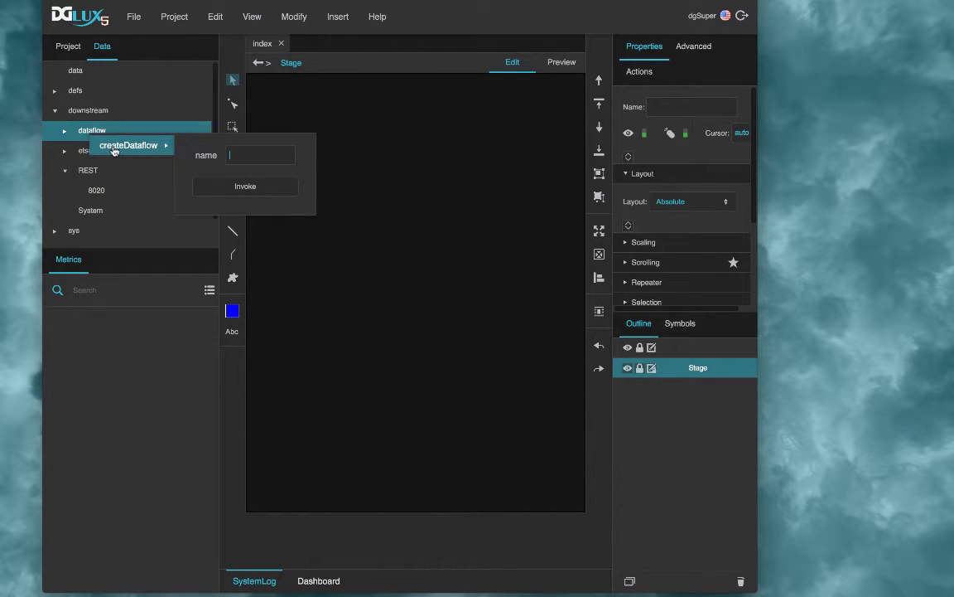
pyautogui.write('dataflow')
pyautogui.click(205, 186)
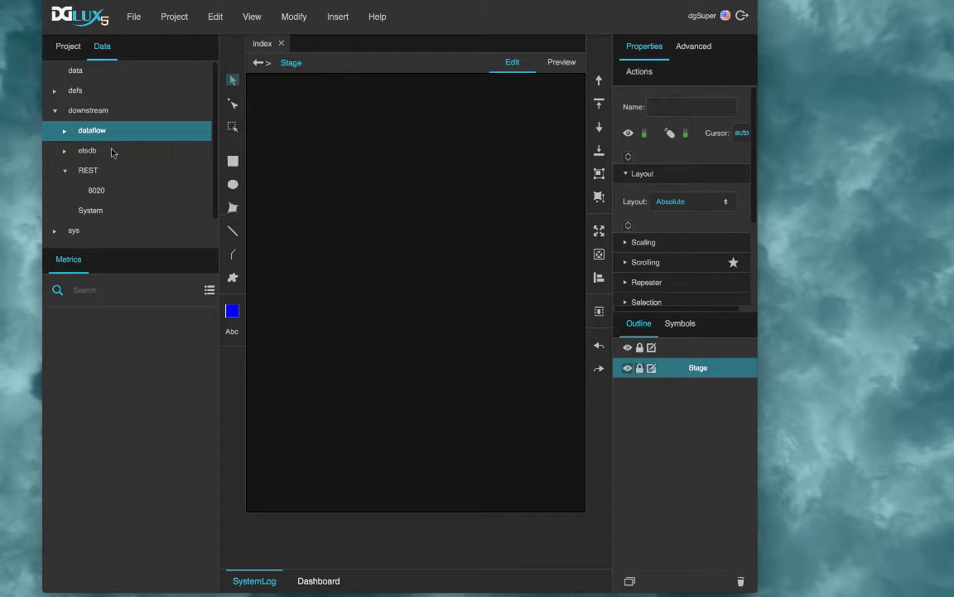
pyautogui.click(64, 133)
pyautogui.click(127, 170)
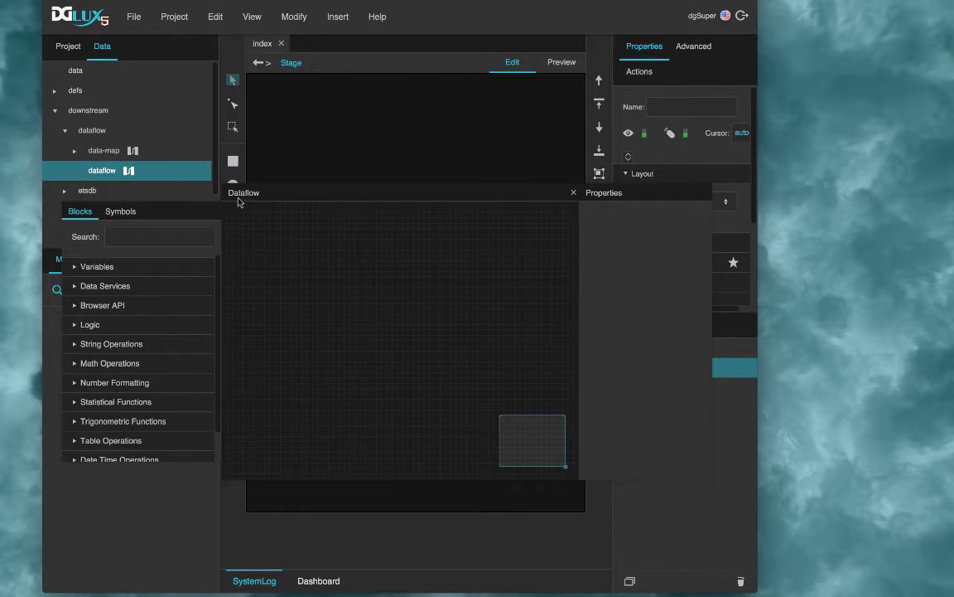
# Open the new dataflow and drop in the System CPU Usage metric as a block.
pyautogui.moveTo(240, 198); pyautogui.dragTo(300, 81)
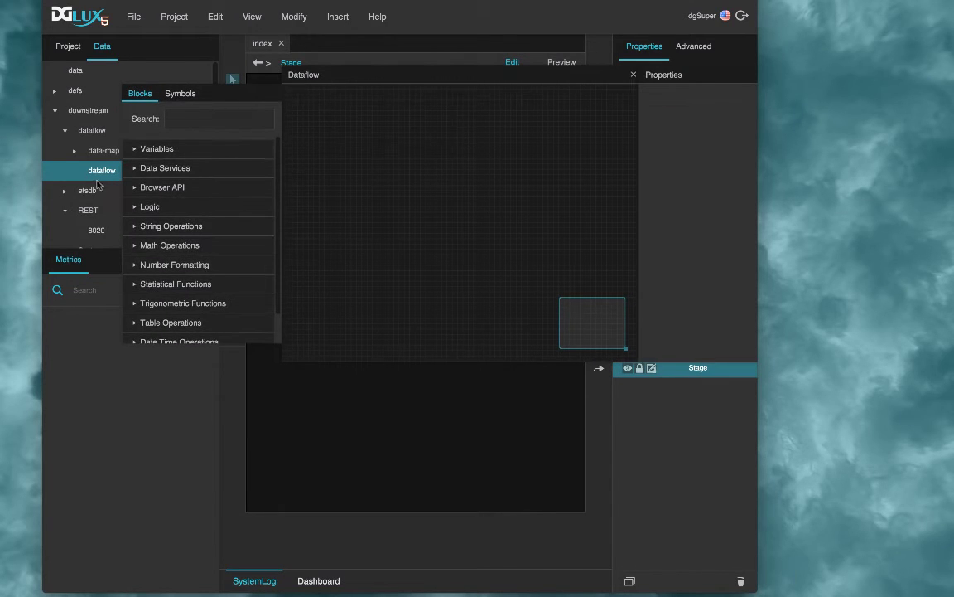
pyautogui.scroll(-1, 85, 231)
pyautogui.click(83, 223)
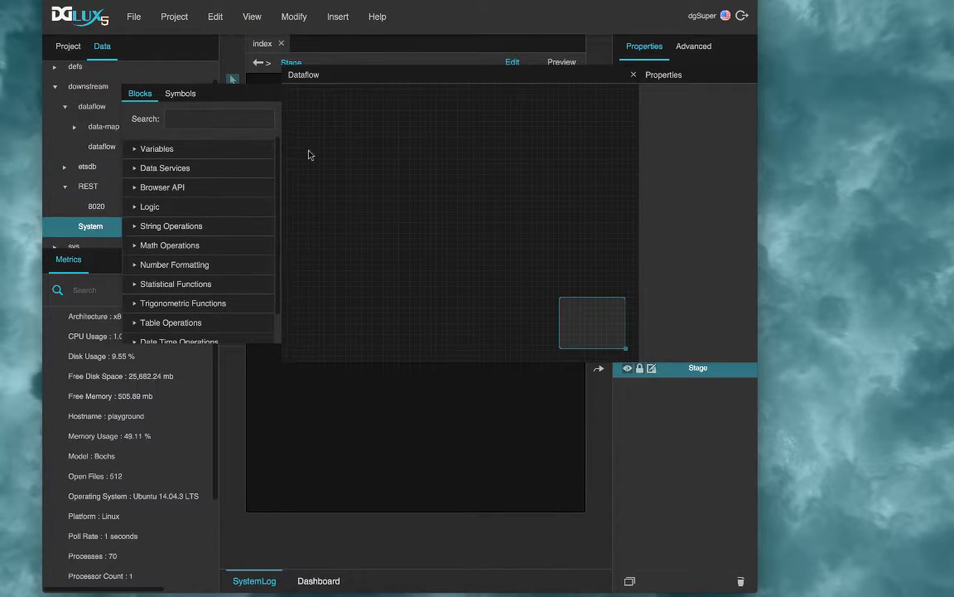
pyautogui.moveTo(305, 77); pyautogui.dragTo(346, 37)
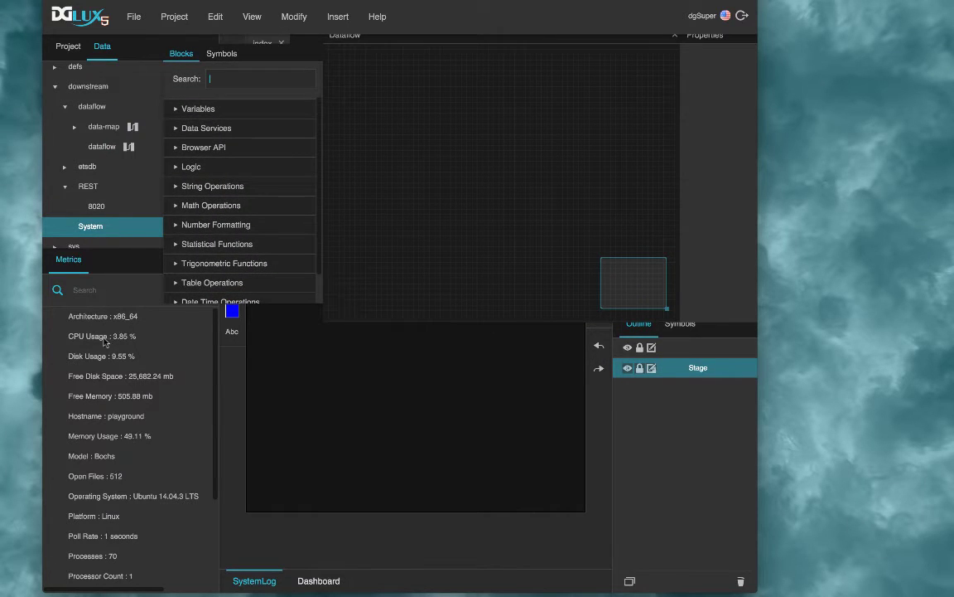
pyautogui.moveTo(82, 334); pyautogui.dragTo(381, 103)
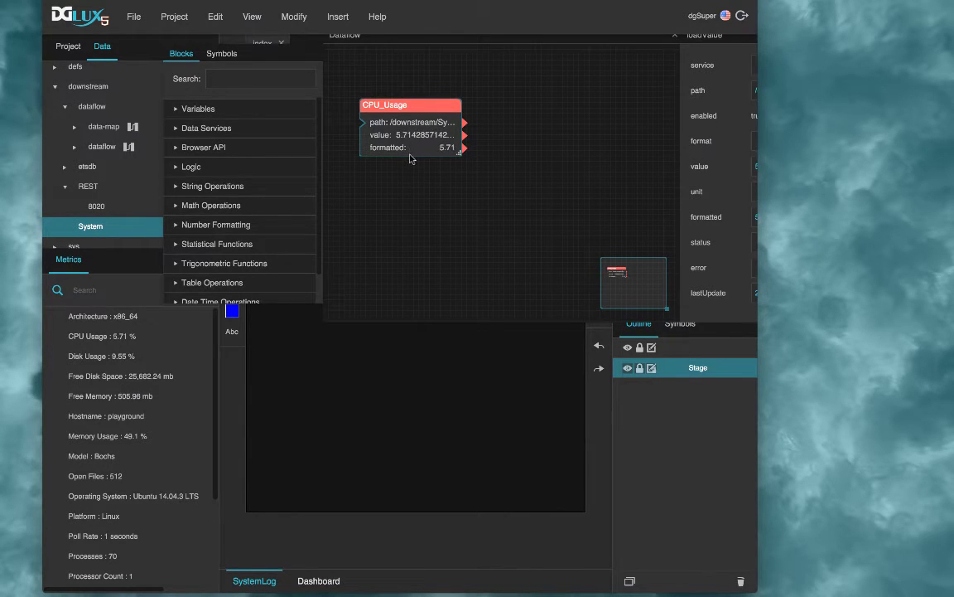
pyautogui.moveTo(389, 109); pyautogui.dragTo(377, 88)
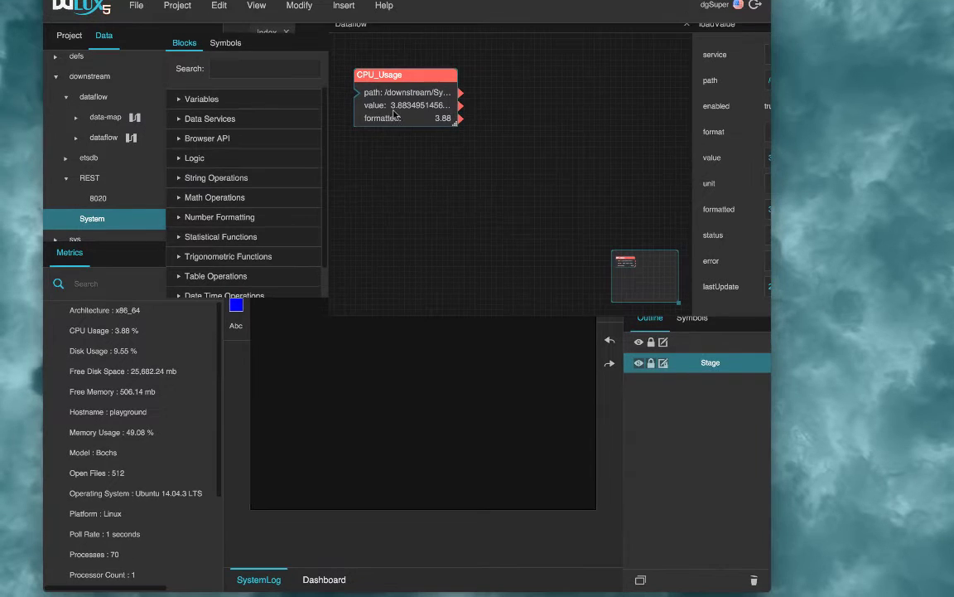
# Add a Realtime Recorder block and wire CPU_Usage into its value 0.
pyautogui.write('real')
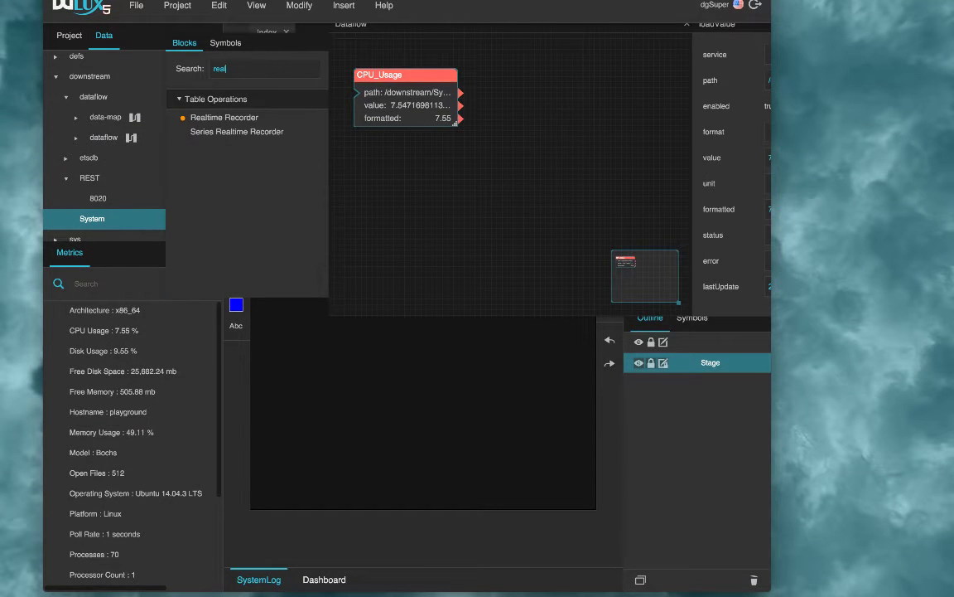
pyautogui.moveTo(217, 116); pyautogui.dragTo(501, 157)
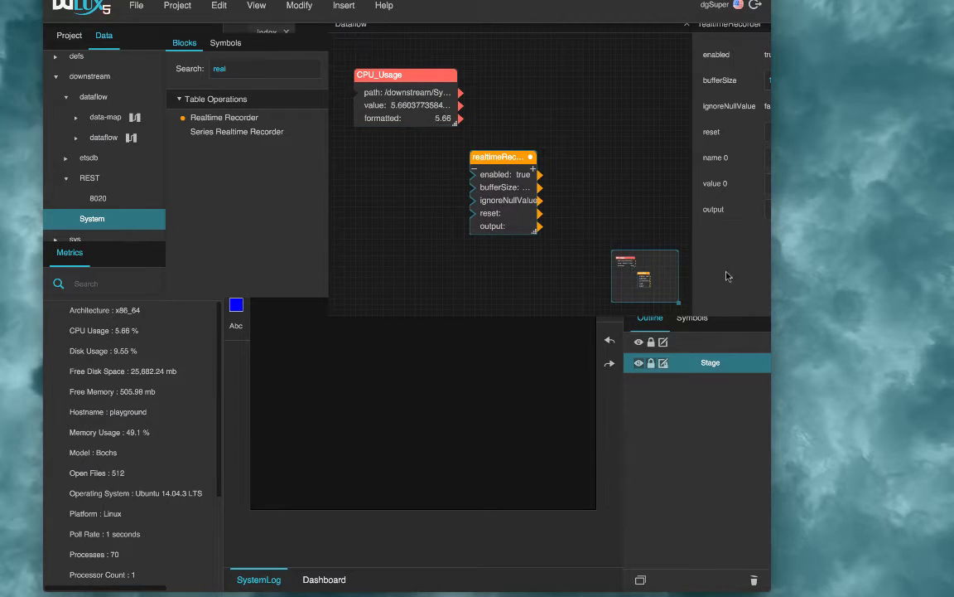
pyautogui.moveTo(766, 297); pyautogui.dragTo(953, 297)
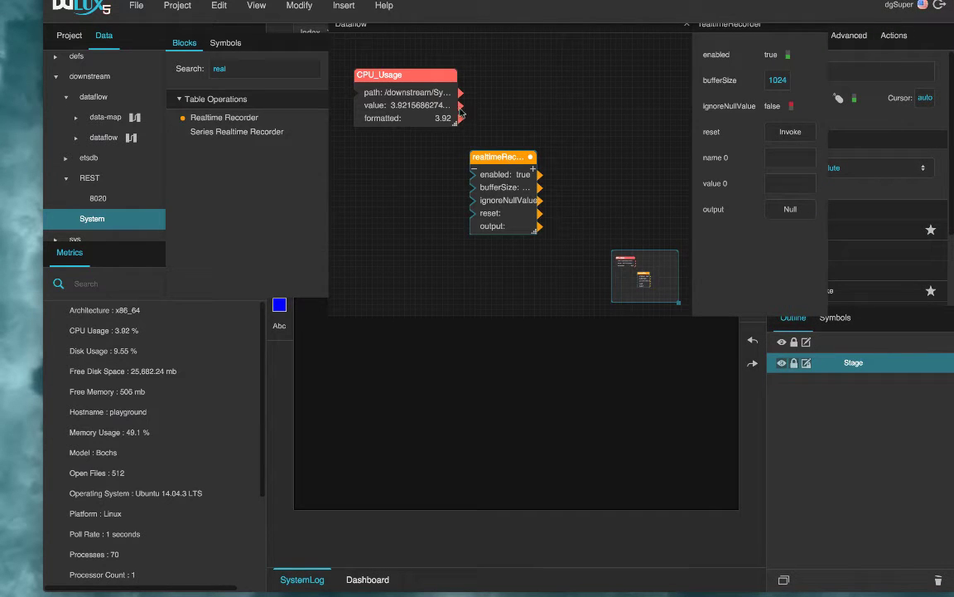
pyautogui.moveTo(461, 105); pyautogui.dragTo(771, 186)
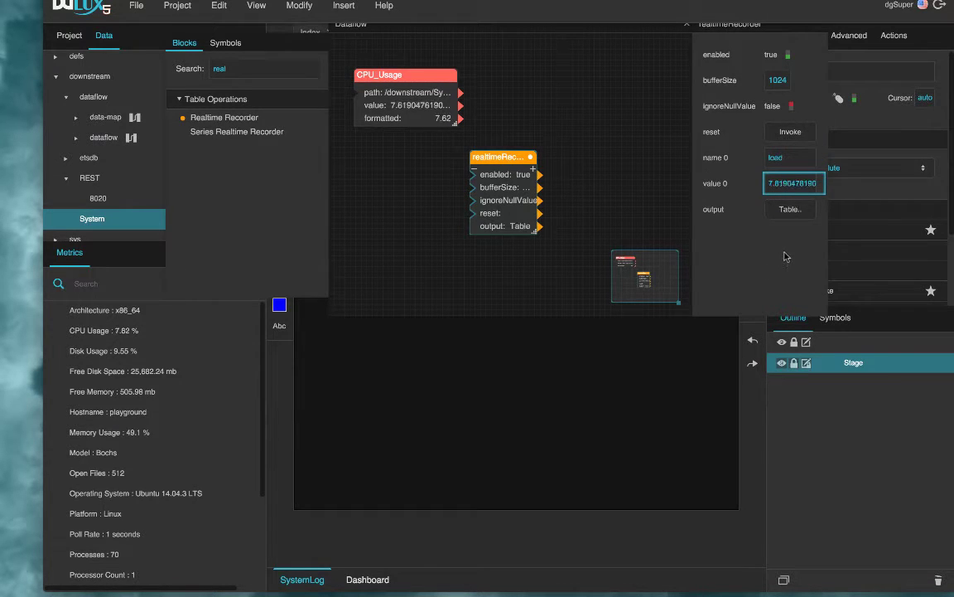
pyautogui.click(791, 210)
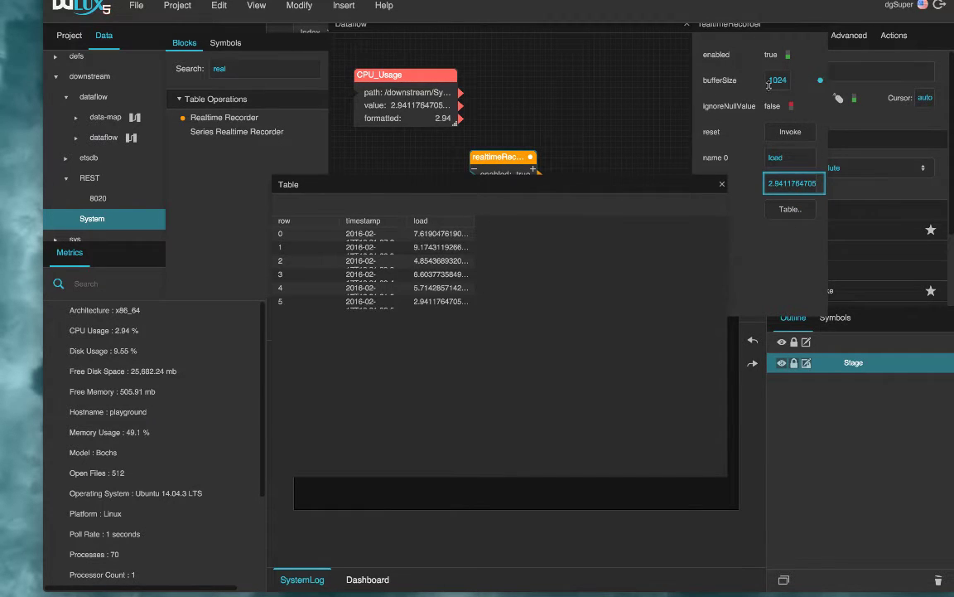
# Set the recorder's bufferSize to 50 and pin value 0 onto the recorder block.
pyautogui.click(787, 79)
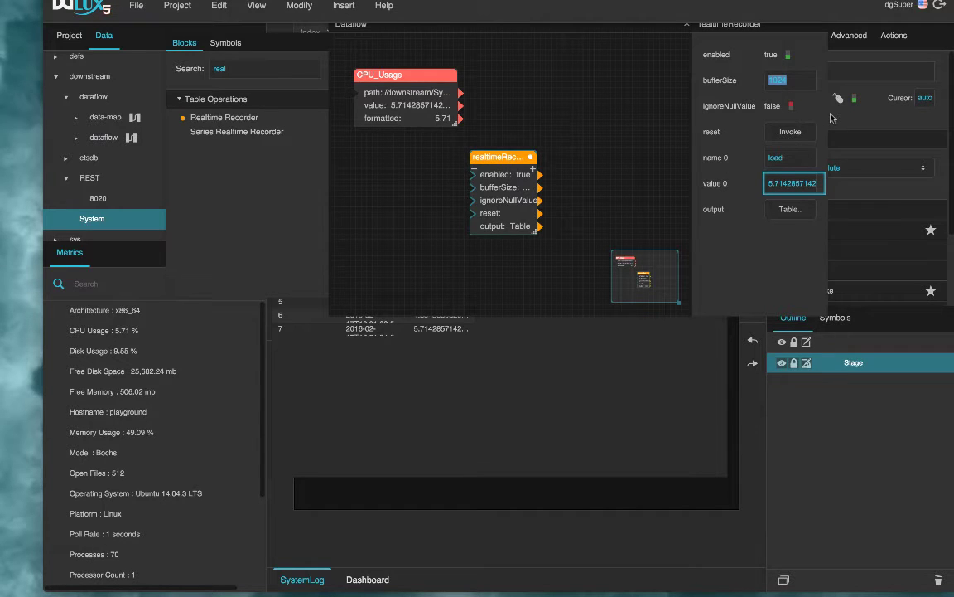
pyautogui.write('50')
pyautogui.press('Return')
pyautogui.rightClick(628, 395)
pyautogui.click(627, 395)
pyautogui.click(530, 388)
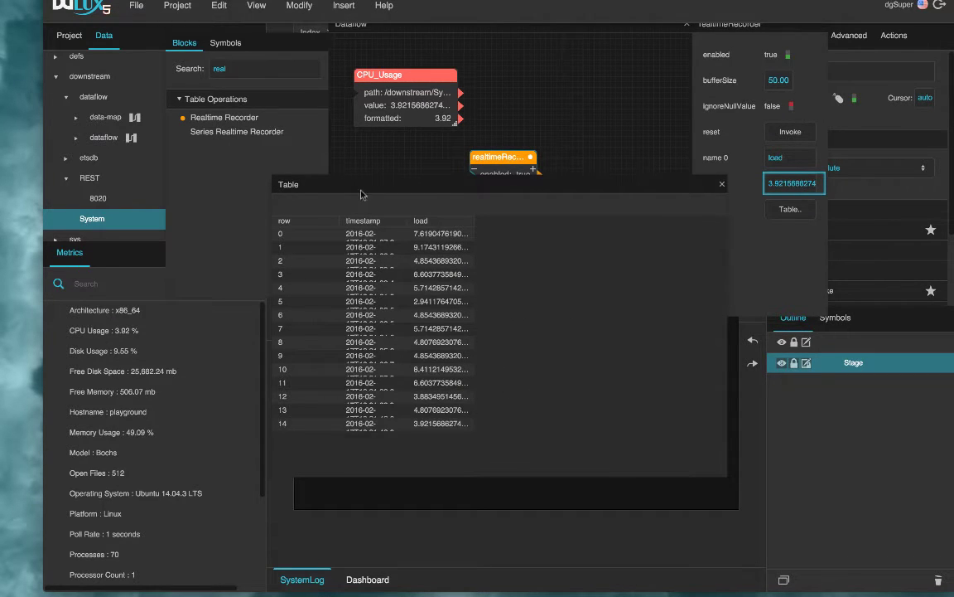
pyautogui.click(667, 170)
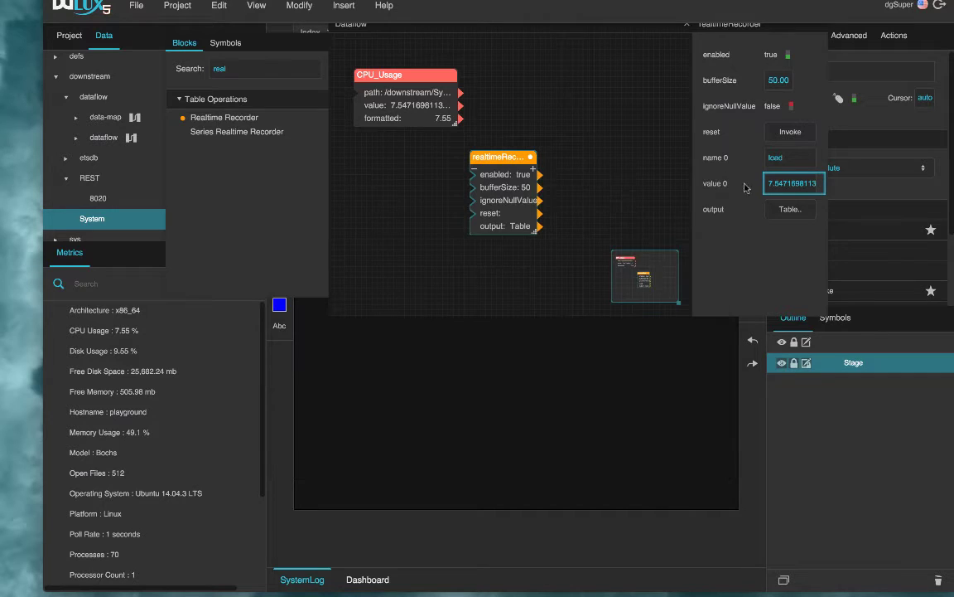
pyautogui.rightClick(829, 183)
pyautogui.click(840, 426)
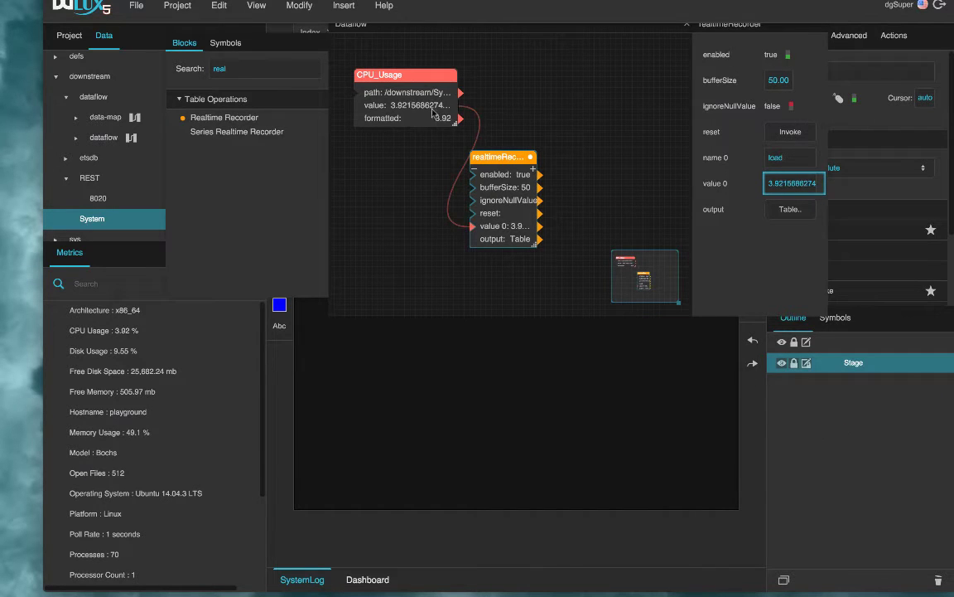
pyautogui.moveTo(494, 157); pyautogui.dragTo(521, 97)
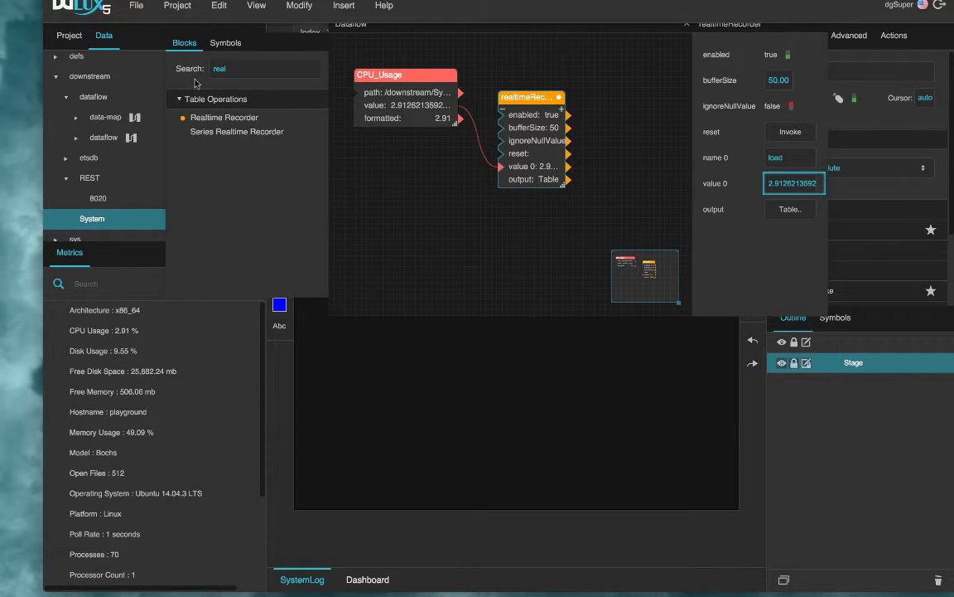
# Add Format Number and Aggregation blocks to the dataflow.
pyautogui.write('form')
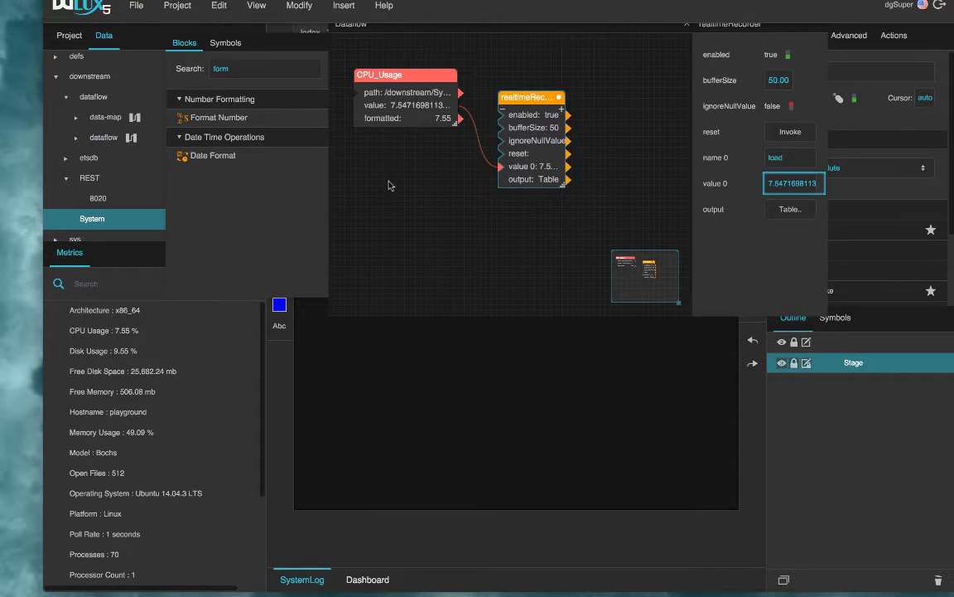
pyautogui.moveTo(207, 116); pyautogui.dragTo(471, 220)
pyautogui.moveTo(509, 192); pyautogui.dragTo(577, 220)
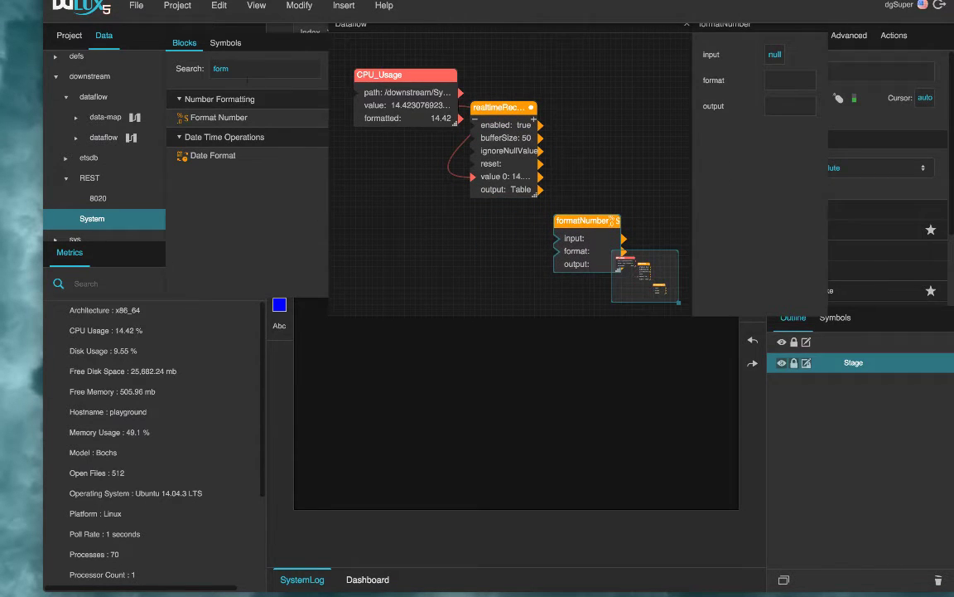
pyautogui.click(249, 68)
pyautogui.press('BackSpace')
pyautogui.press('BackSpace')
pyautogui.press('BackSpace')
pyautogui.press('BackSpace')
pyautogui.write('aggre')
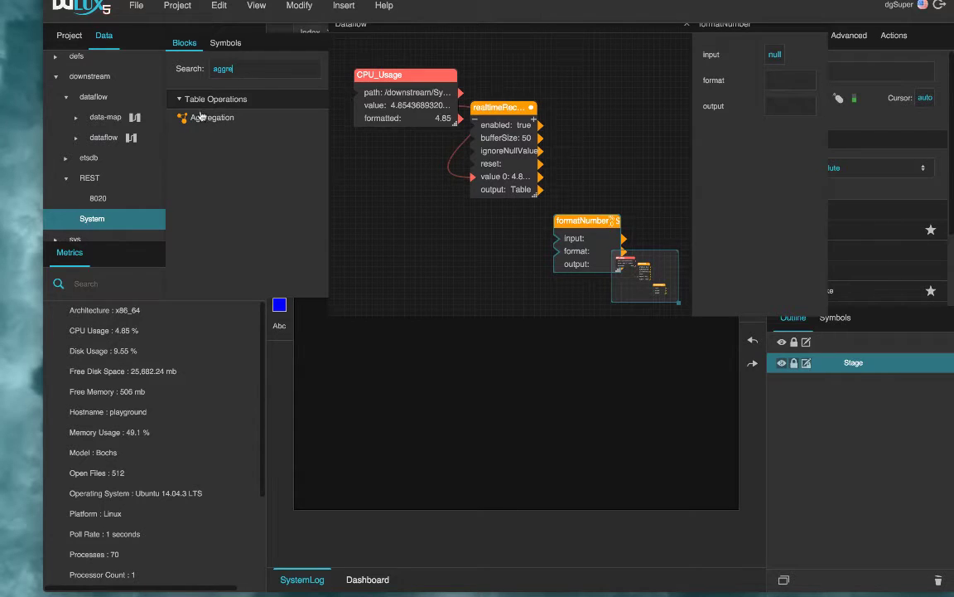
pyautogui.moveTo(196, 113); pyautogui.dragTo(478, 230)
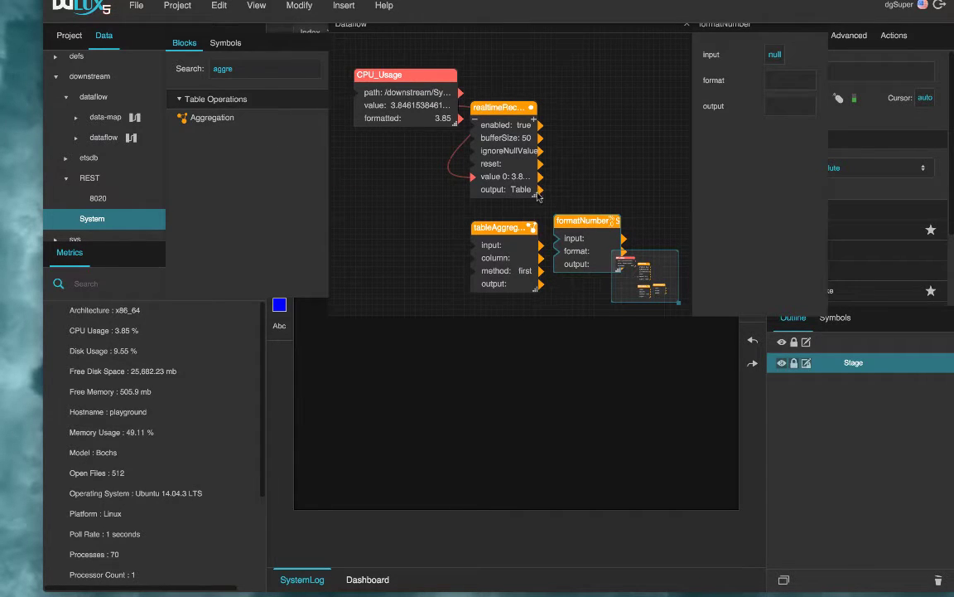
# Feed the recorder table into Aggregation, averaging the load column.
pyautogui.moveTo(539, 196); pyautogui.dragTo(474, 245)
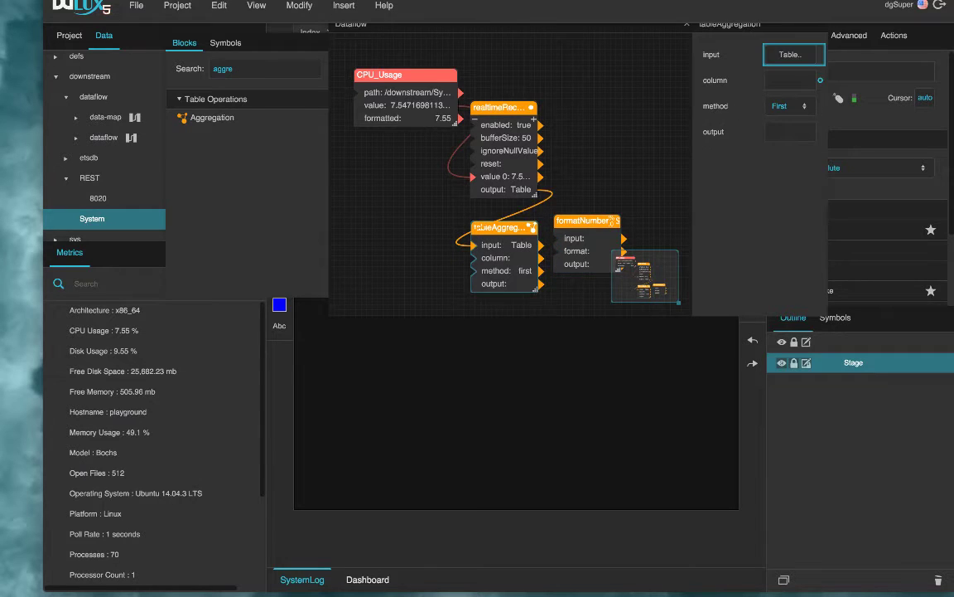
pyautogui.write('load')
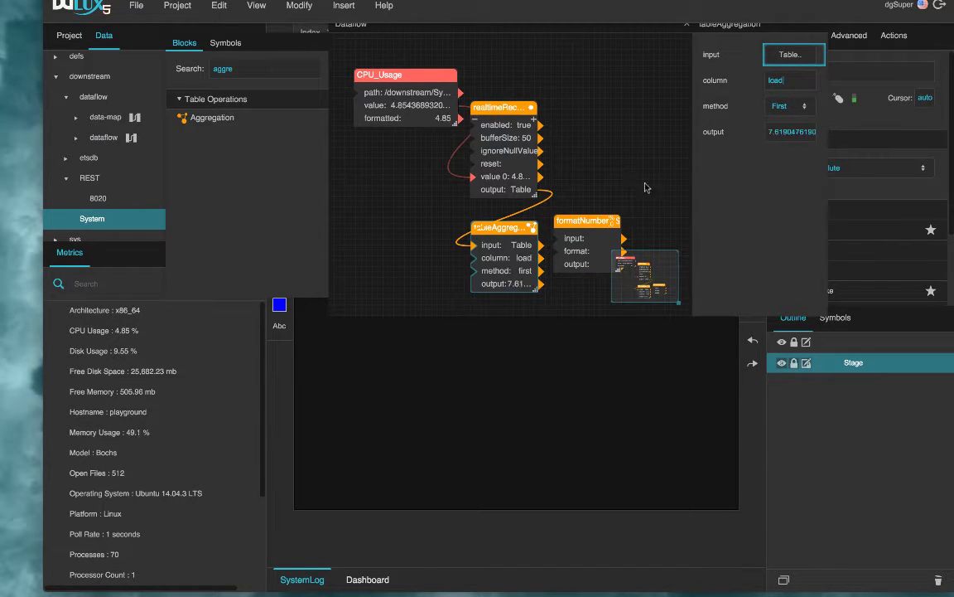
pyautogui.click(806, 108)
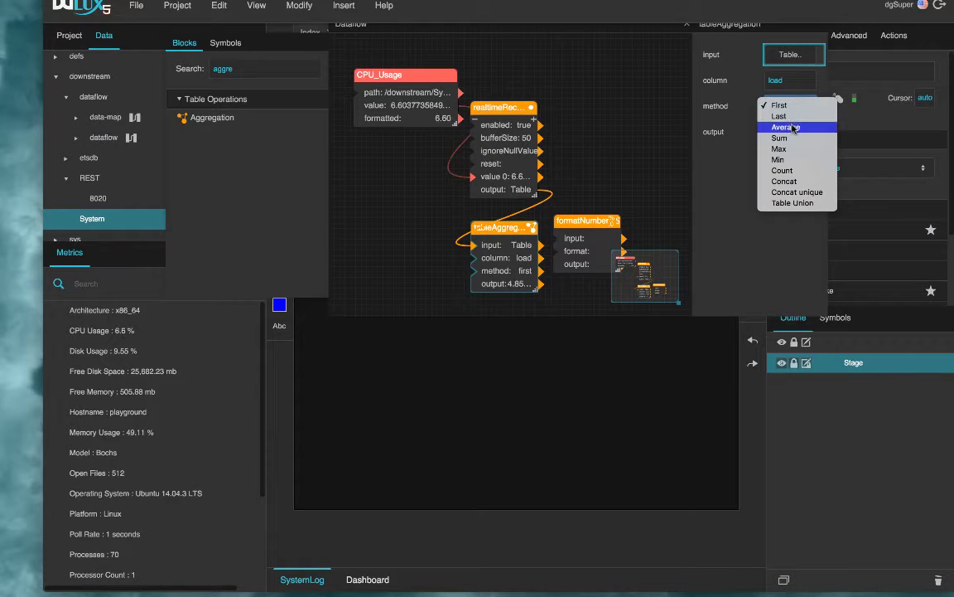
pyautogui.click(800, 127)
# Wire the average into the Format Number block and tidy the block layout.
pyautogui.moveTo(501, 108); pyautogui.dragTo(396, 172)
pyautogui.moveTo(506, 227); pyautogui.dragTo(523, 71)
pyautogui.moveTo(561, 130); pyautogui.dragTo(553, 242)
pyautogui.moveTo(609, 225); pyautogui.dragTo(579, 225)
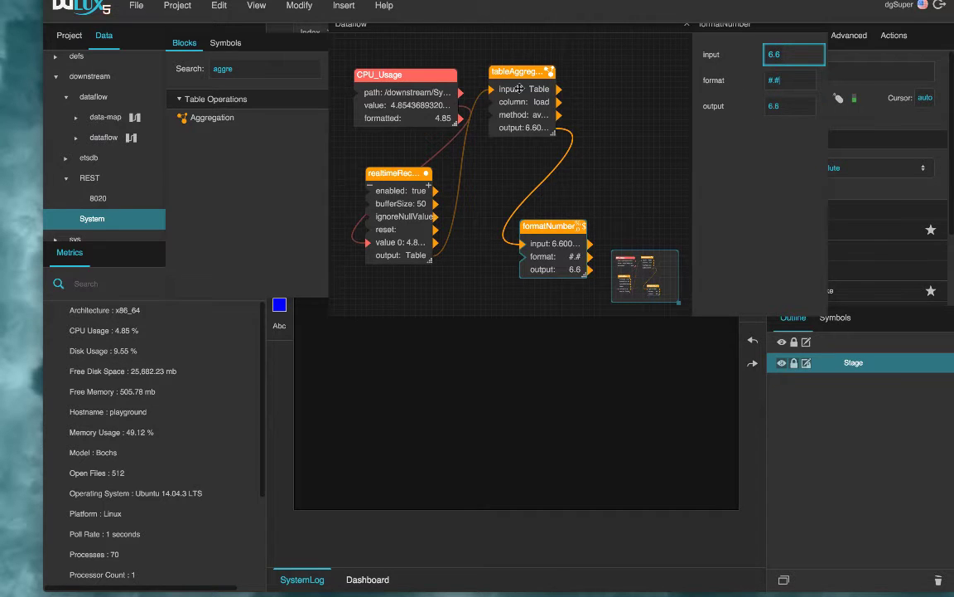
pyautogui.moveTo(414, 75); pyautogui.dragTo(401, 52)
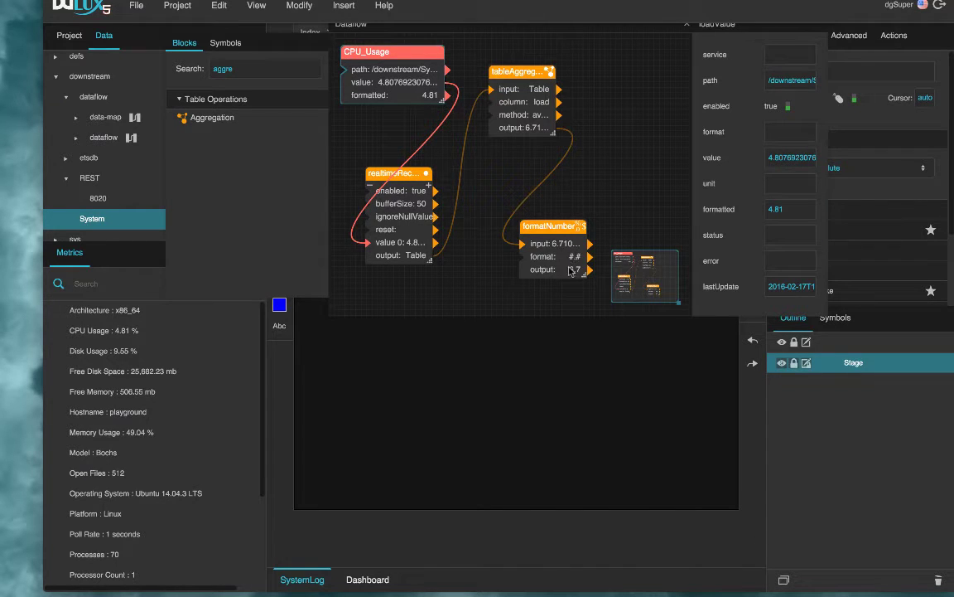
pyautogui.moveTo(547, 245); pyautogui.dragTo(549, 254)
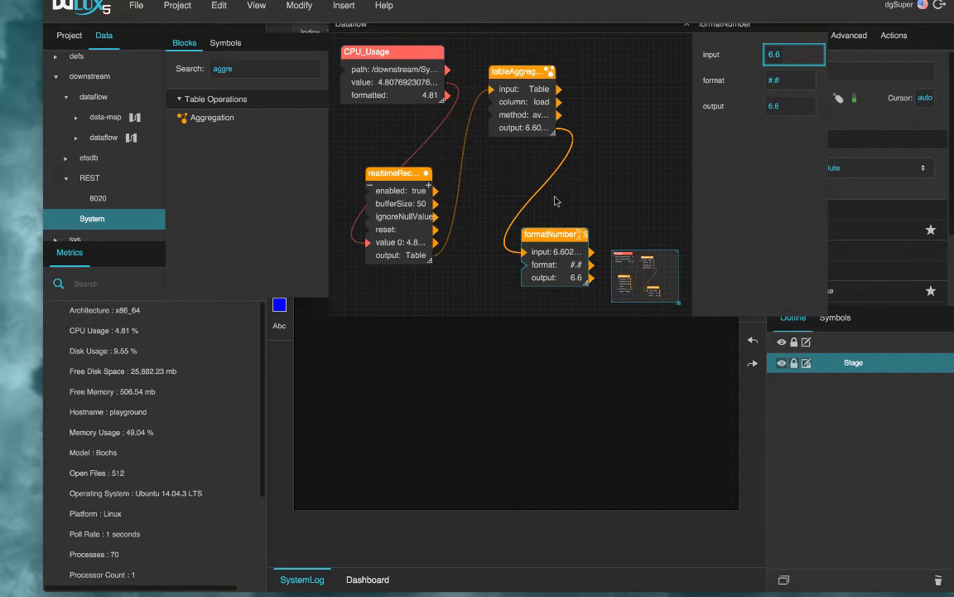
pyautogui.moveTo(557, 235); pyautogui.dragTo(573, 201)
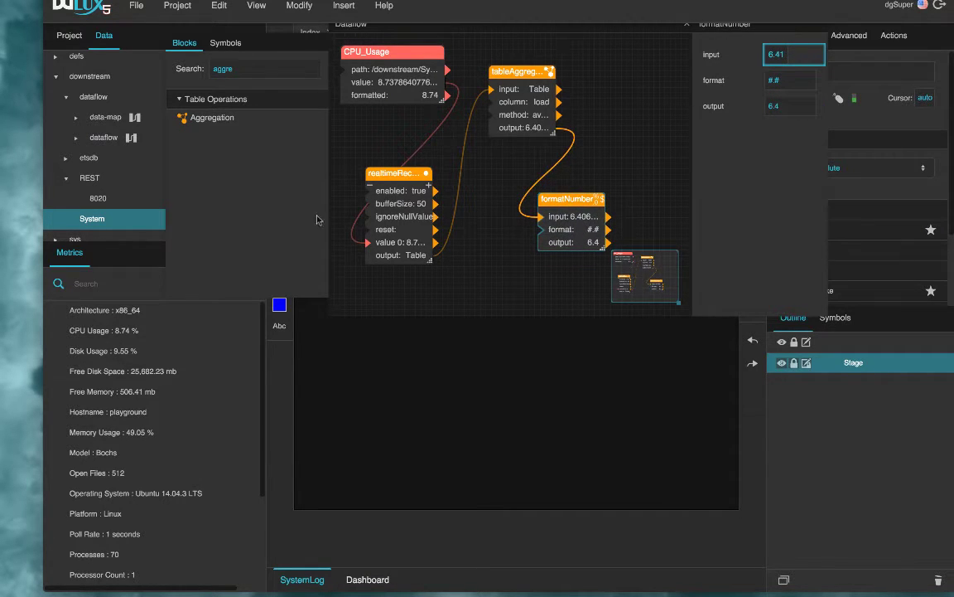
# Place a set action for 8020's CPU_Load and feed formatNumber's output into its value.
pyautogui.click(89, 177)
pyautogui.click(94, 217)
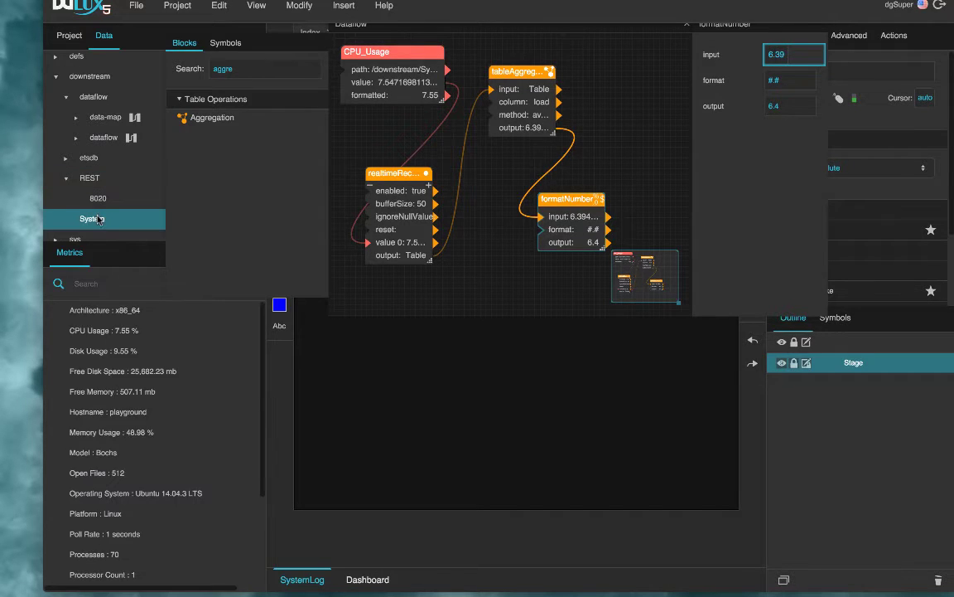
pyautogui.click(98, 199)
pyautogui.rightClick(101, 312)
pyautogui.moveTo(117, 323)
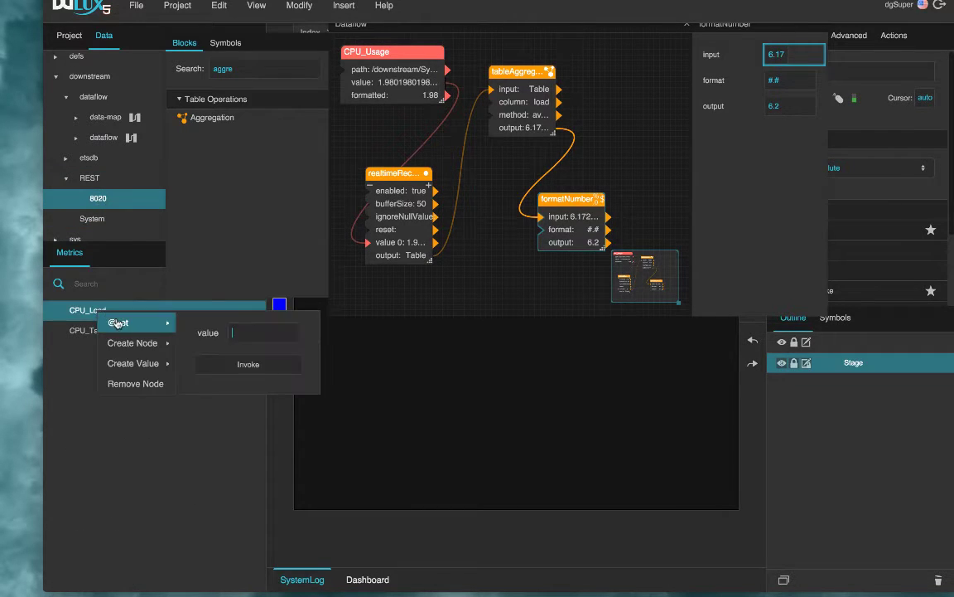
pyautogui.moveTo(117, 323); pyautogui.dragTo(604, 124)
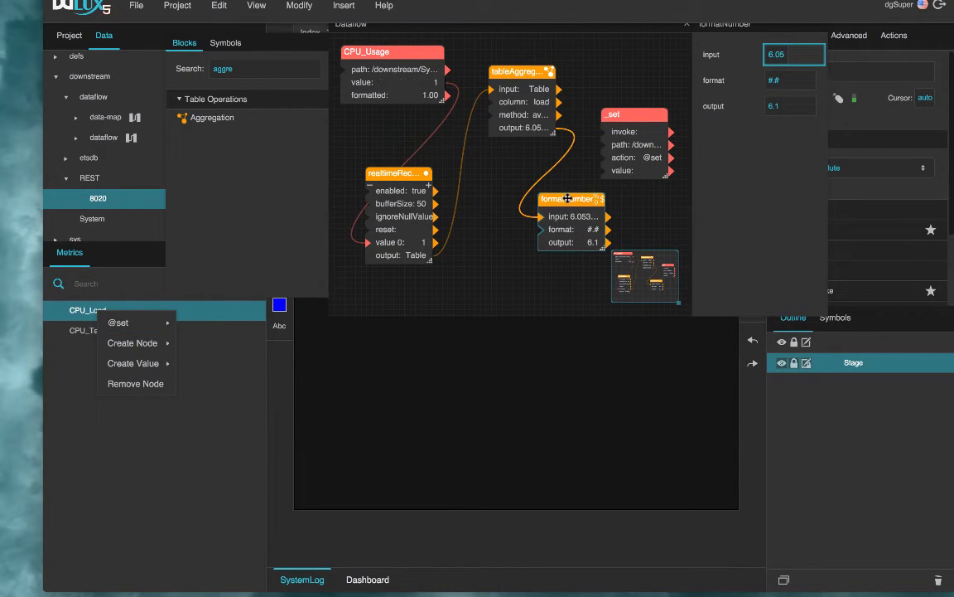
pyautogui.moveTo(576, 199); pyautogui.dragTo(540, 206)
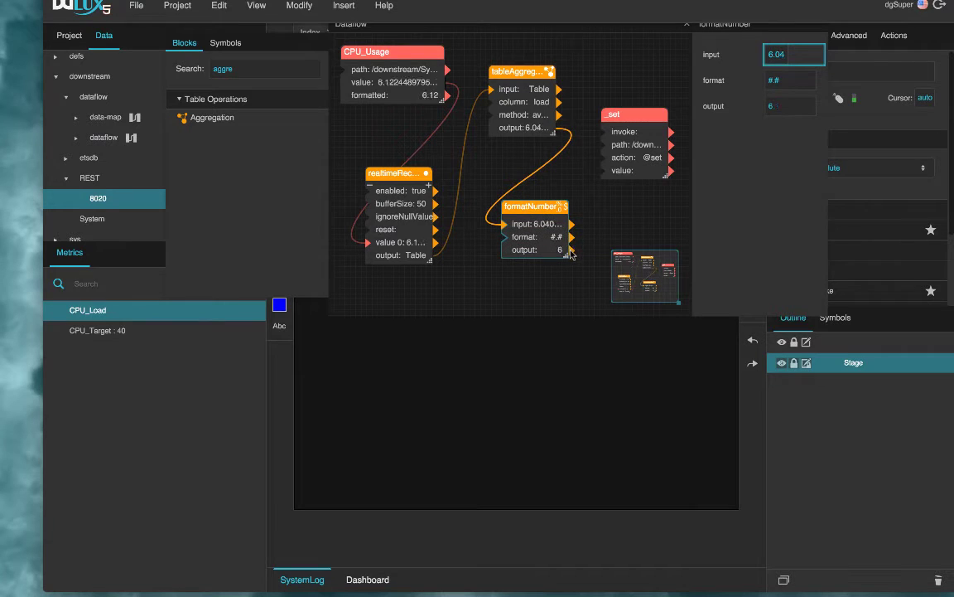
pyautogui.moveTo(572, 251); pyautogui.dragTo(604, 171)
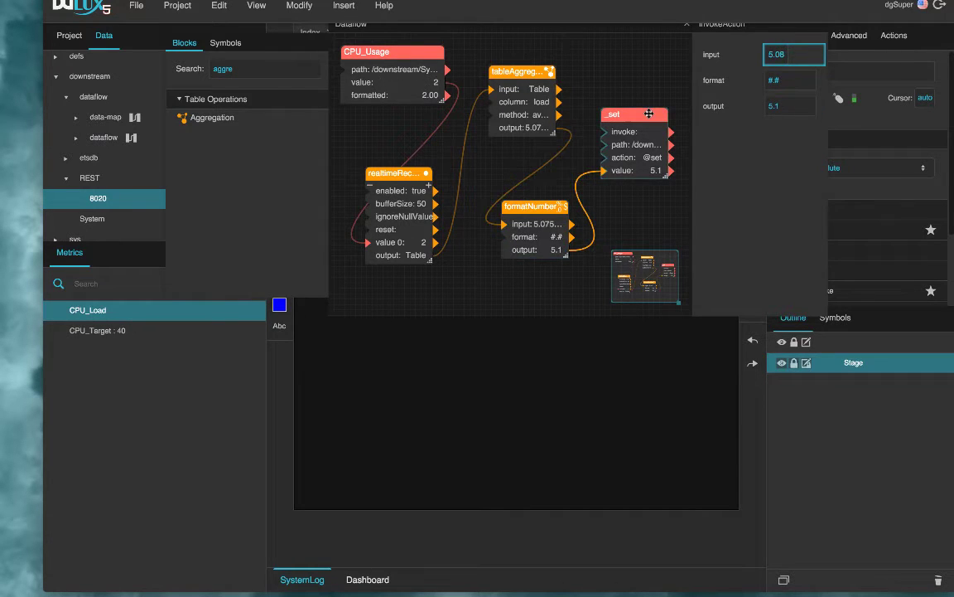
# Turn on autoRun for the set action and invoke it.
pyautogui.click(622, 115)
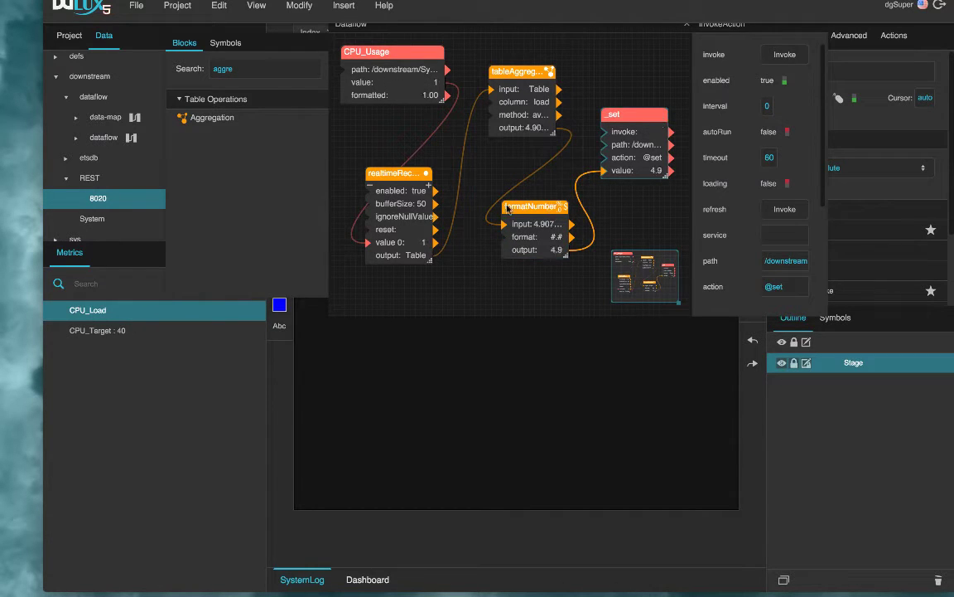
pyautogui.click(539, 208)
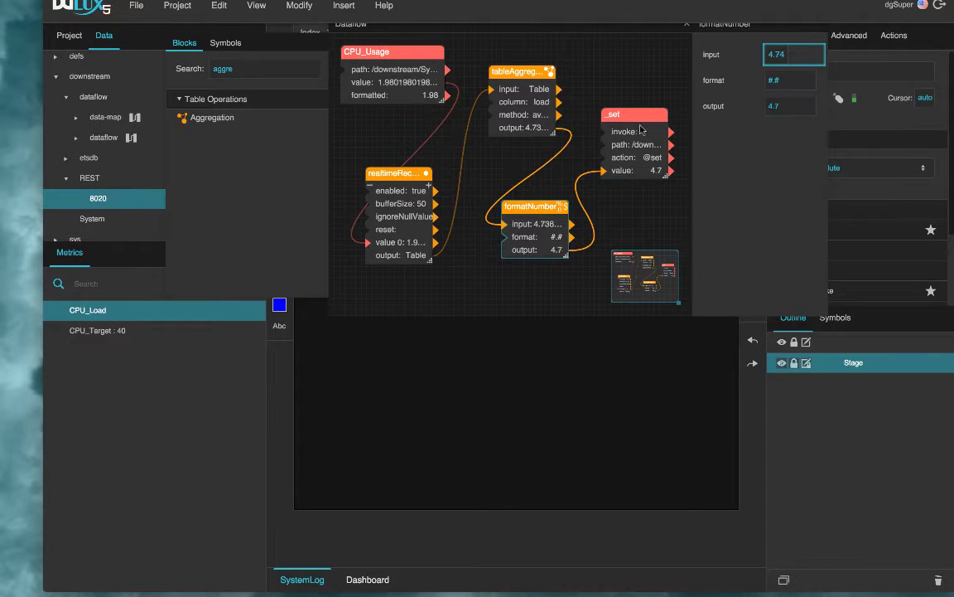
pyautogui.click(630, 115)
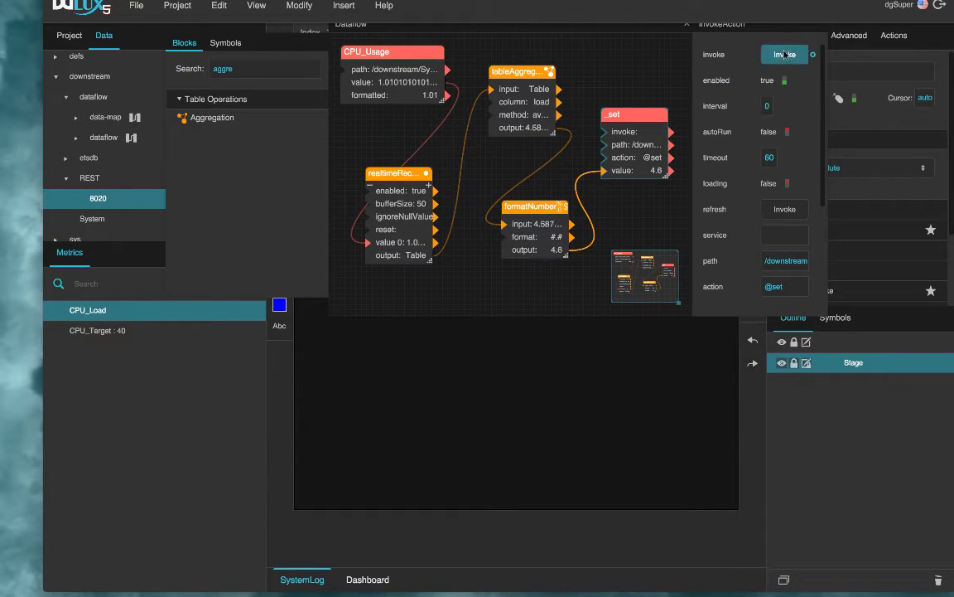
pyautogui.click(785, 133)
pyautogui.click(792, 58)
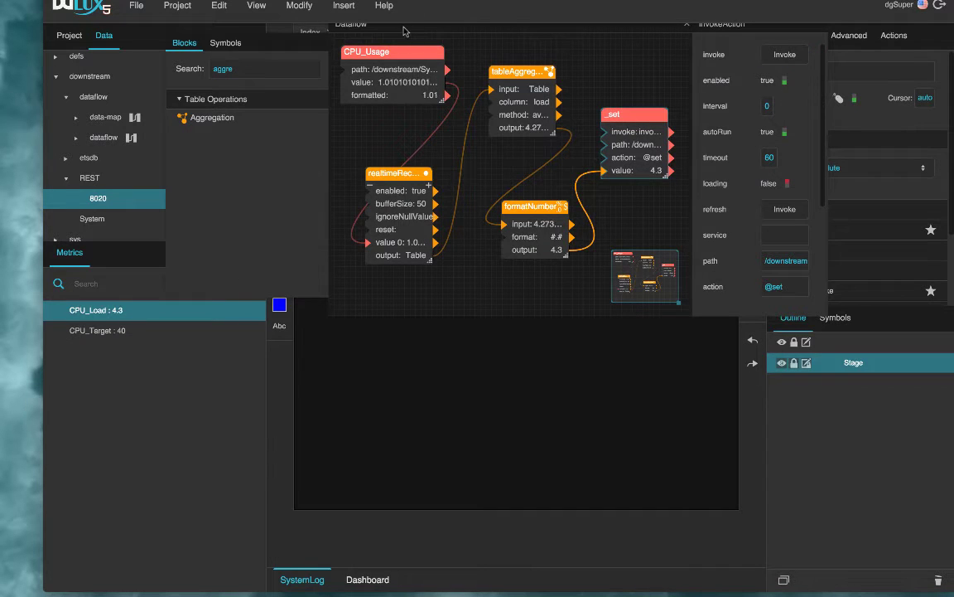
pyautogui.moveTo(366, 27); pyautogui.dragTo(455, 60)
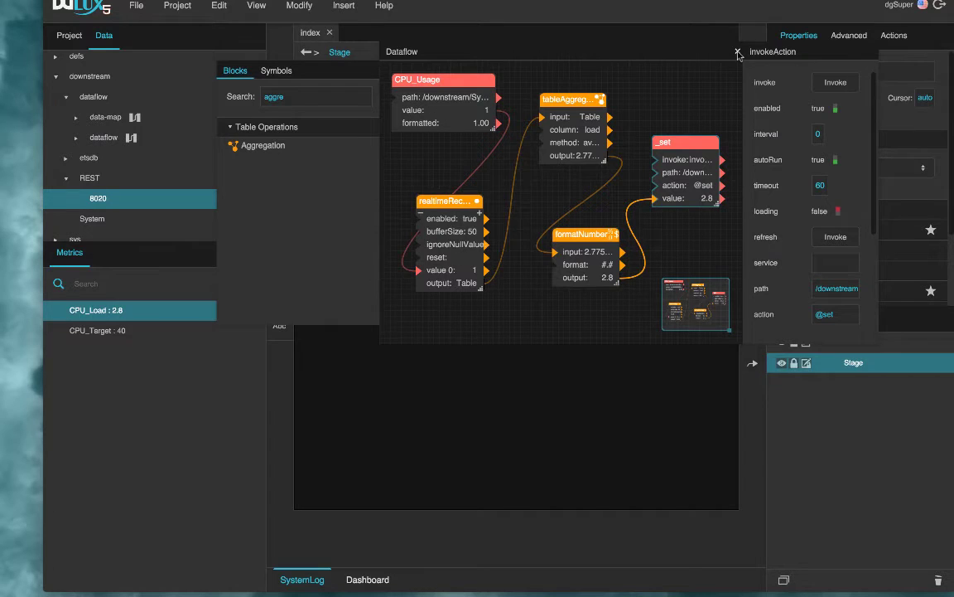
# Close the dataflow, open gauge.dg5 and select the MetroBar_target gauge.
pyautogui.click(738, 52)
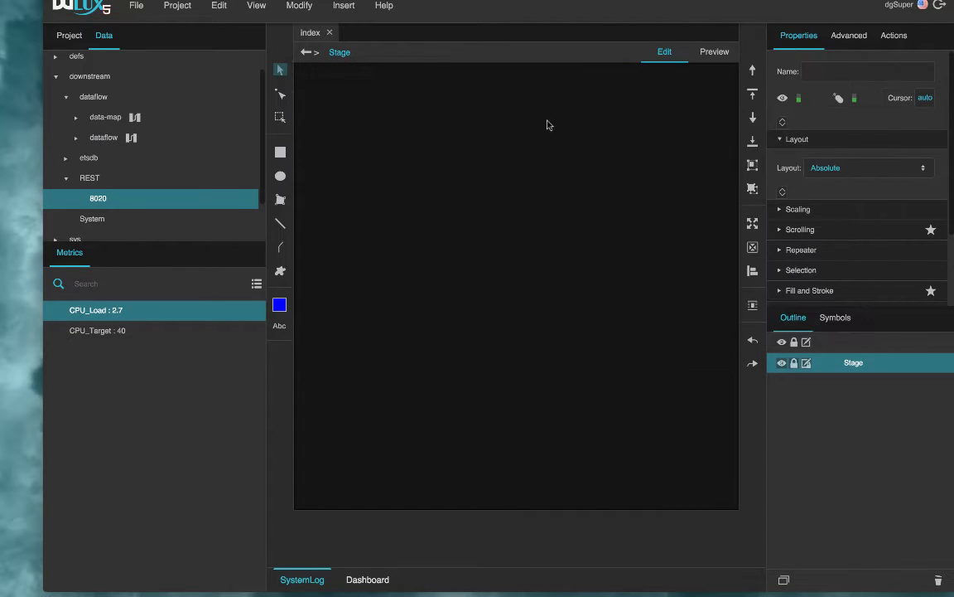
pyautogui.scroll(1, 145, 166)
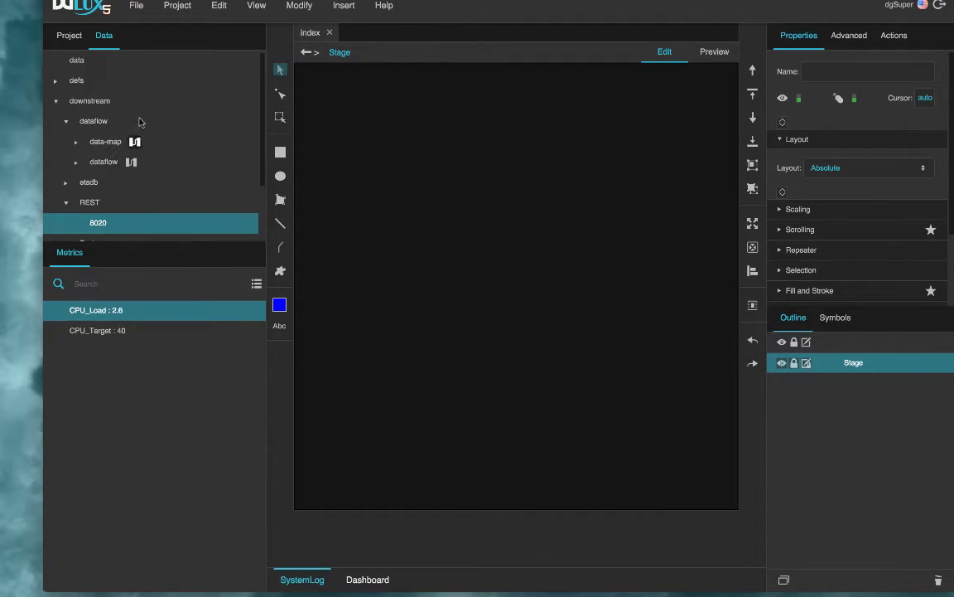
pyautogui.click(71, 36)
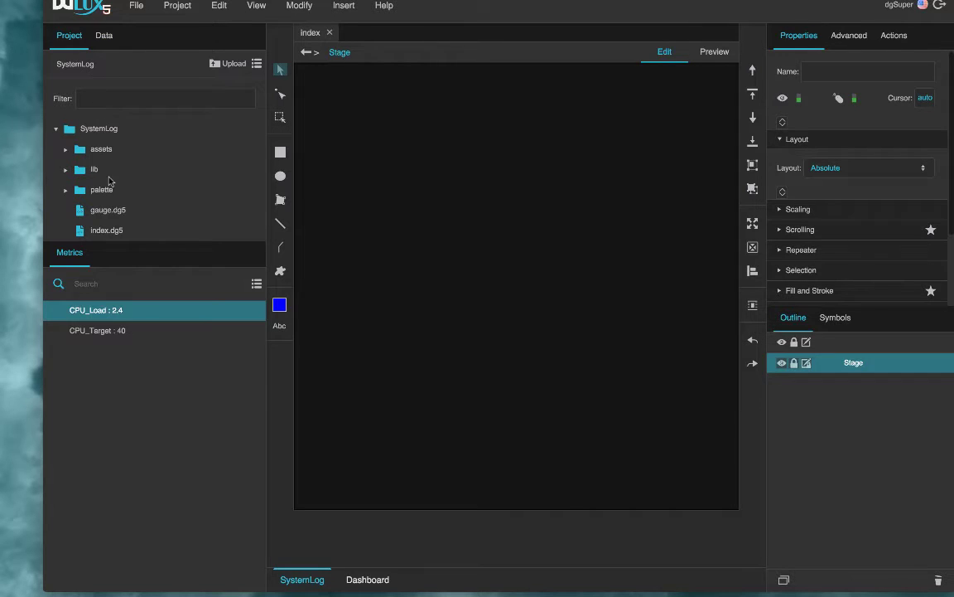
pyautogui.doubleClick(108, 211)
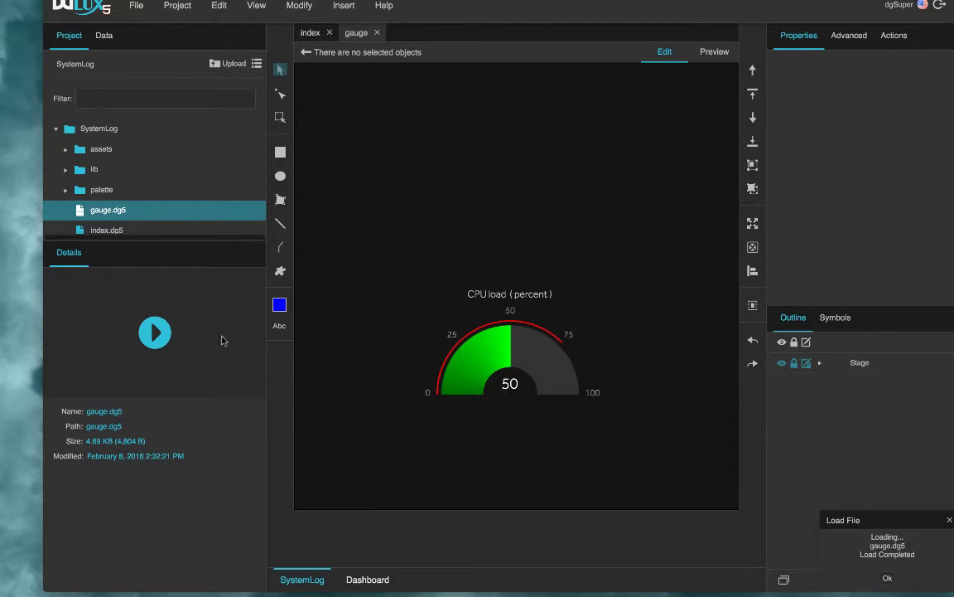
pyautogui.click(104, 36)
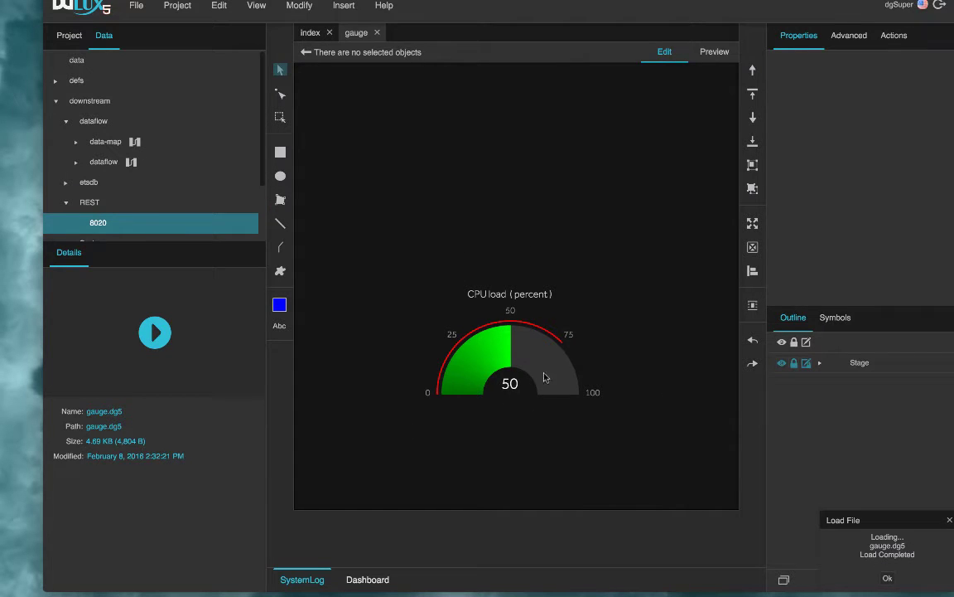
pyautogui.click(820, 363)
pyautogui.click(835, 388)
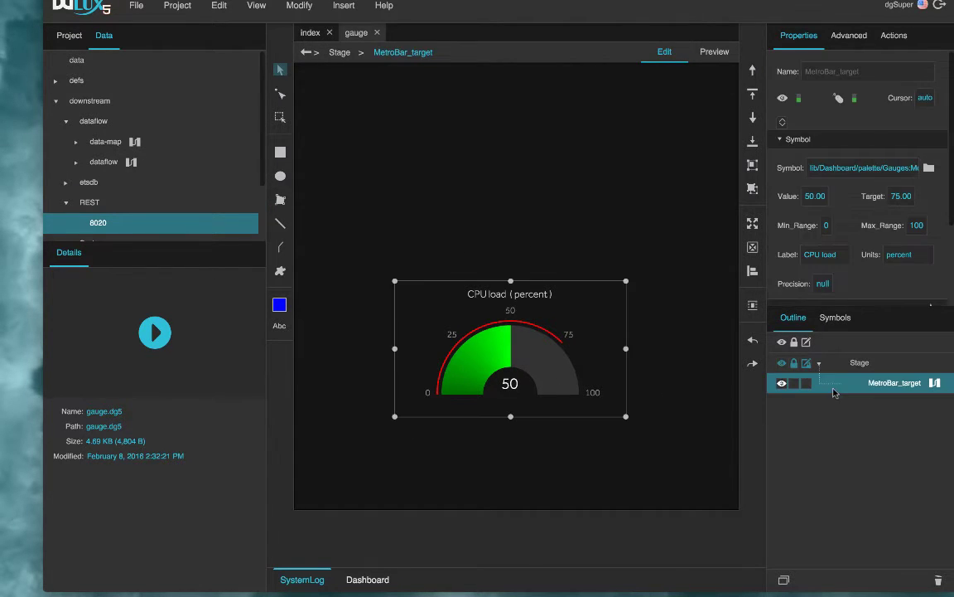
# Try gauge Target values of 75 and then 30.
pyautogui.doubleClick(818, 197)
pyautogui.press('Tab')
pyautogui.write('75')
pyautogui.press('Return')
pyautogui.click(809, 196)
pyautogui.press('Tab')
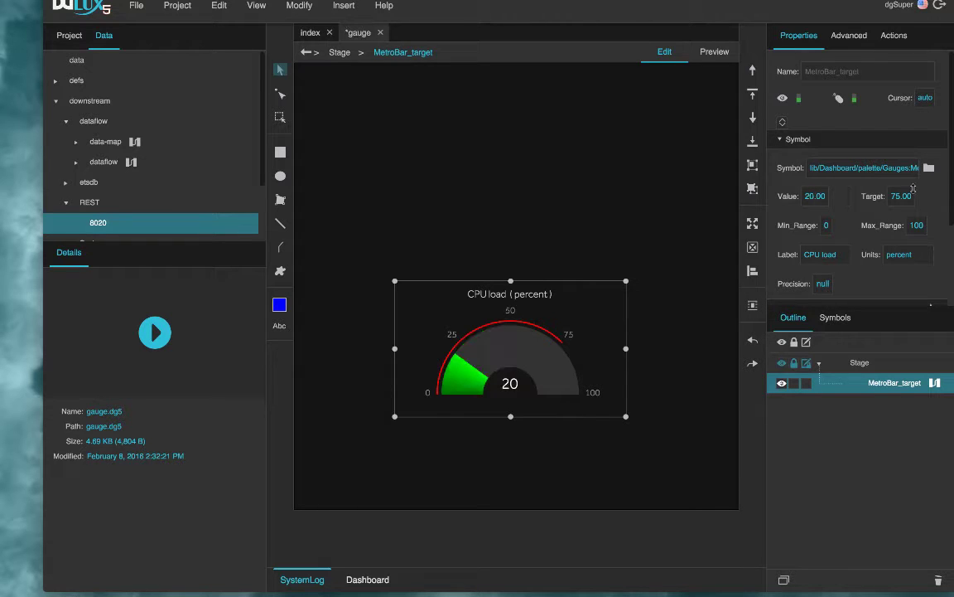
pyautogui.write('30')
pyautogui.press('Return')
# Bind the gauge's Value to CPU_Load and its Target to CPU_Target.
pyautogui.click(101, 219)
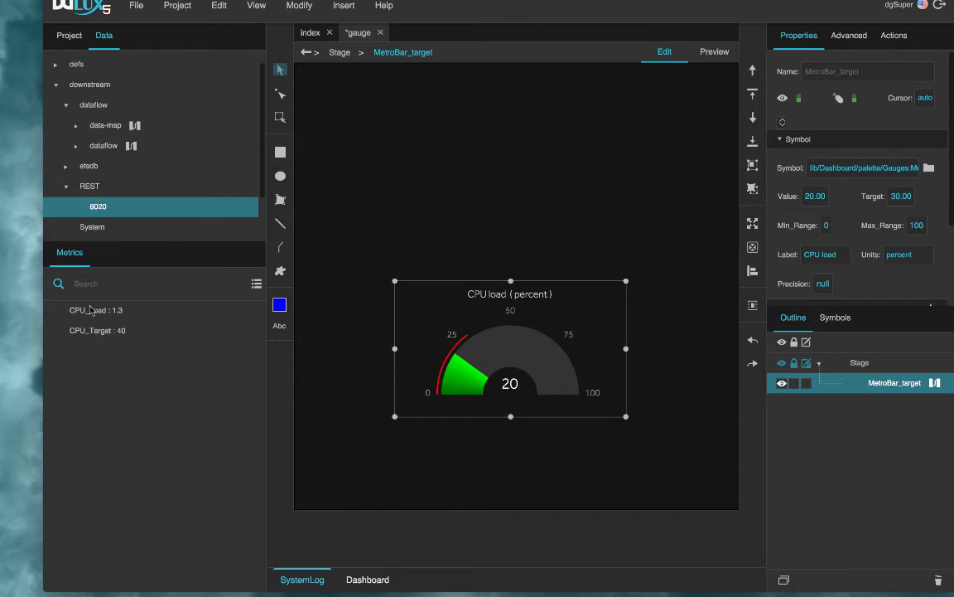
pyautogui.click(135, 310)
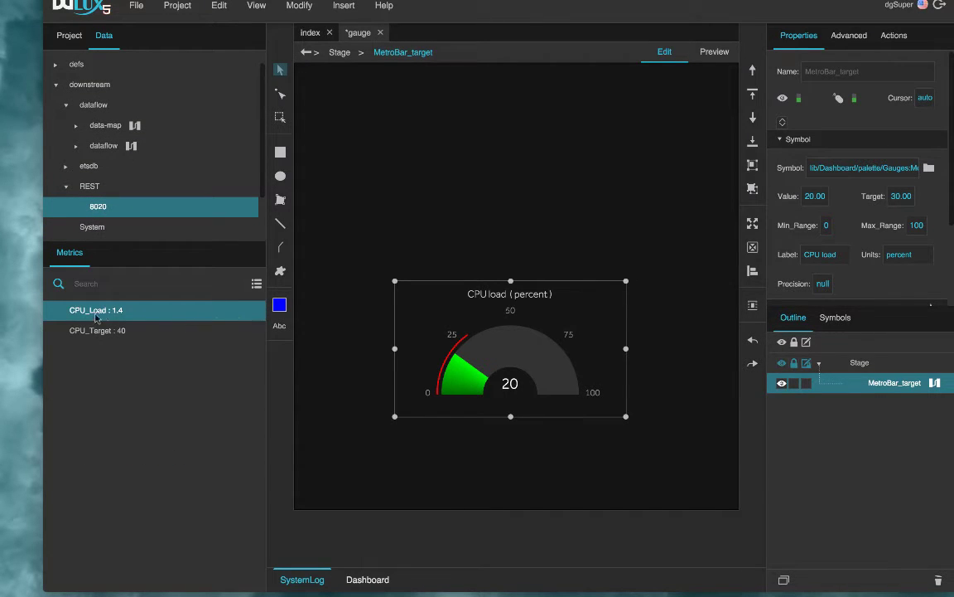
pyautogui.moveTo(93, 315); pyautogui.dragTo(808, 199)
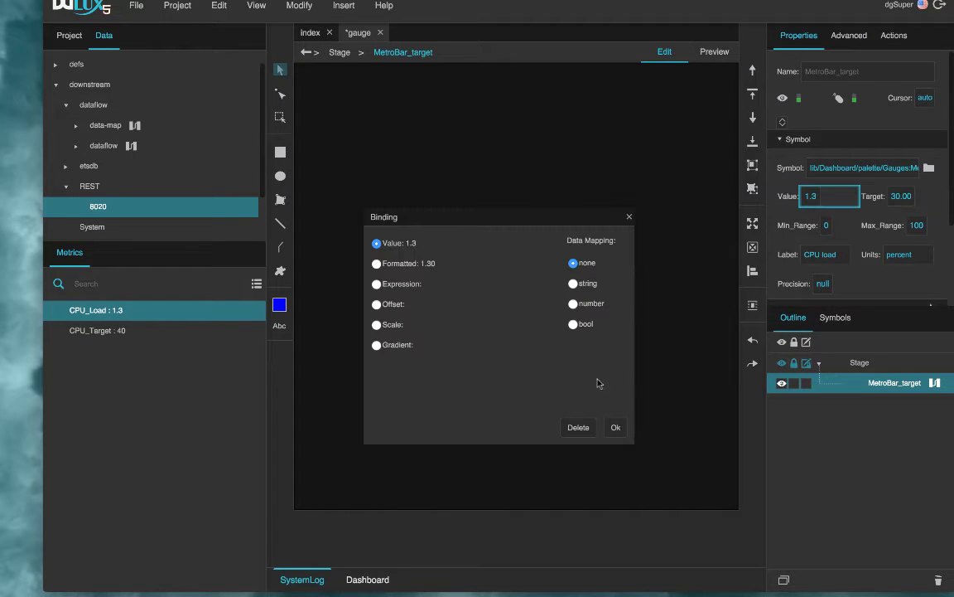
pyautogui.click(616, 426)
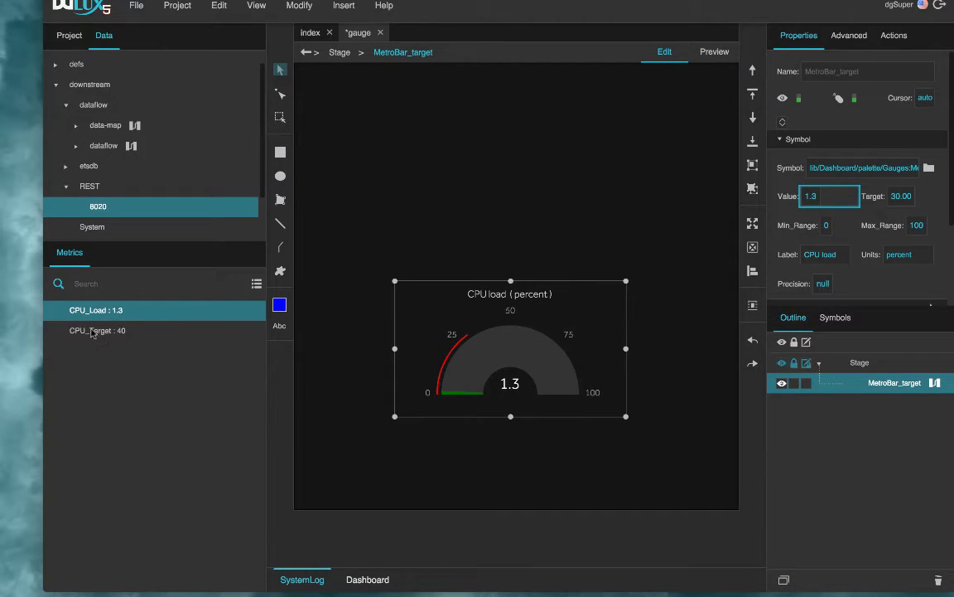
pyautogui.moveTo(92, 335); pyautogui.dragTo(902, 198)
pyautogui.click(616, 426)
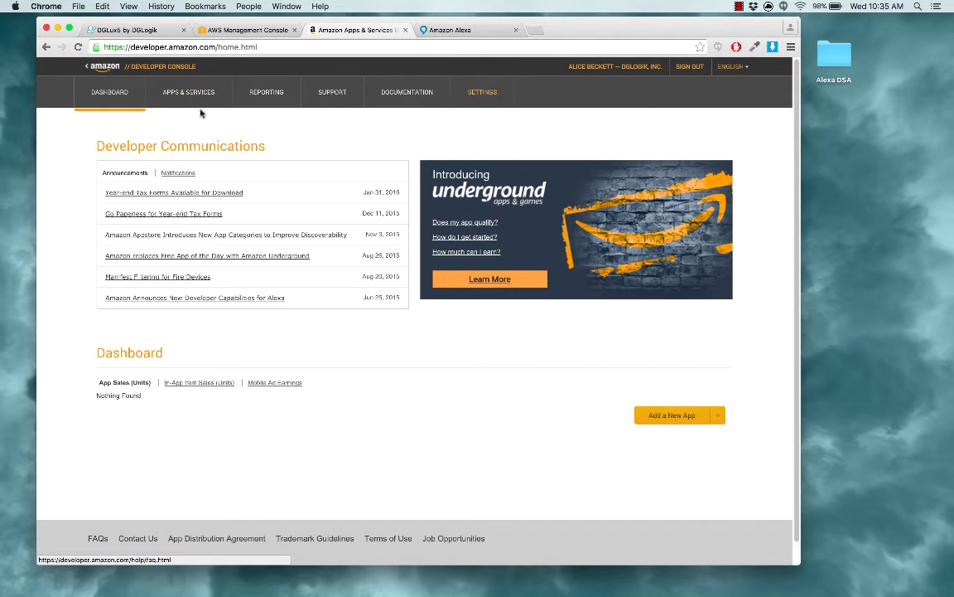
# Go to Apps & Services > Alexa > Alexa Skills Kit and add a new skill.
pyautogui.click(189, 94)
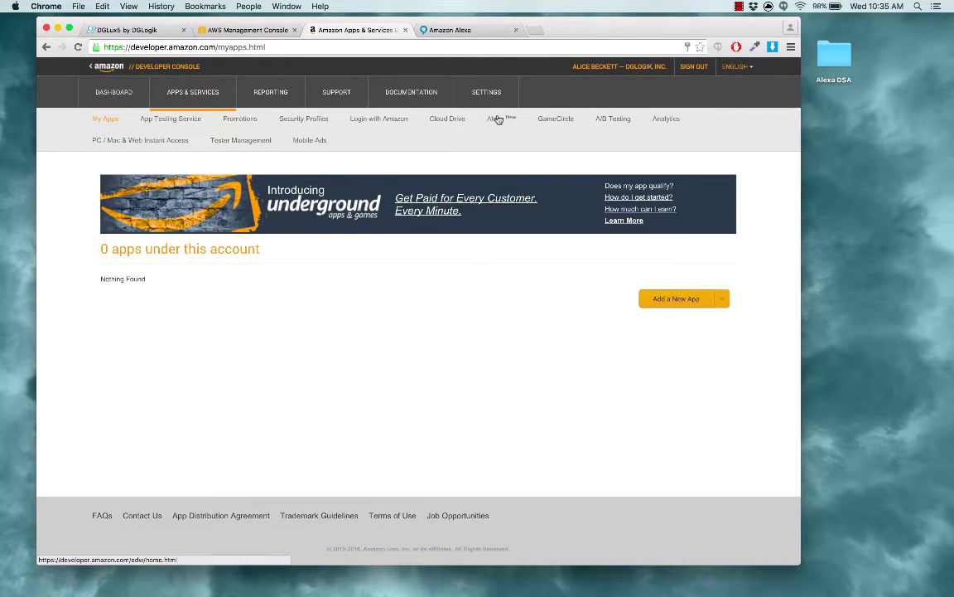
pyautogui.click(496, 120)
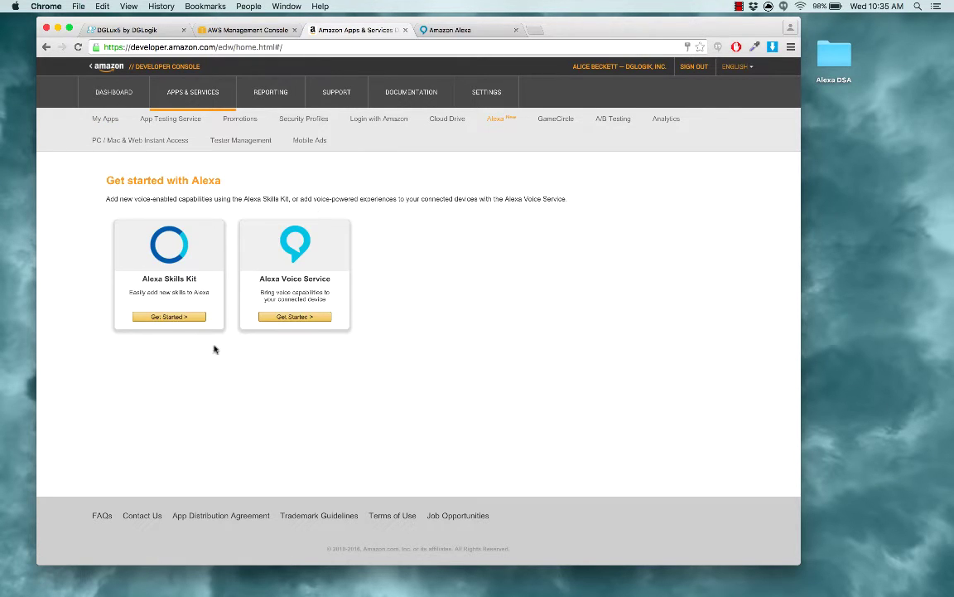
pyautogui.click(182, 318)
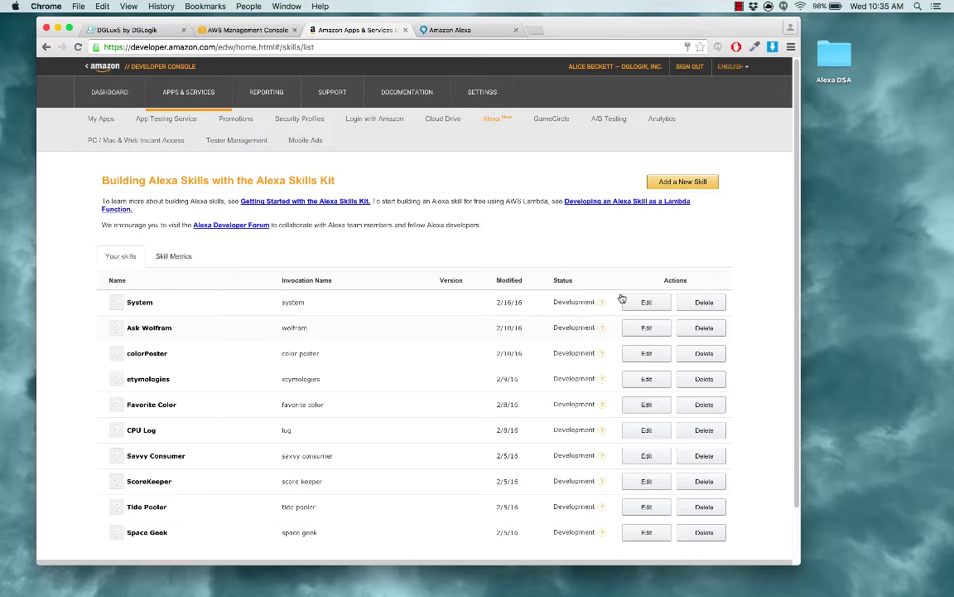
pyautogui.click(683, 182)
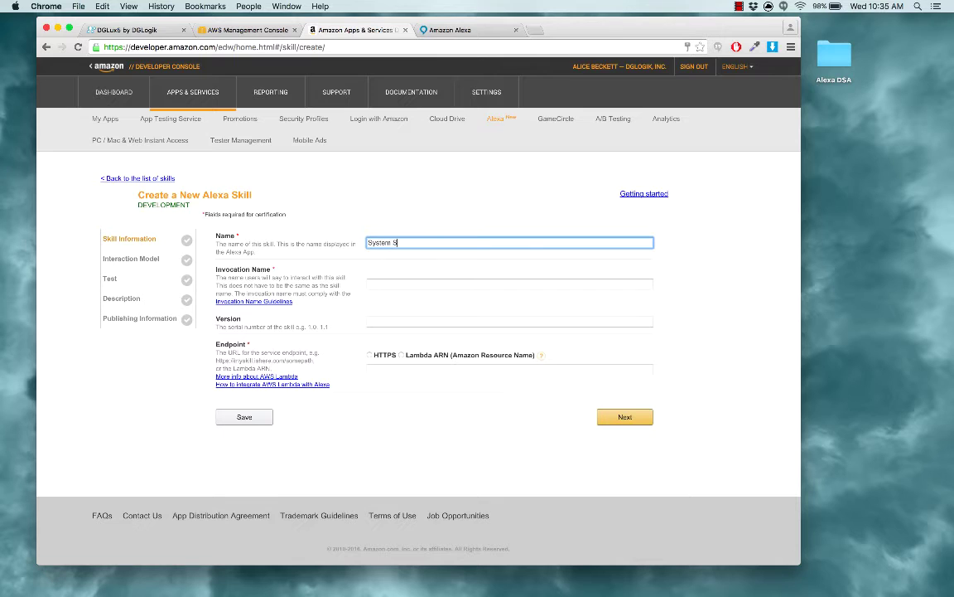
# Name the skill System Log, invocation name system log, with a Lambda ARN endpoint.
pyautogui.press('Tab')
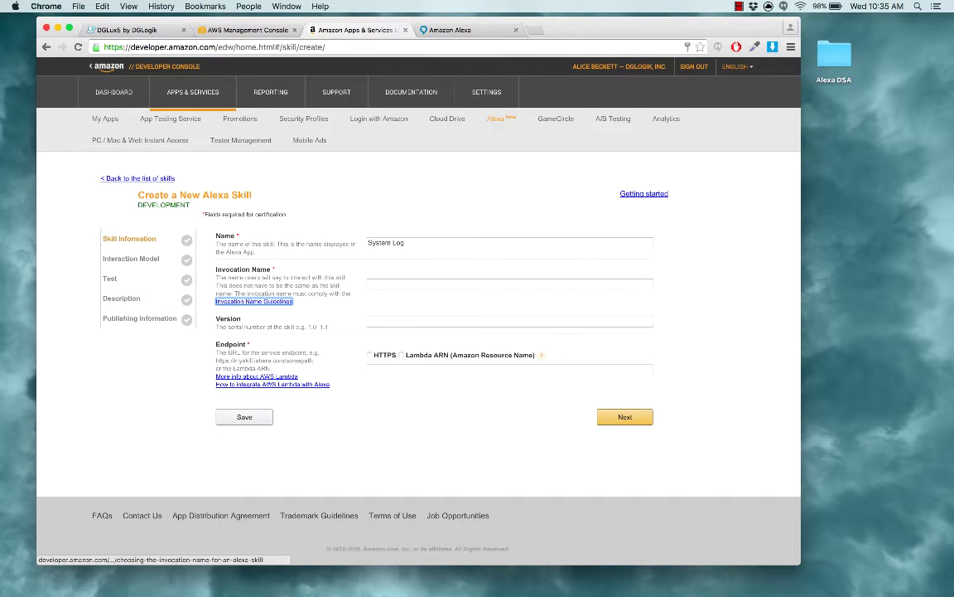
pyautogui.click(610, 284)
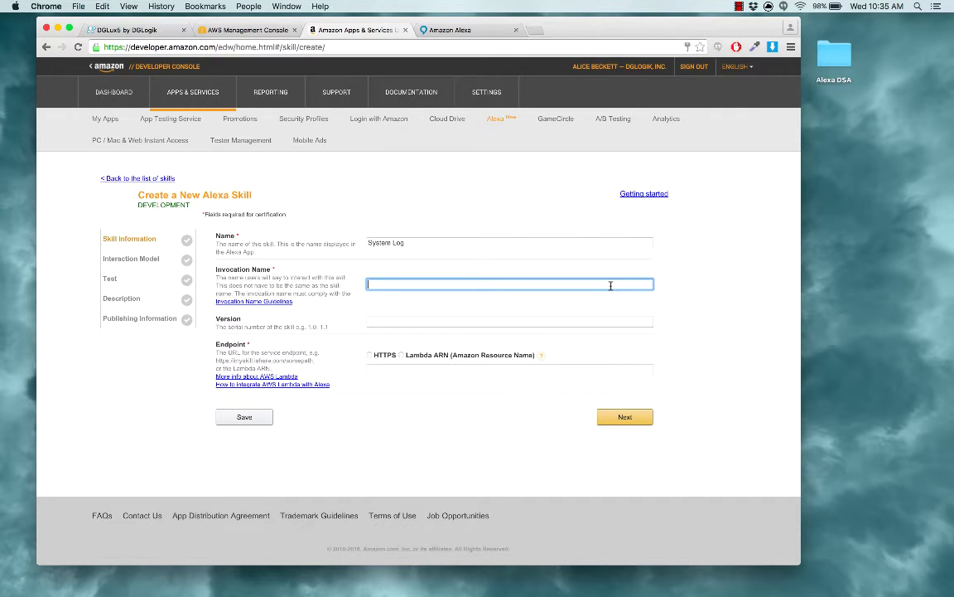
pyautogui.write('system log')
pyautogui.click(401, 356)
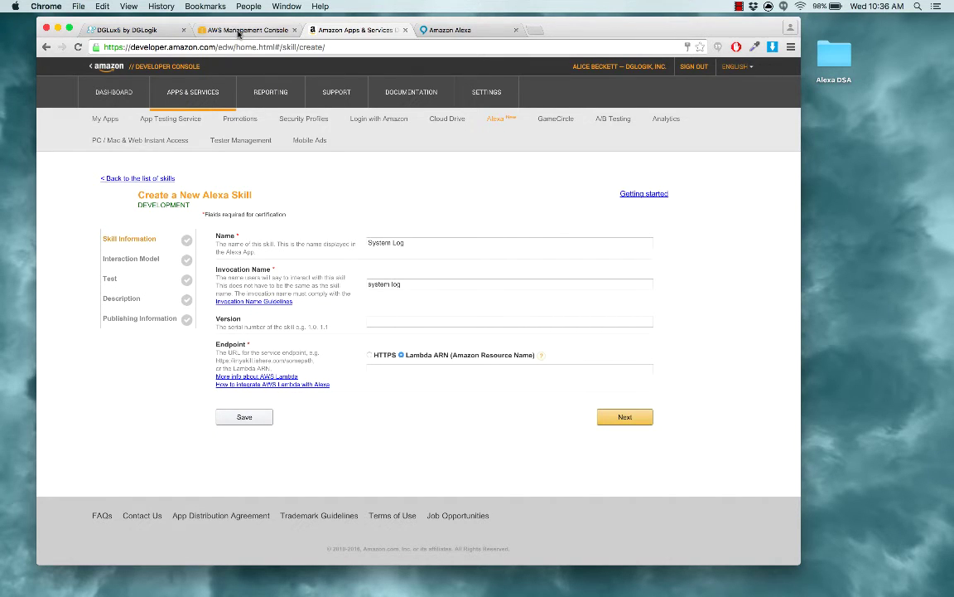
# Open the Lambda service in the AWS Management Console after checking the region list.
pyautogui.click(211, 30)
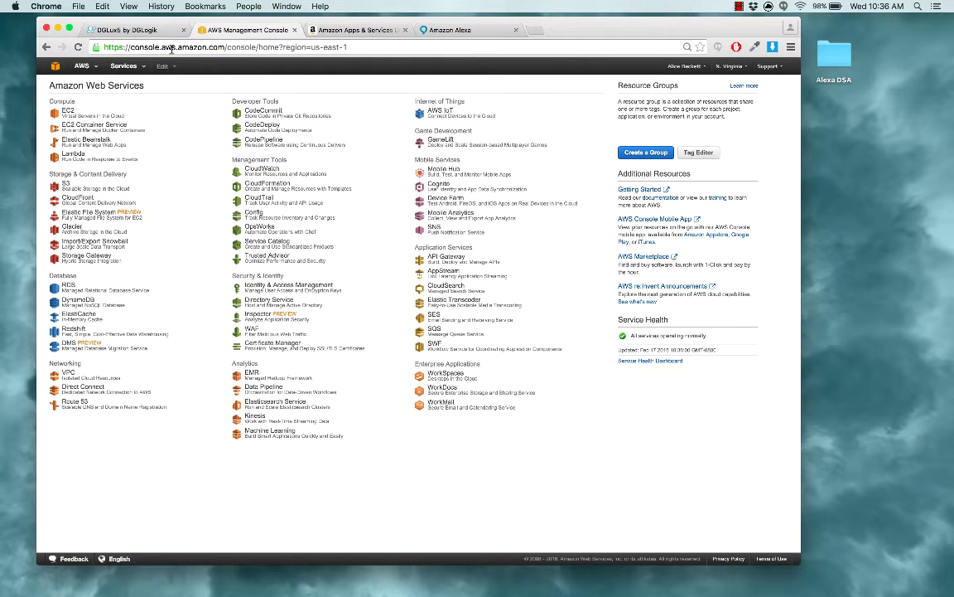
pyautogui.click(732, 67)
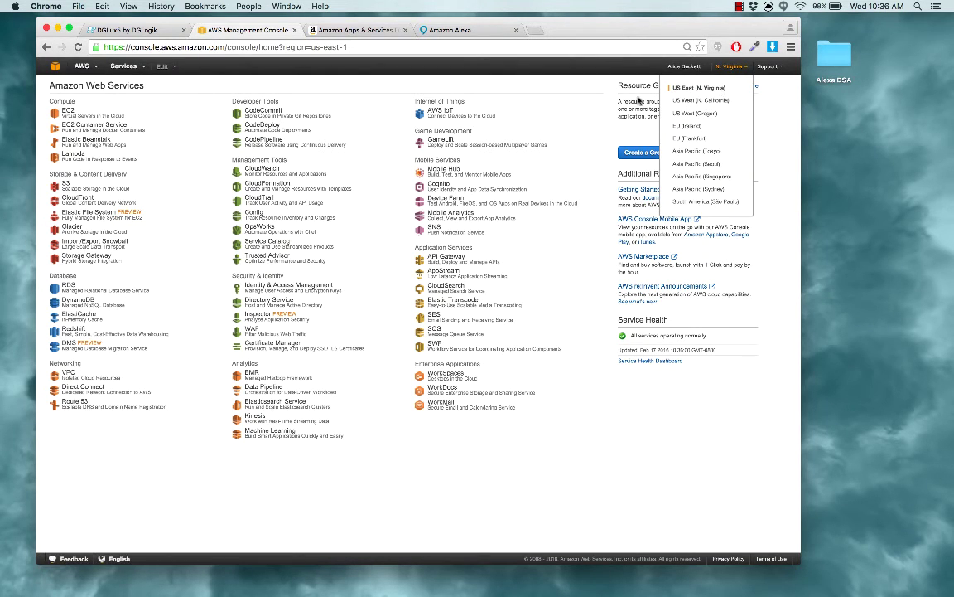
pyautogui.click(538, 96)
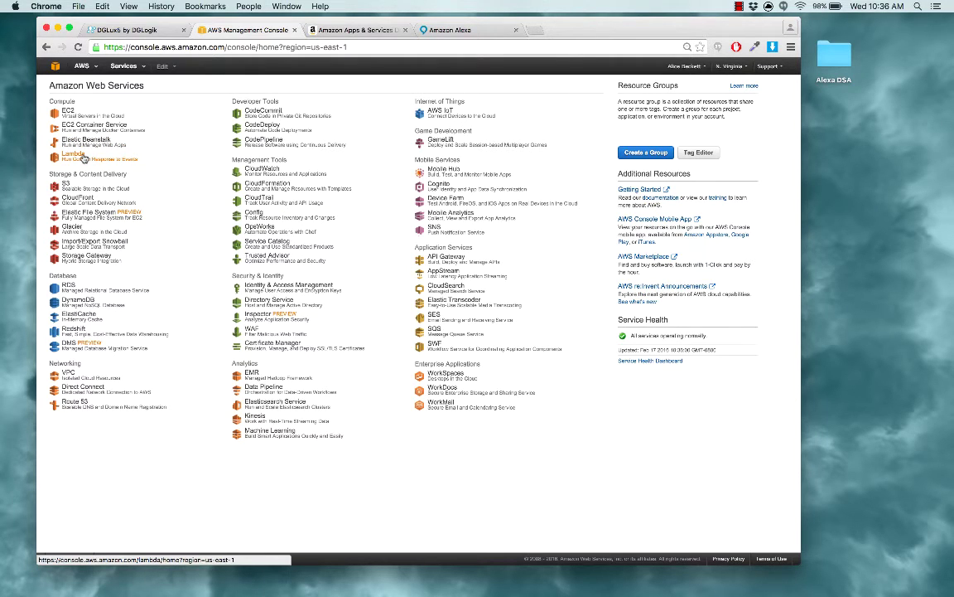
pyautogui.click(83, 157)
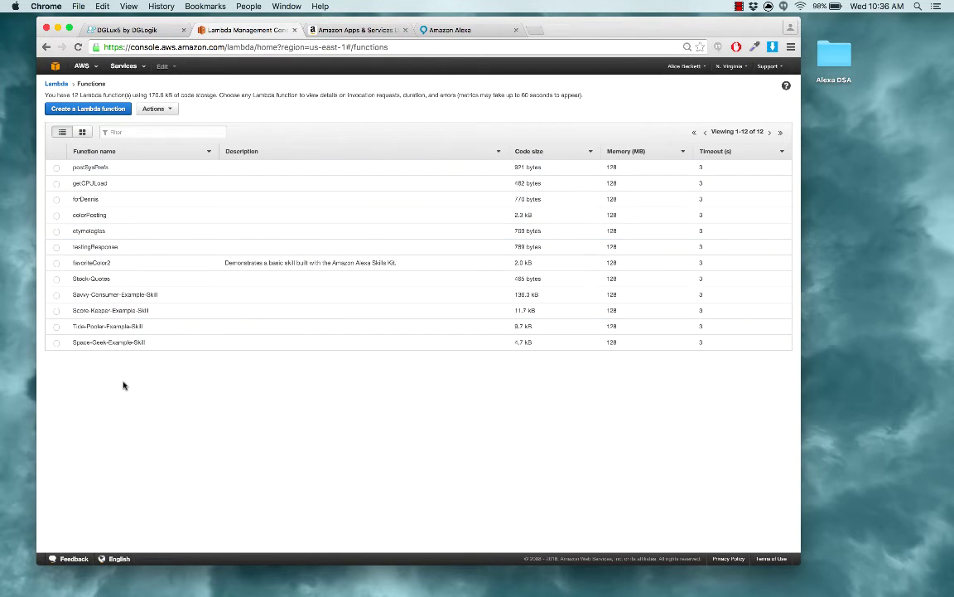
# Start a new Lambda function without a blueprint and name it getCPUCurrentValue.
pyautogui.click(98, 110)
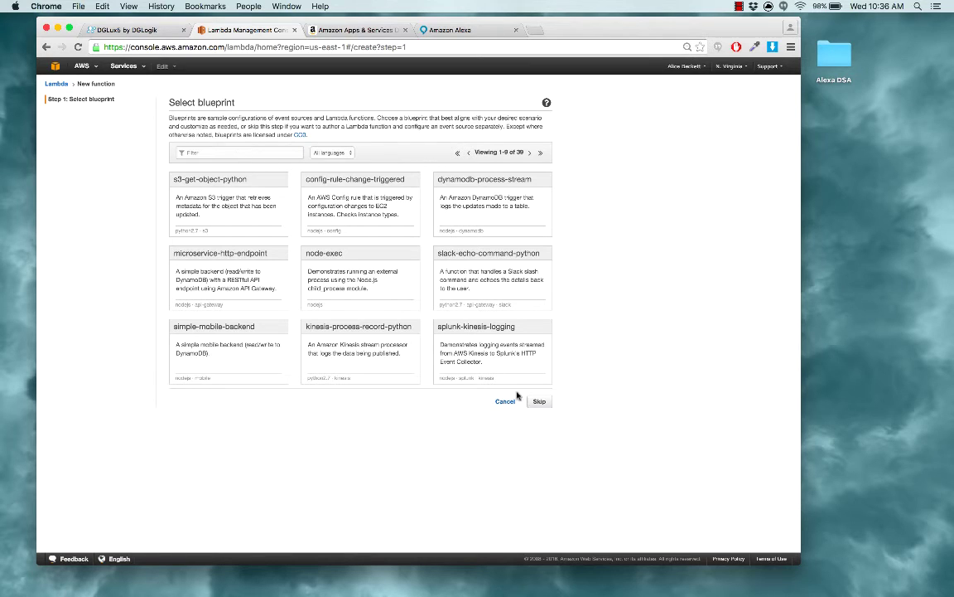
pyautogui.click(543, 404)
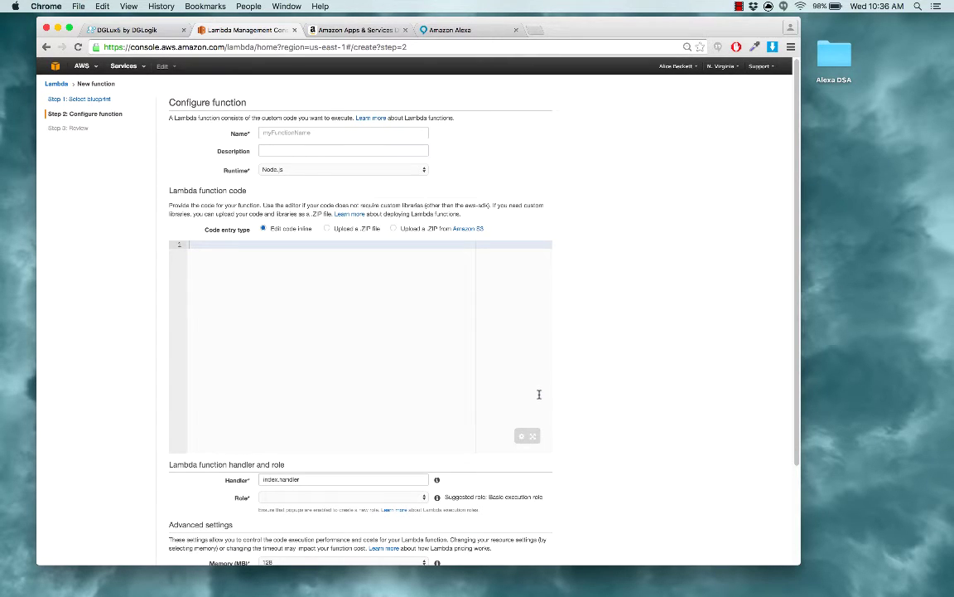
pyautogui.click(317, 133)
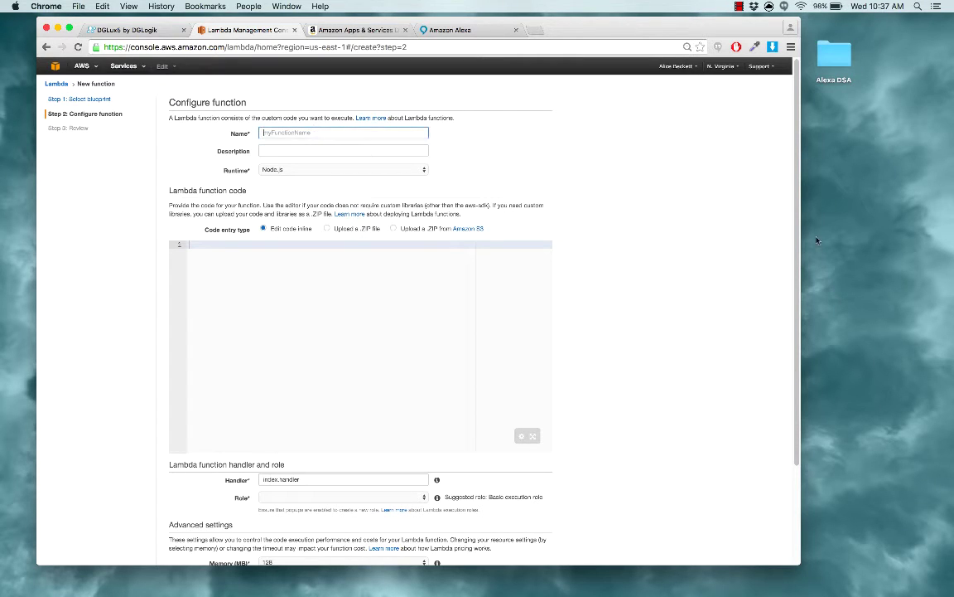
pyautogui.write('postSystemPreferences')
pyautogui.doubleClick(296, 132)
pyautogui.write('getCPUCurrentValue')
pyautogui.scroll(-3, 319, 323)
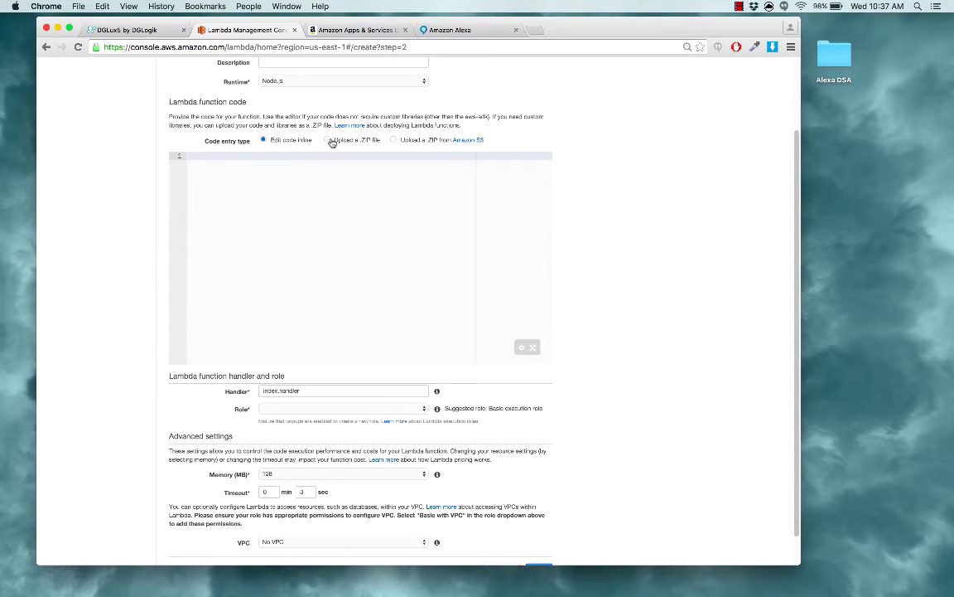
# Open getCPULoad.js from Alexa DSA > getCPULoad in Atom and paste its 39-line handler into the inline editor.
pyautogui.doubleClick(843, 59)
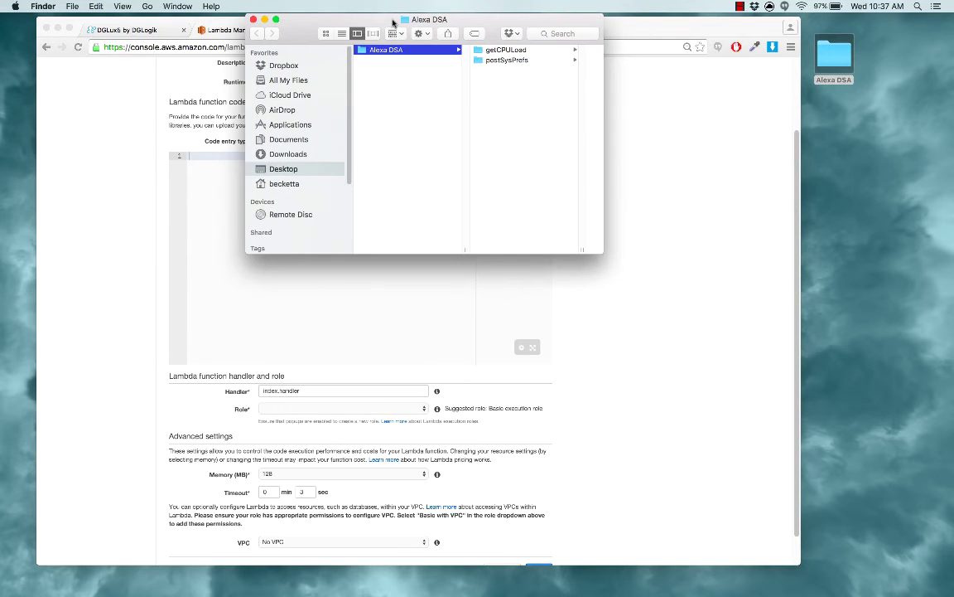
pyautogui.moveTo(356, 22); pyautogui.dragTo(539, 46)
pyautogui.click(669, 76)
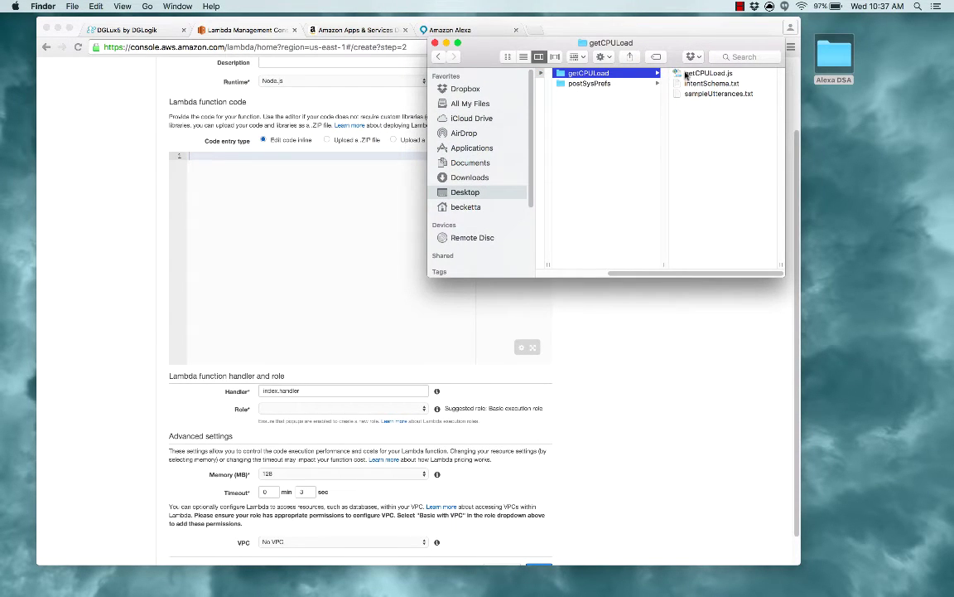
pyautogui.rightClick(619, 73)
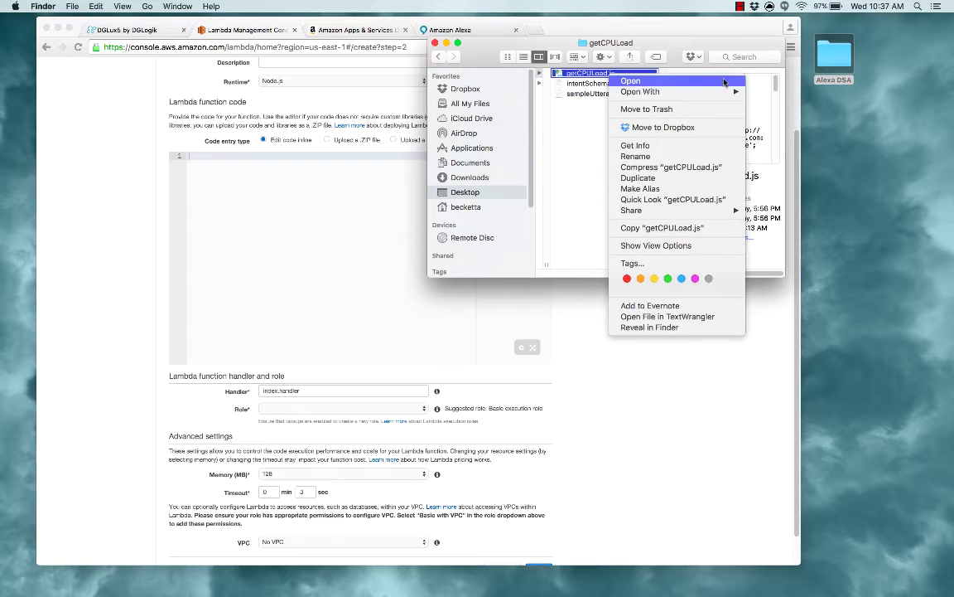
pyautogui.moveTo(729, 92)
pyautogui.click(777, 110)
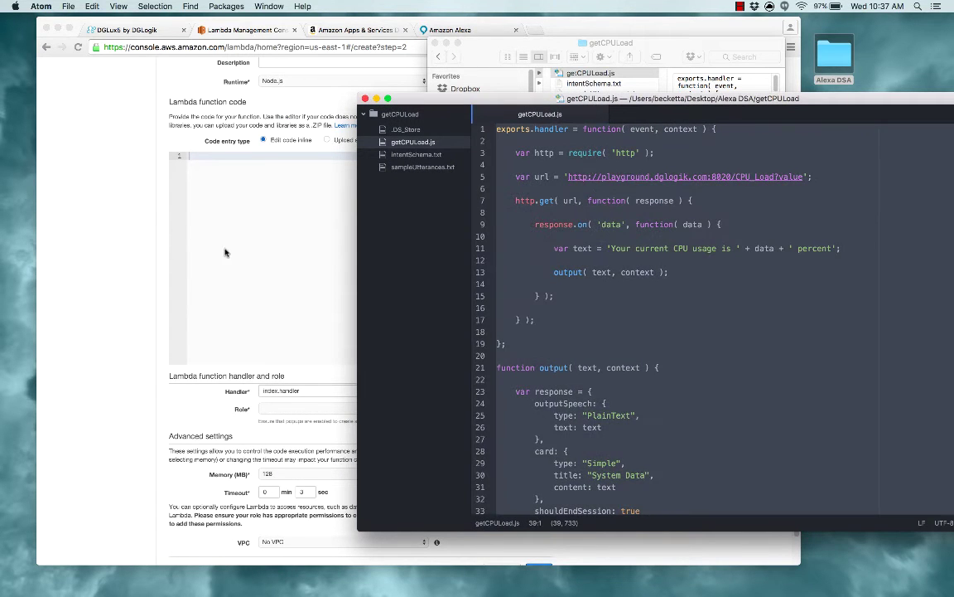
pyautogui.click(234, 197)
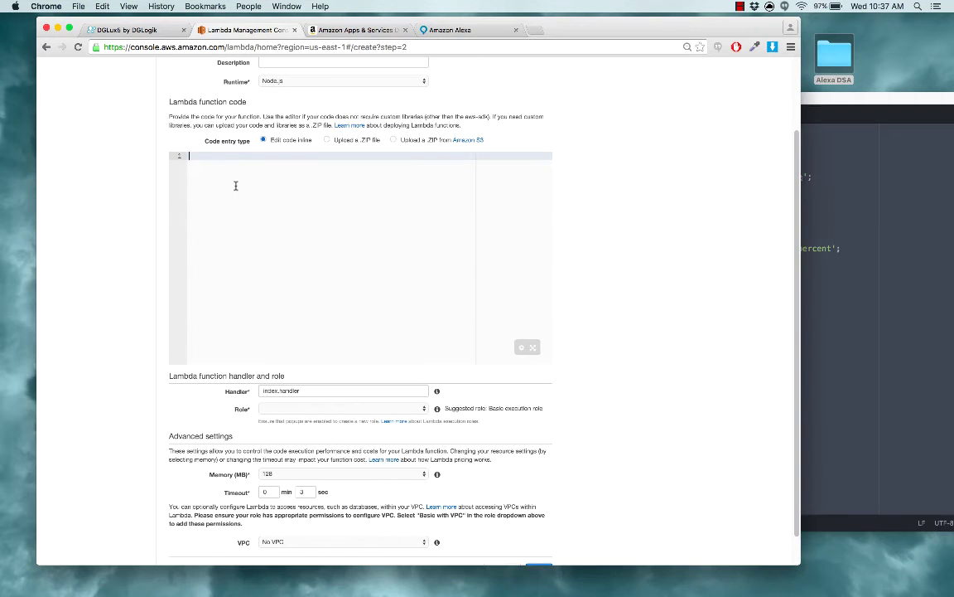
pyautogui.press('super+v')
pyautogui.scroll(-1, 326, 257)
# Assign the lambda_basic_execution role, review the settings, and create the getCPUCurrentValue function.
pyautogui.click(332, 379)
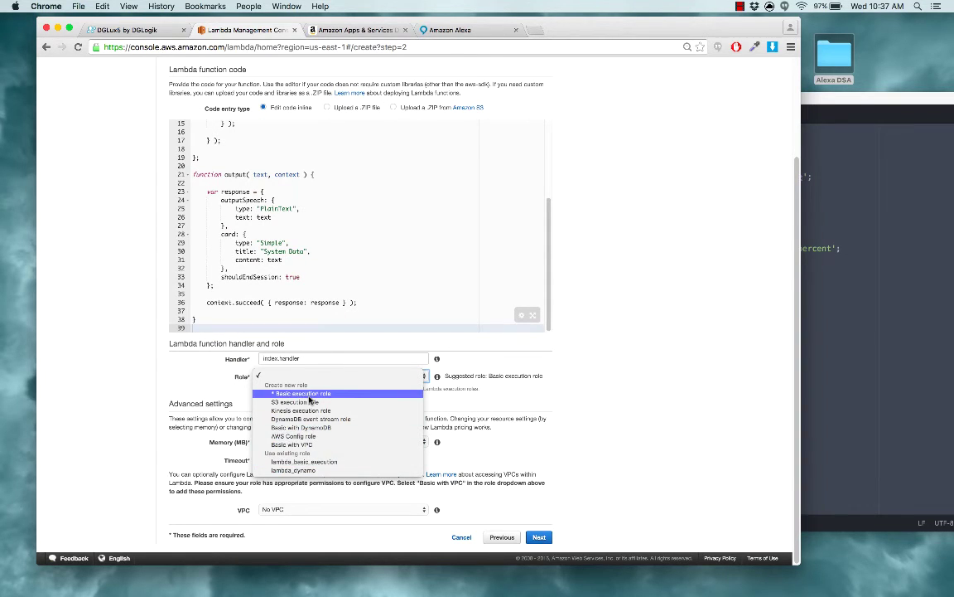
pyautogui.click(319, 462)
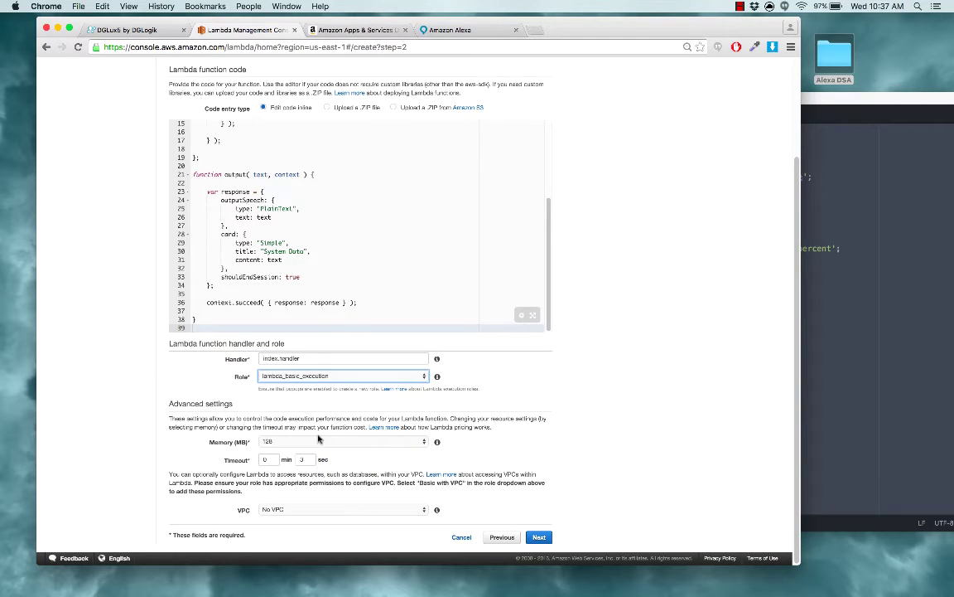
pyautogui.click(539, 538)
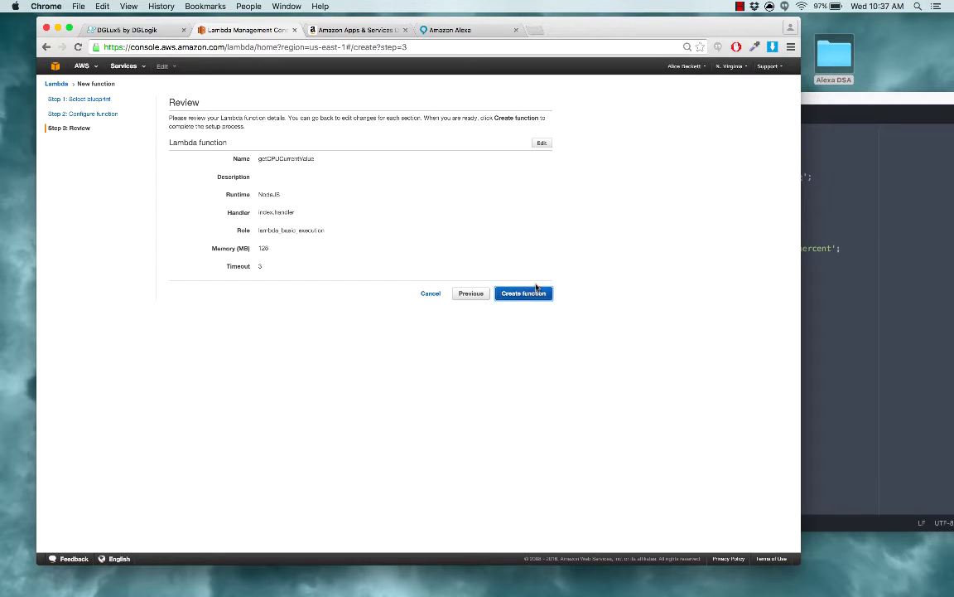
pyautogui.click(527, 295)
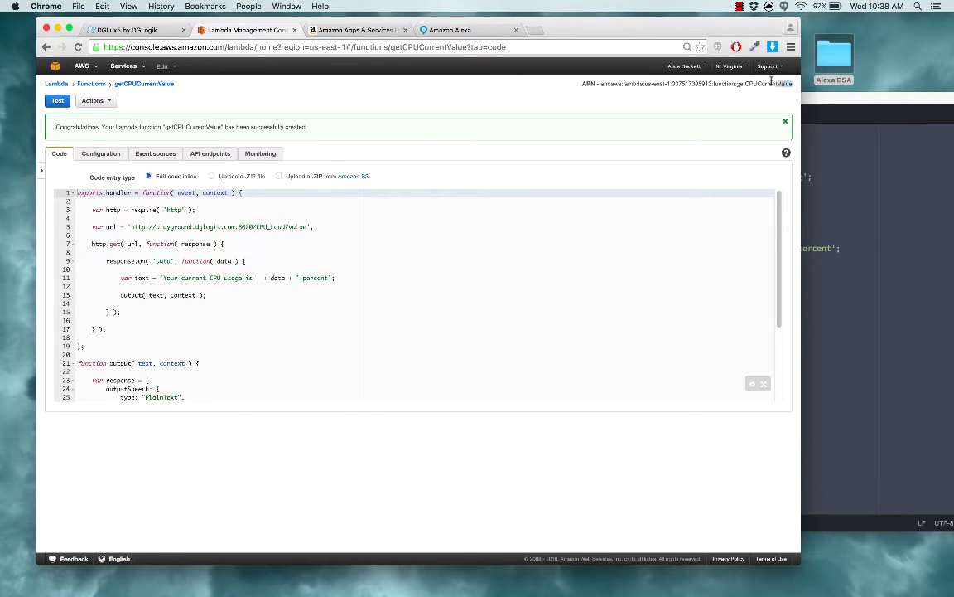
# Copy the getCPUCurrentValue ARN into the System Log skill's Lambda ARN endpoint field and continue.
pyautogui.press('super+a')
pyautogui.moveTo(792, 84); pyautogui.dragTo(605, 83)
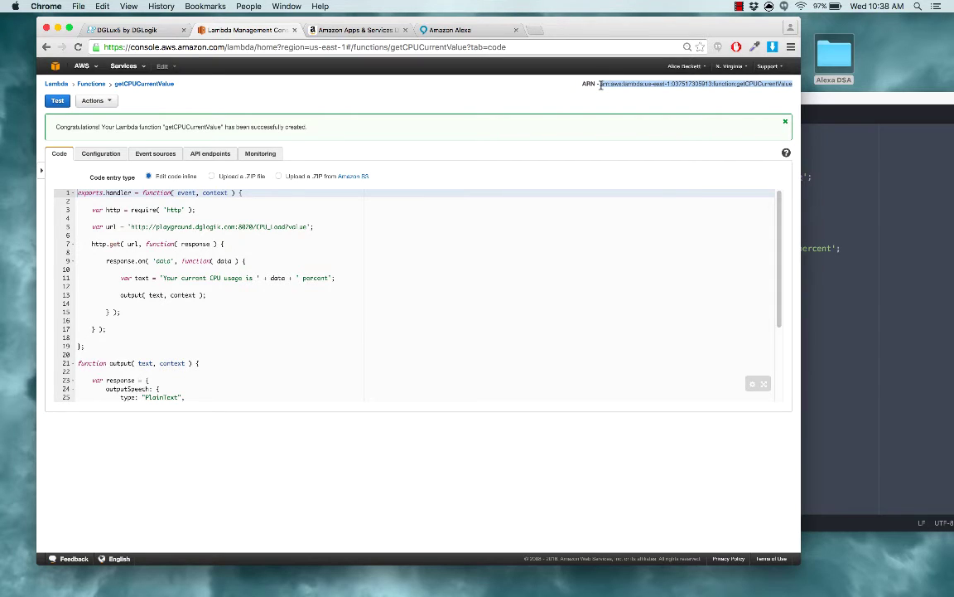
pyautogui.press('super+c')
pyautogui.click(340, 30)
pyautogui.click(379, 371)
pyautogui.press('super+v')
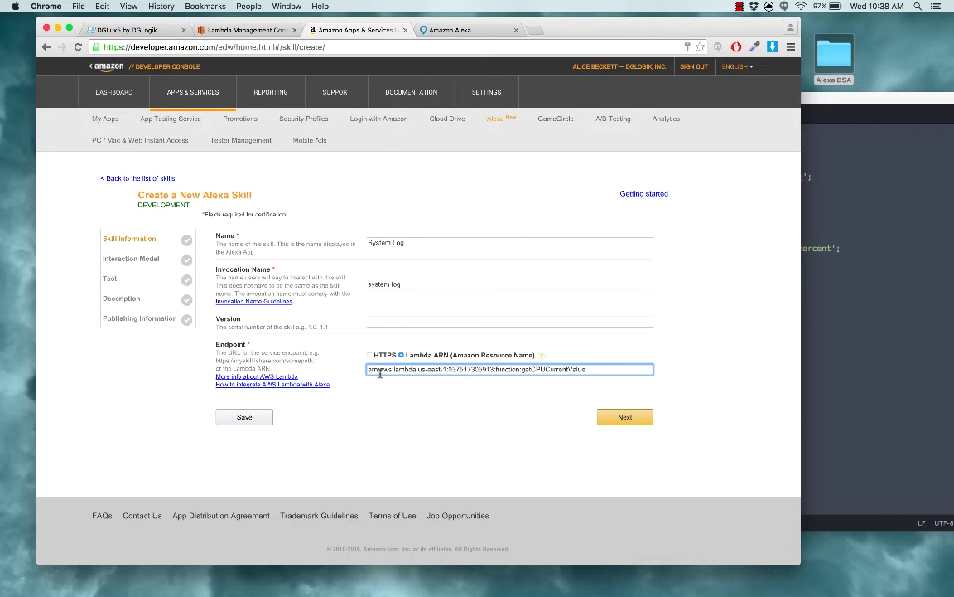
pyautogui.click(620, 417)
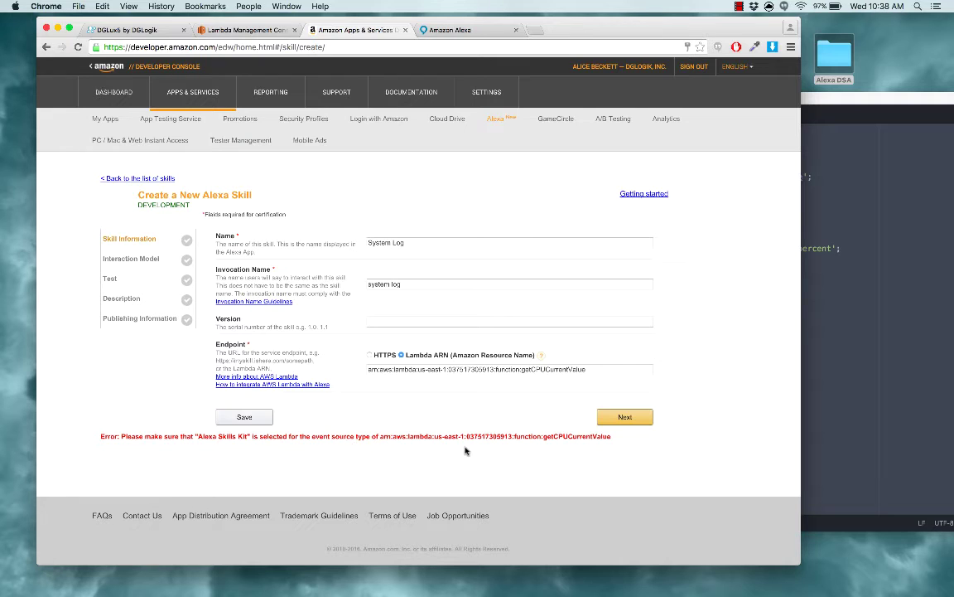
# Submit Alexa Skills Kit as a new event source type for getCPUCurrentValue.
pyautogui.click(248, 31)
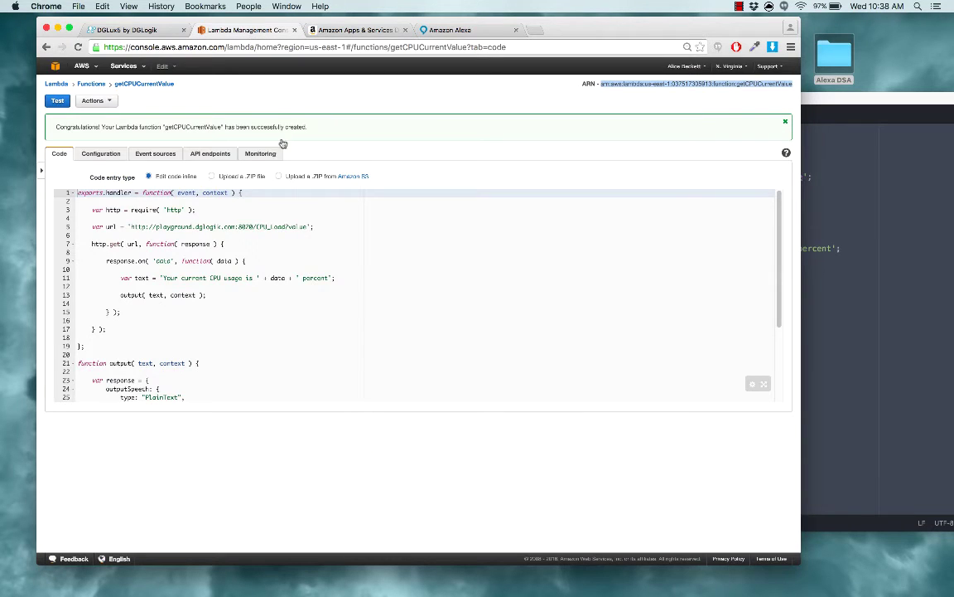
pyautogui.click(155, 154)
pyautogui.click(73, 192)
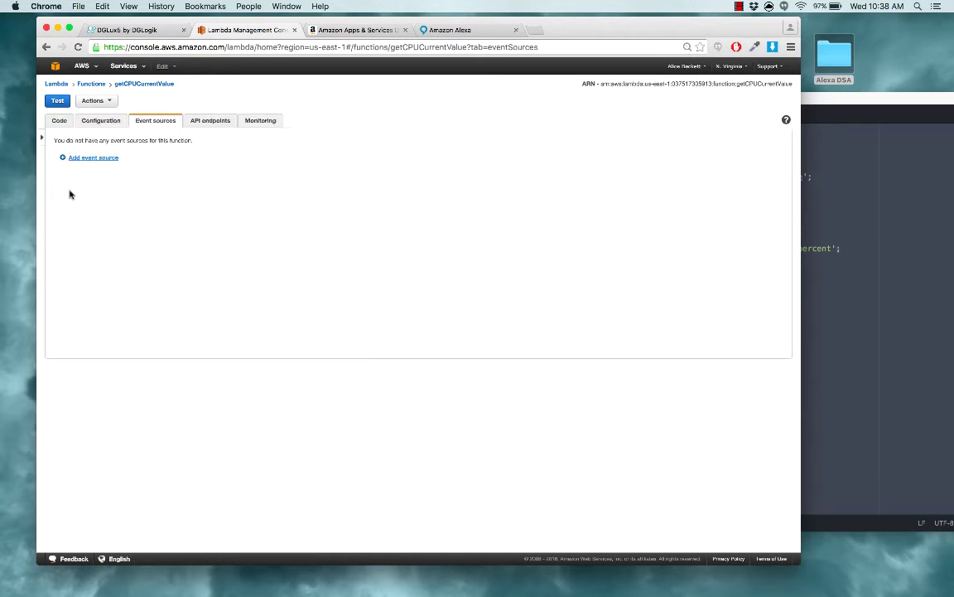
pyautogui.click(343, 142)
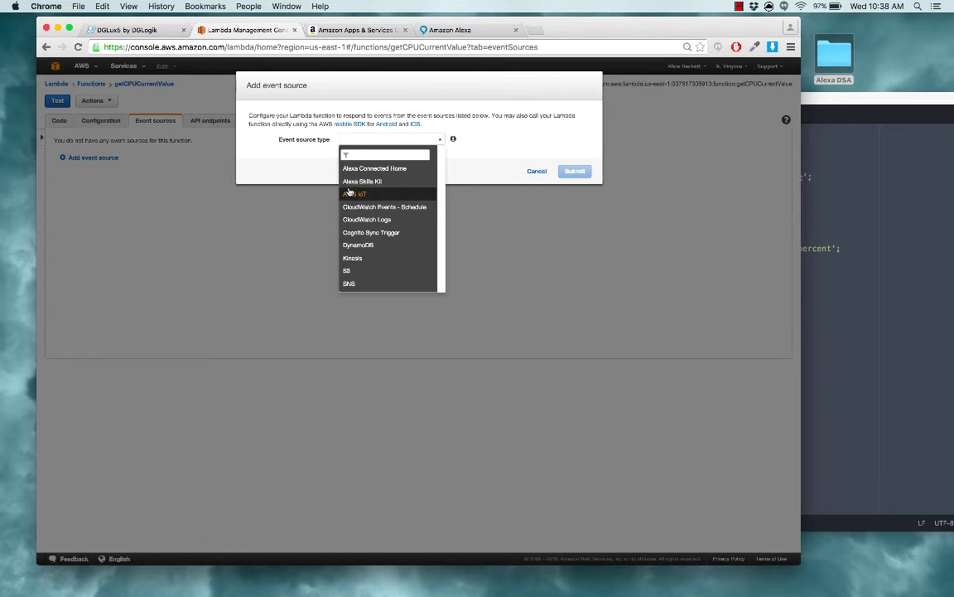
pyautogui.click(356, 179)
pyautogui.click(571, 199)
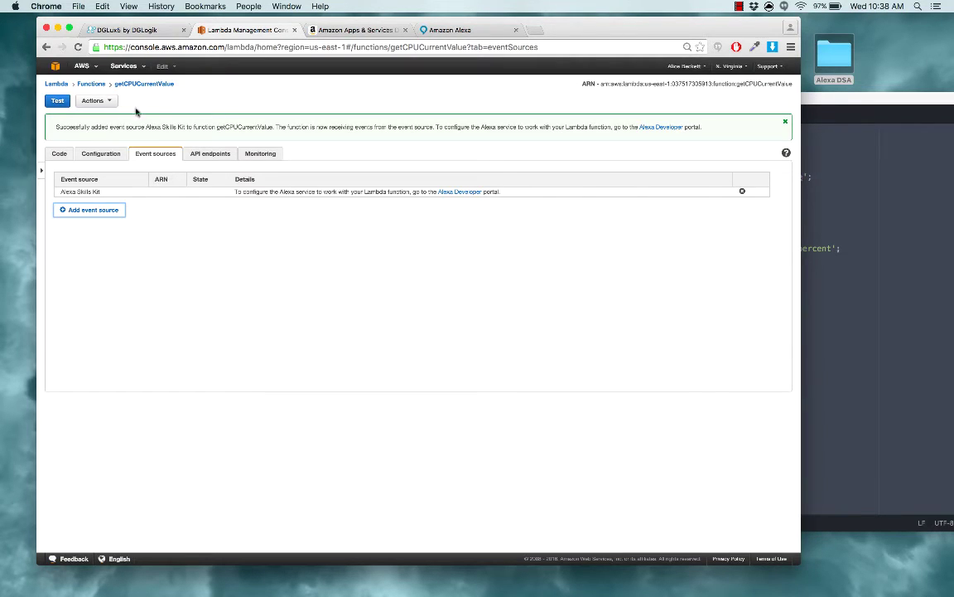
pyautogui.click(56, 152)
pyautogui.click(306, 32)
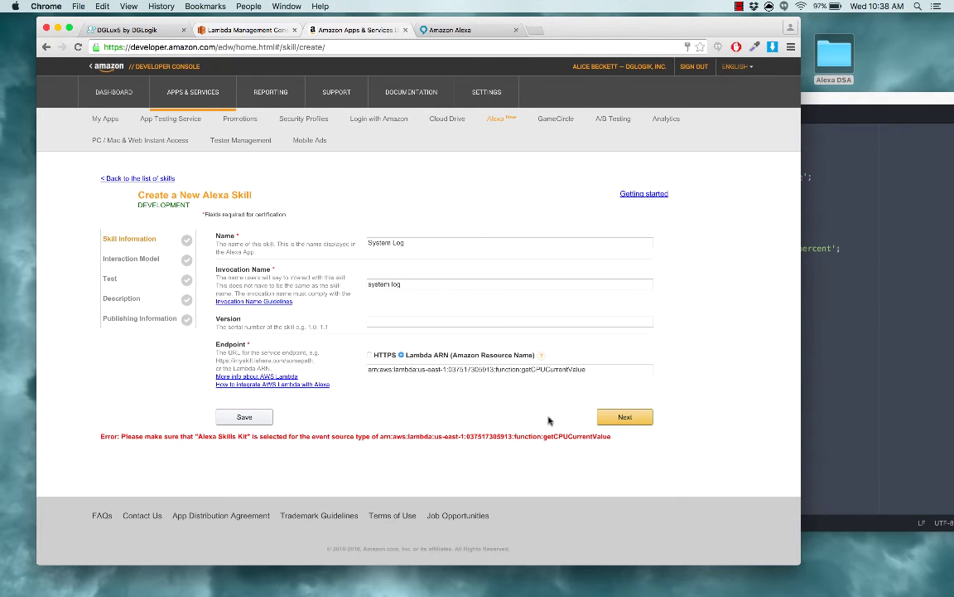
# Paste the JSON from intentSchema.txt into the System Log skill's Intent Schema, defining the getCPU intent.
pyautogui.click(626, 418)
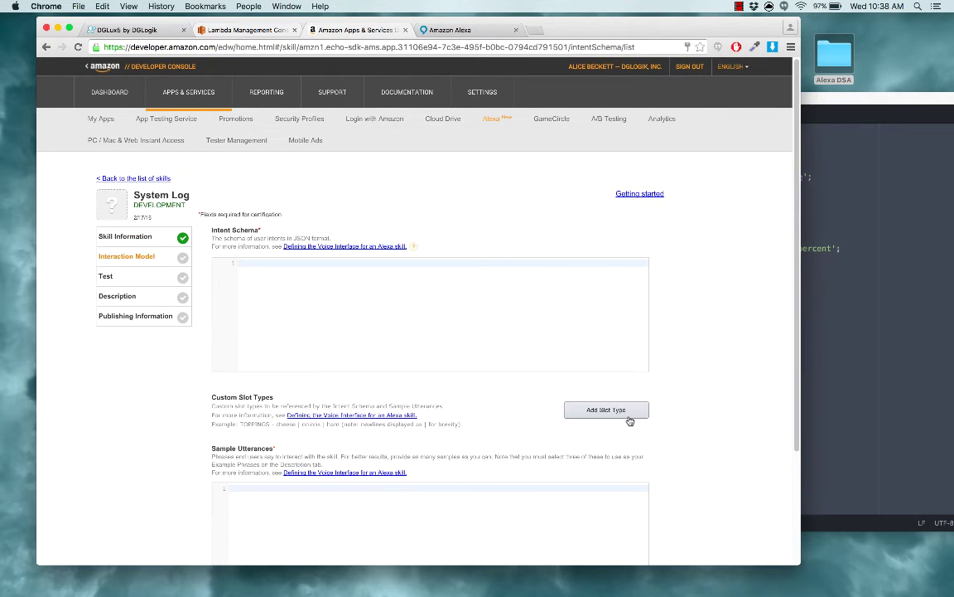
pyautogui.scroll(-3, 358, 299)
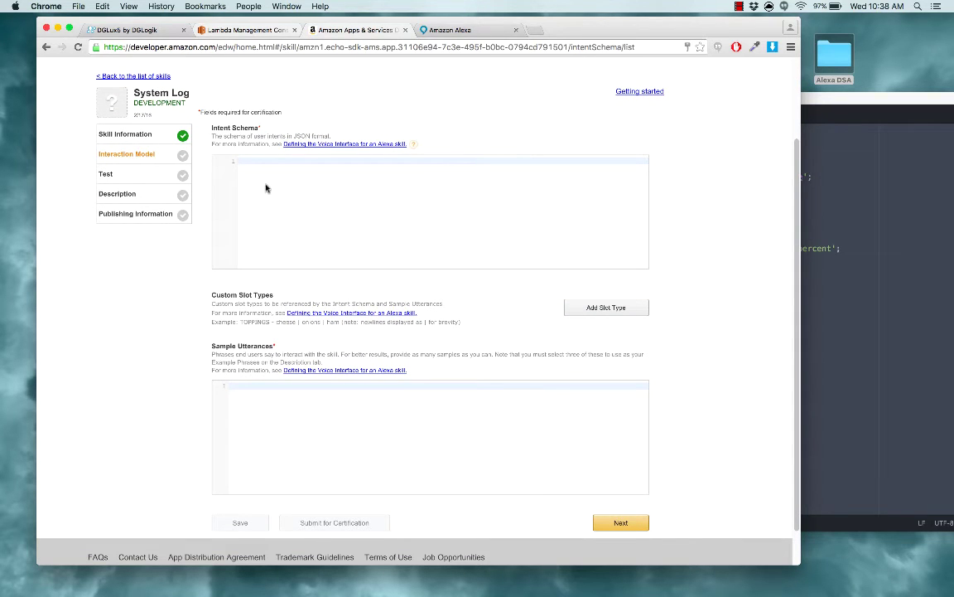
pyautogui.doubleClick(836, 63)
pyautogui.click(634, 84)
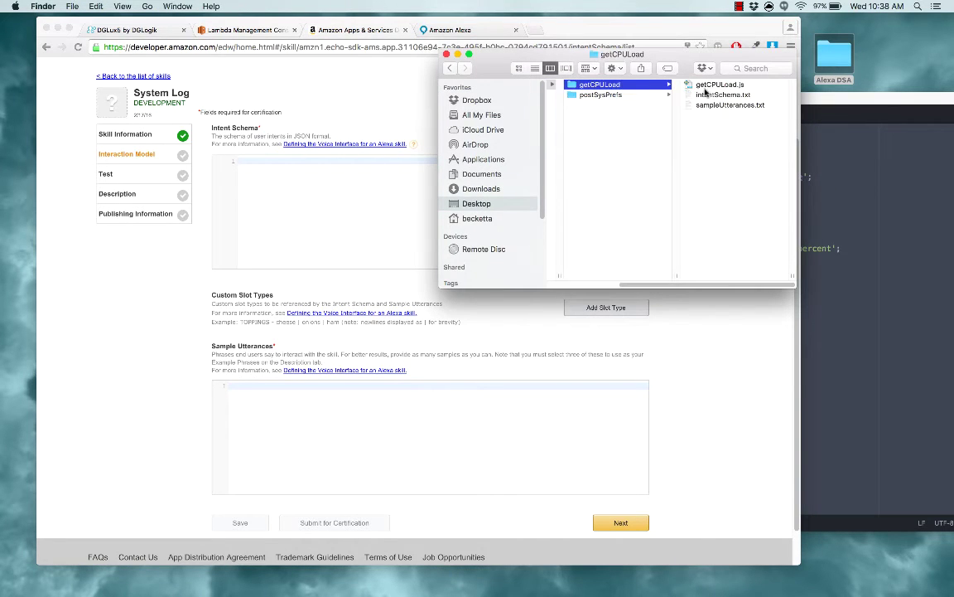
pyautogui.doubleClick(713, 95)
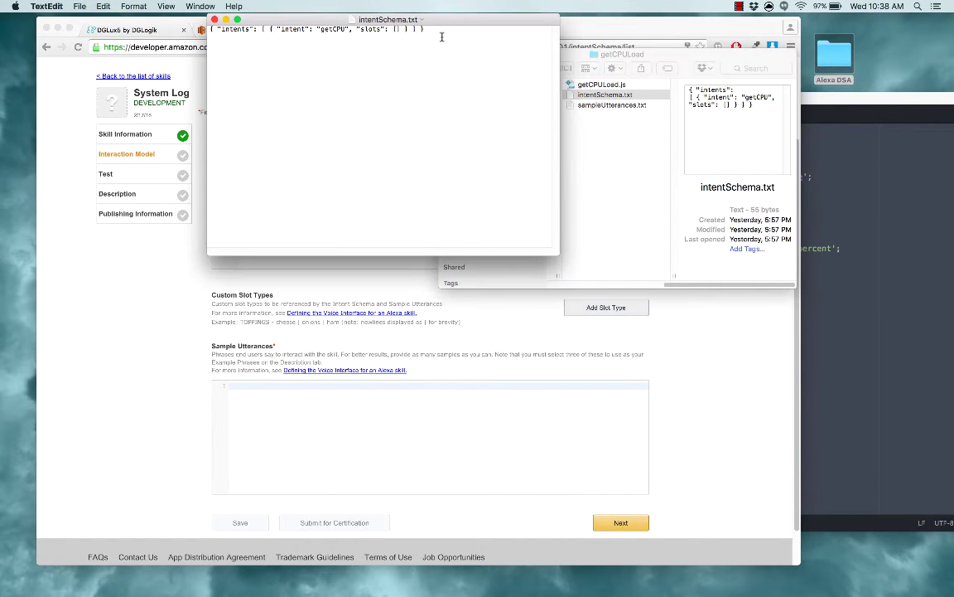
pyautogui.moveTo(430, 32); pyautogui.dragTo(192, 25)
pyautogui.click(287, 51)
pyautogui.moveTo(424, 30); pyautogui.dragTo(173, 18)
pyautogui.click(146, 245)
pyautogui.click(326, 228)
pyautogui.press('super+v')
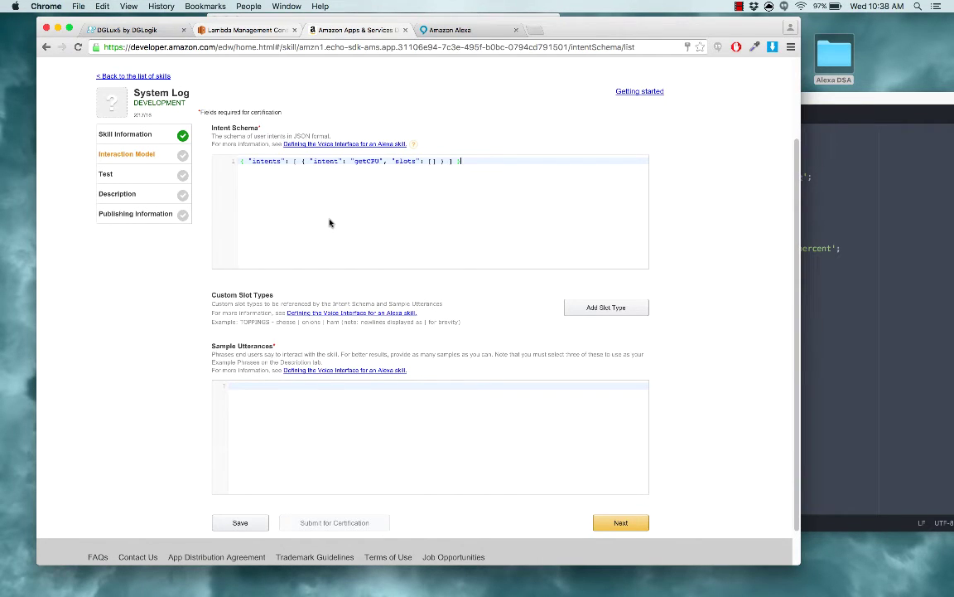
pyautogui.doubleClick(367, 160)
# Paste the getCPU lines from sampleUtterances.txt into Sample Utterances and save the interaction model.
pyautogui.click(805, 162)
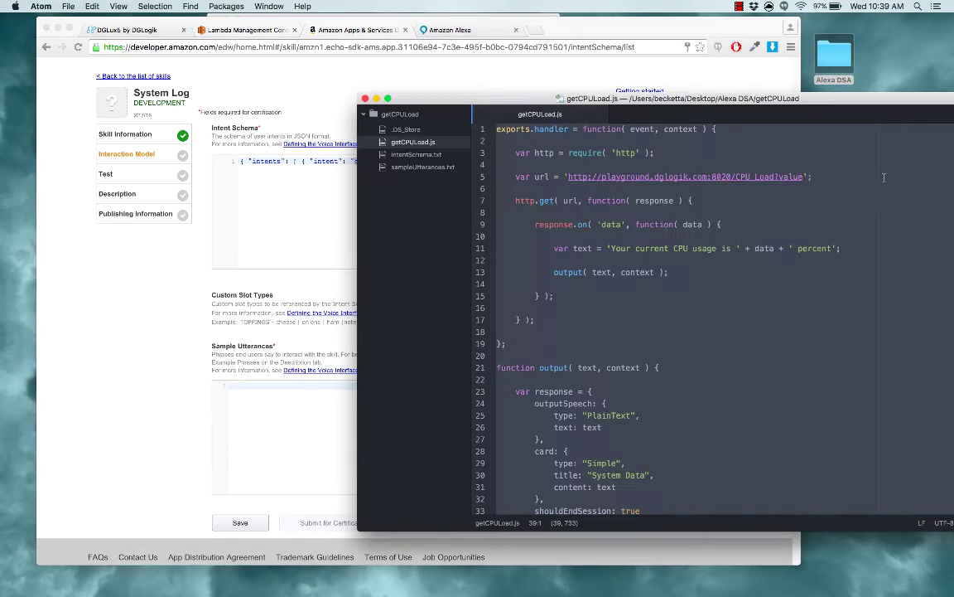
pyautogui.click(824, 48)
pyautogui.doubleClick(825, 48)
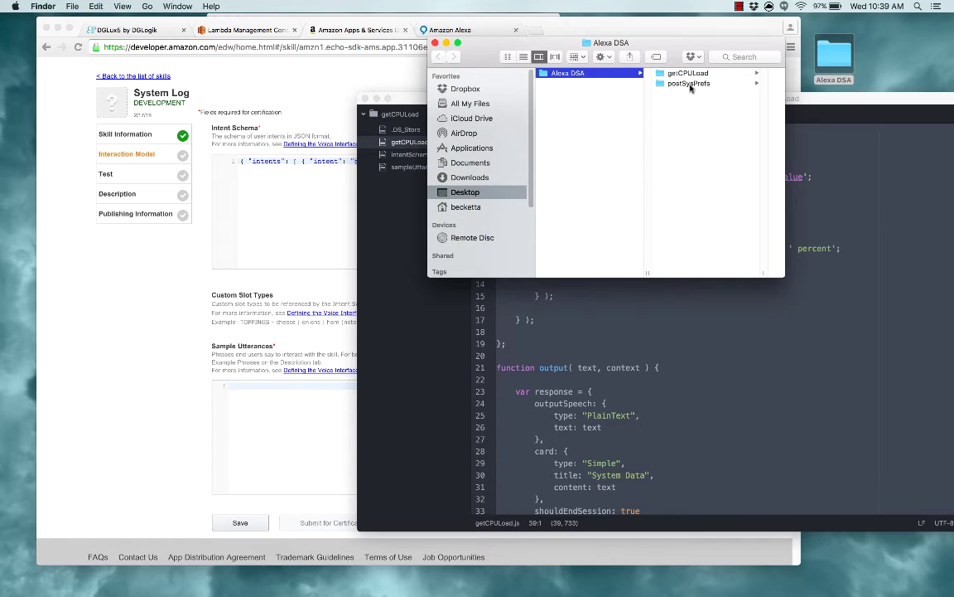
pyautogui.click(612, 71)
pyautogui.doubleClick(719, 94)
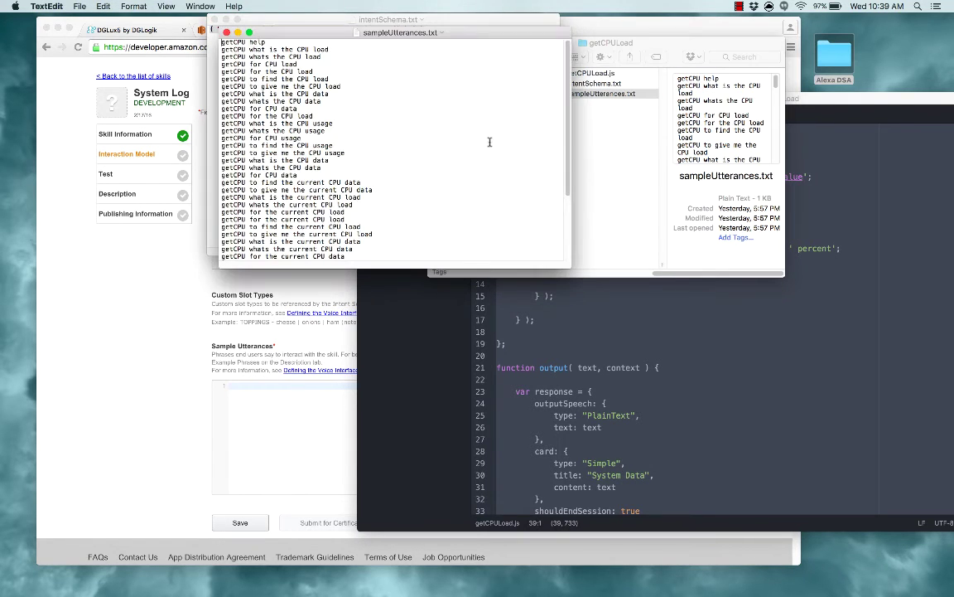
pyautogui.moveTo(566, 262); pyautogui.dragTo(761, 414)
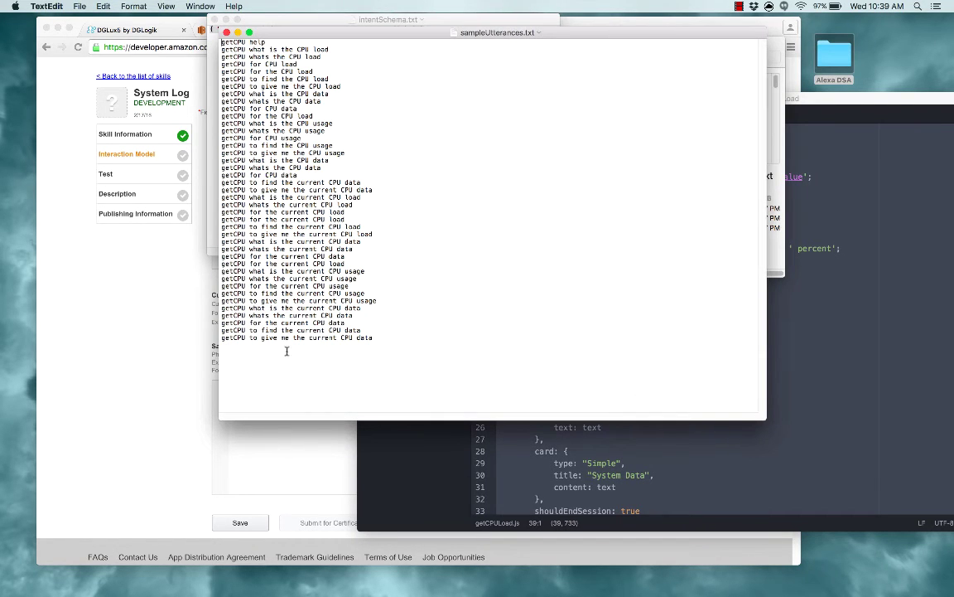
pyautogui.moveTo(221, 42); pyautogui.dragTo(377, 330)
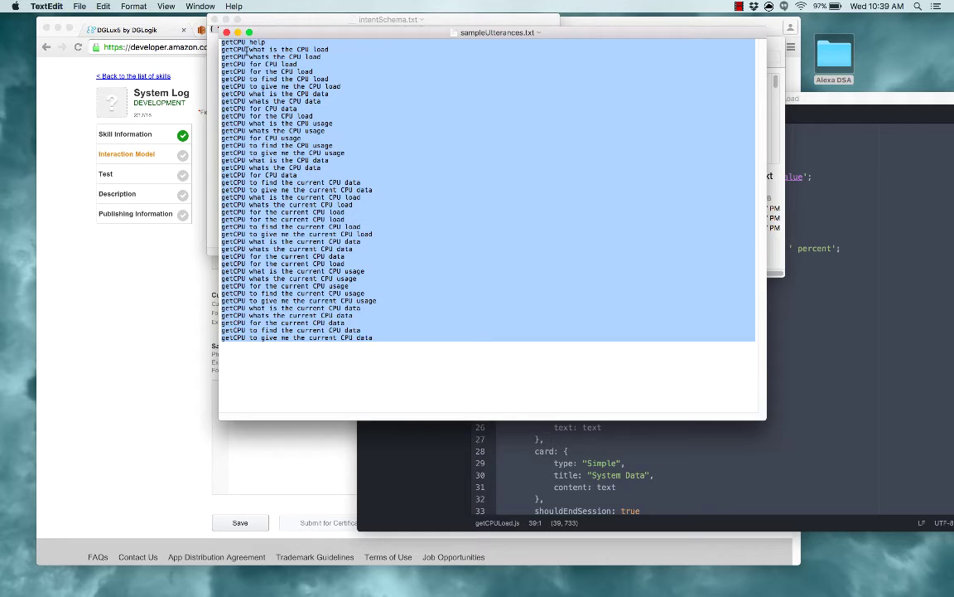
pyautogui.click(171, 242)
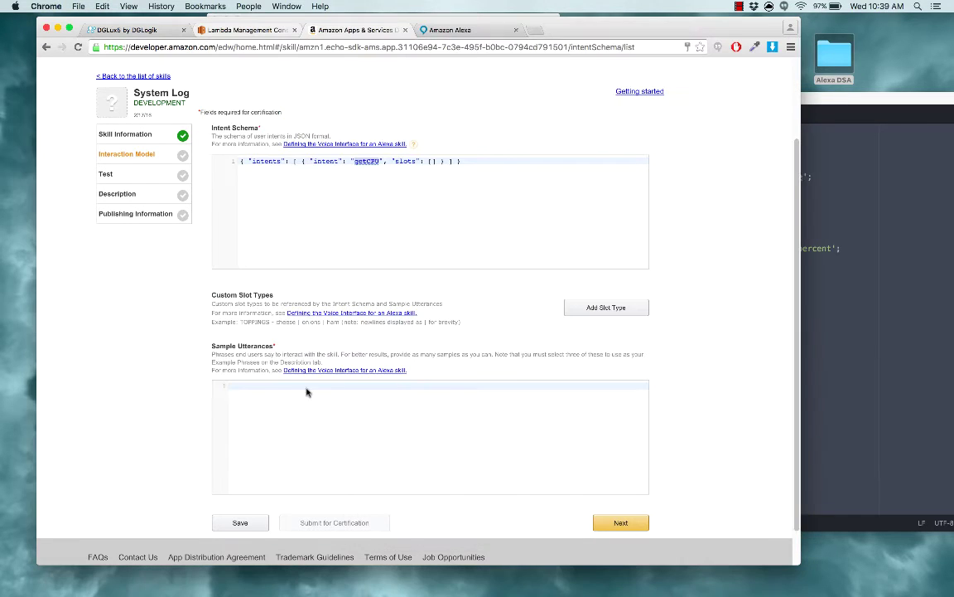
pyautogui.click(284, 408)
pyautogui.press('super+v')
pyautogui.scroll(-1, 298, 408)
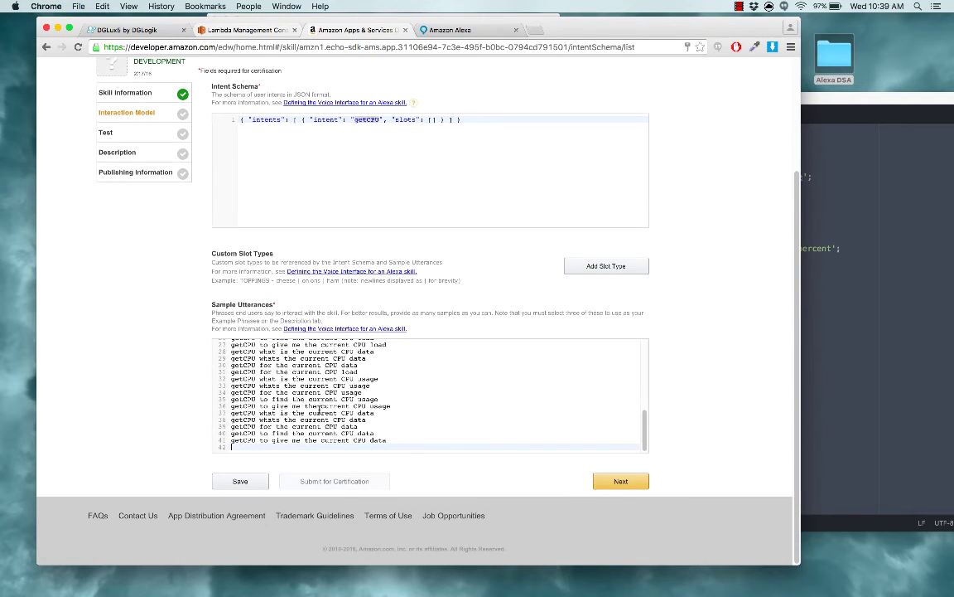
pyautogui.click(620, 483)
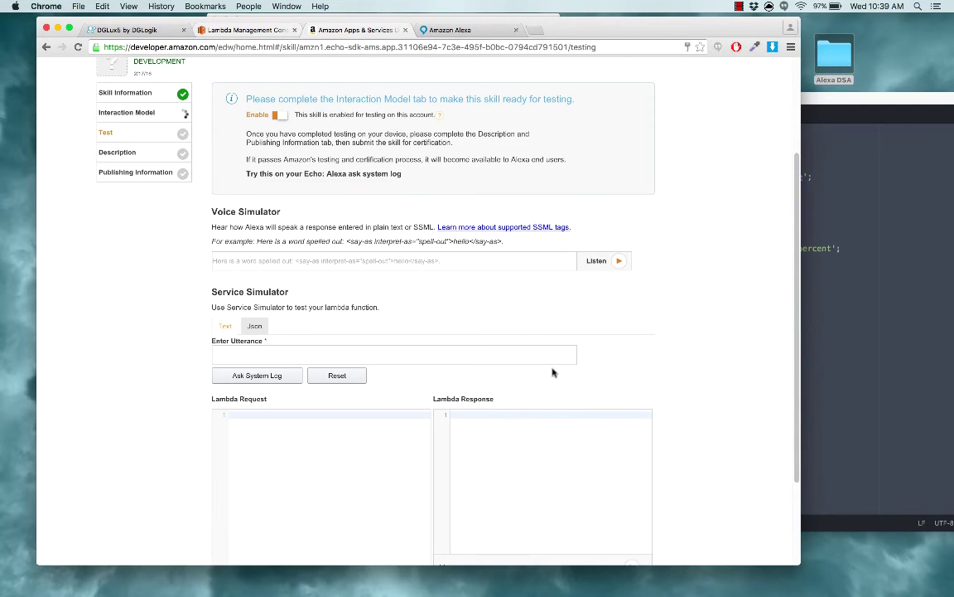
pyautogui.click(222, 31)
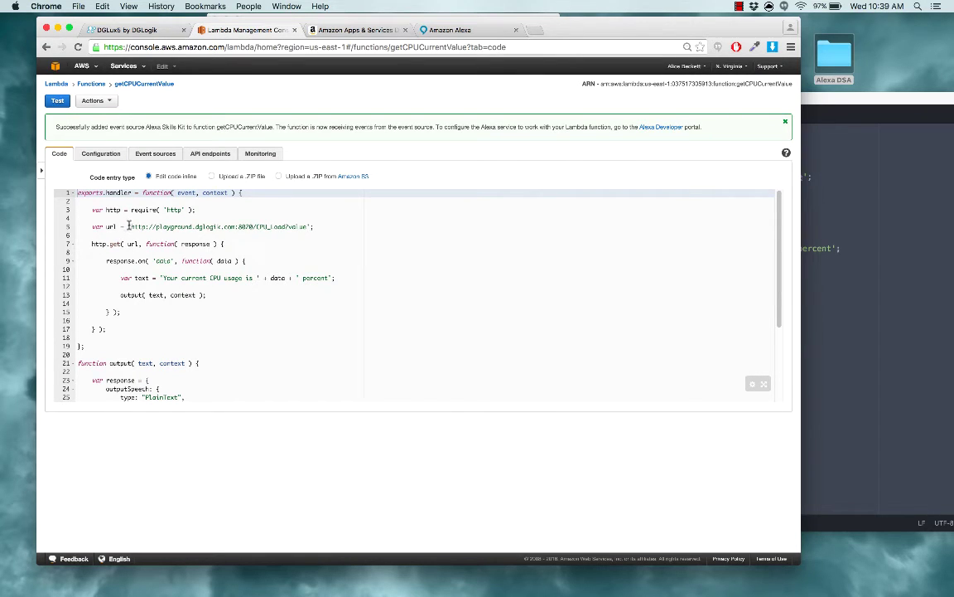
pyautogui.moveTo(129, 226); pyautogui.dragTo(303, 226)
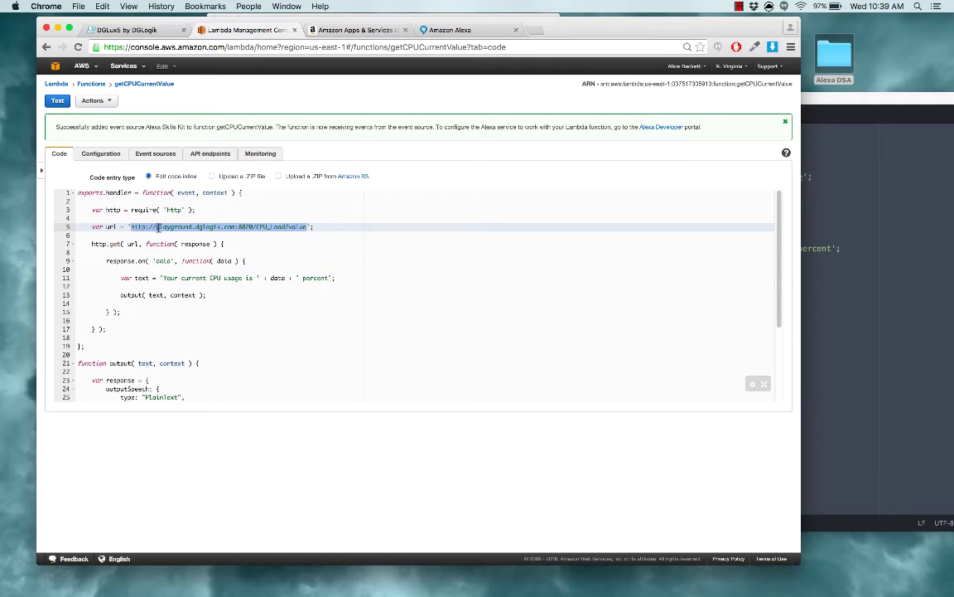
pyautogui.doubleClick(246, 226)
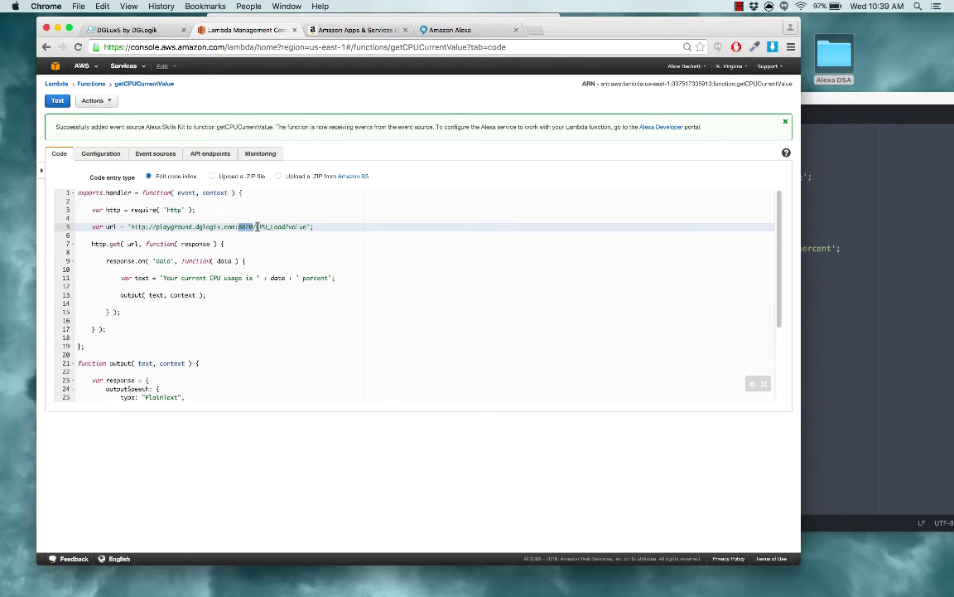
pyautogui.moveTo(257, 226); pyautogui.dragTo(306, 227)
pyautogui.click(180, 243)
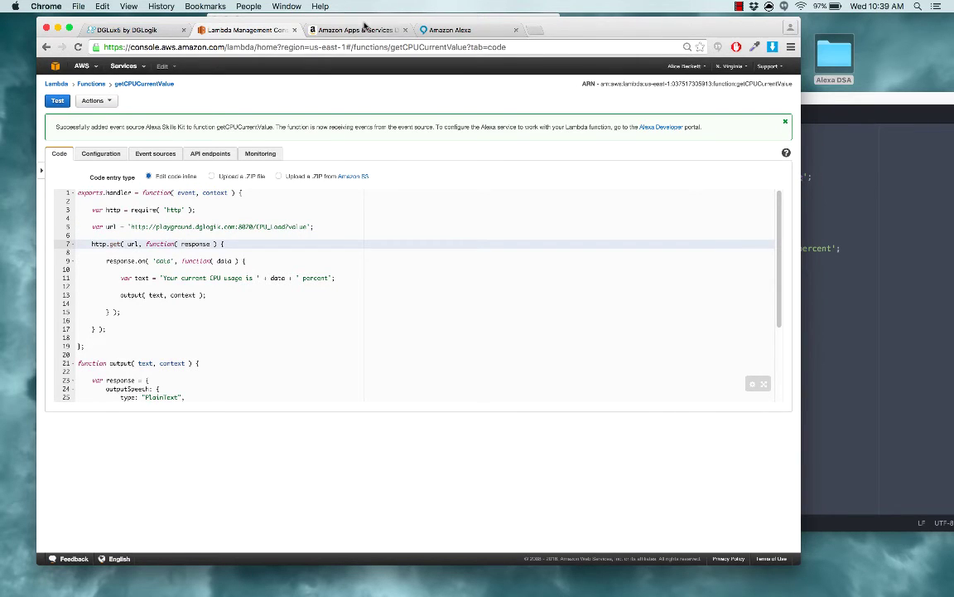
# Ask System Log 'help' in the Service Simulator, check the 0.9 percent reply, and copy the Lambda request JSON.
pyautogui.click(313, 28)
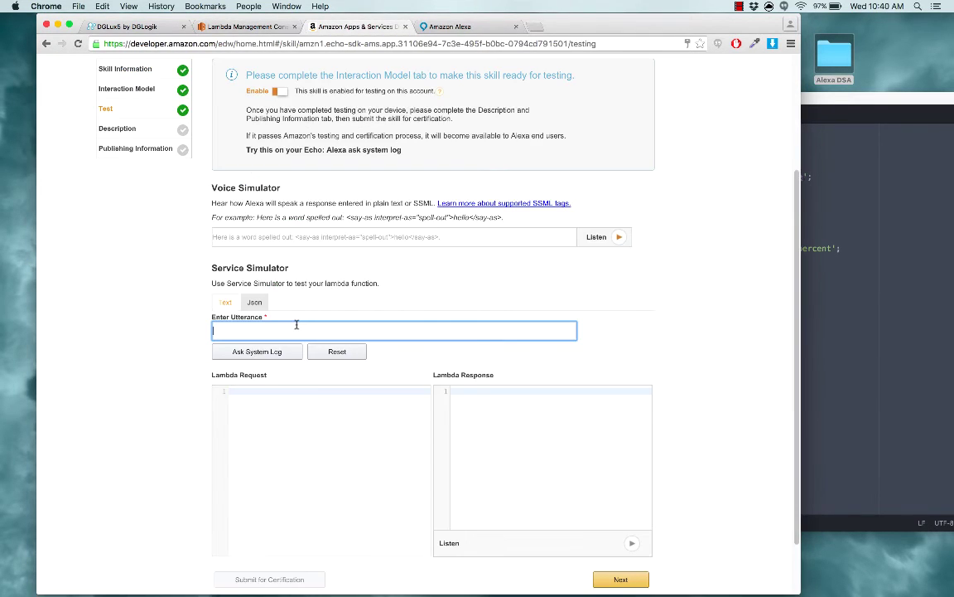
pyautogui.write('help')
pyautogui.click(258, 352)
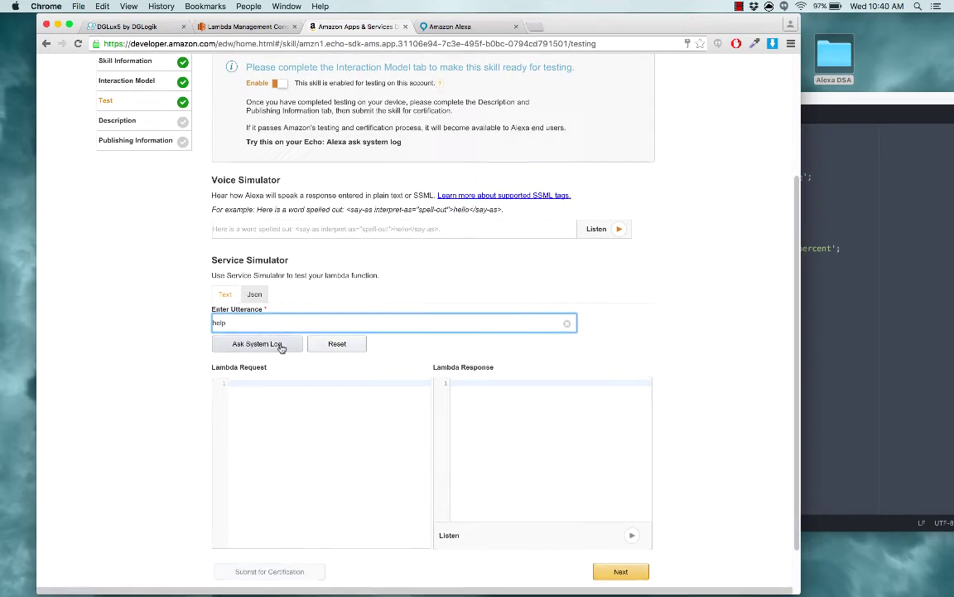
pyautogui.scroll(1, 492, 441)
pyautogui.scroll(-5, 573, 428)
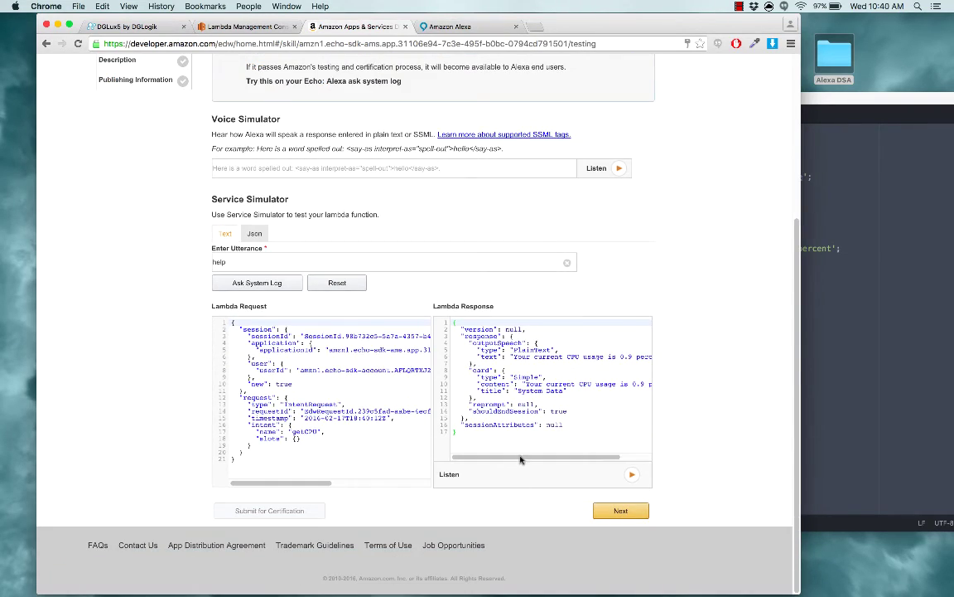
pyautogui.moveTo(560, 455); pyautogui.dragTo(590, 455)
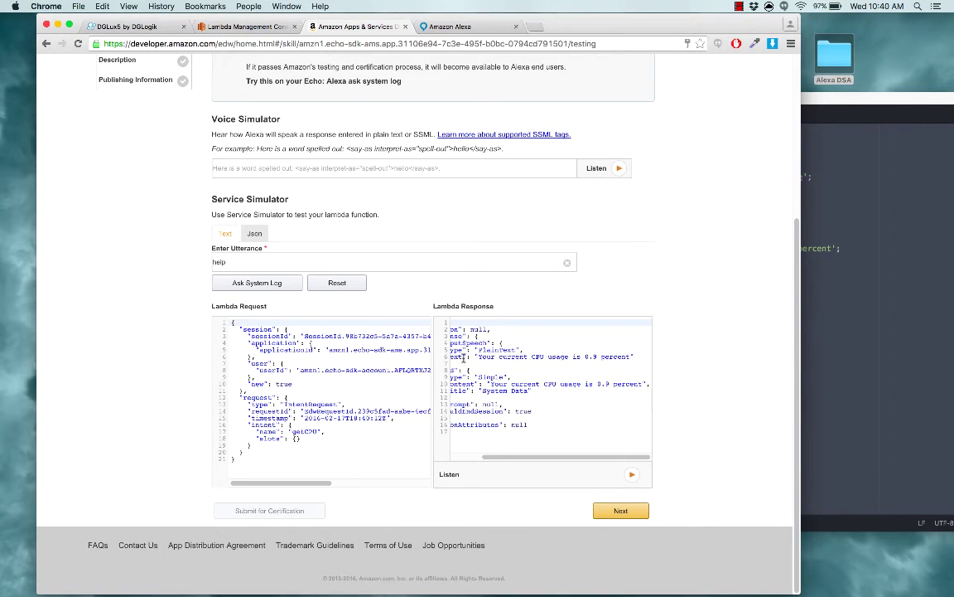
pyautogui.moveTo(478, 356); pyautogui.dragTo(630, 357)
pyautogui.click(629, 357)
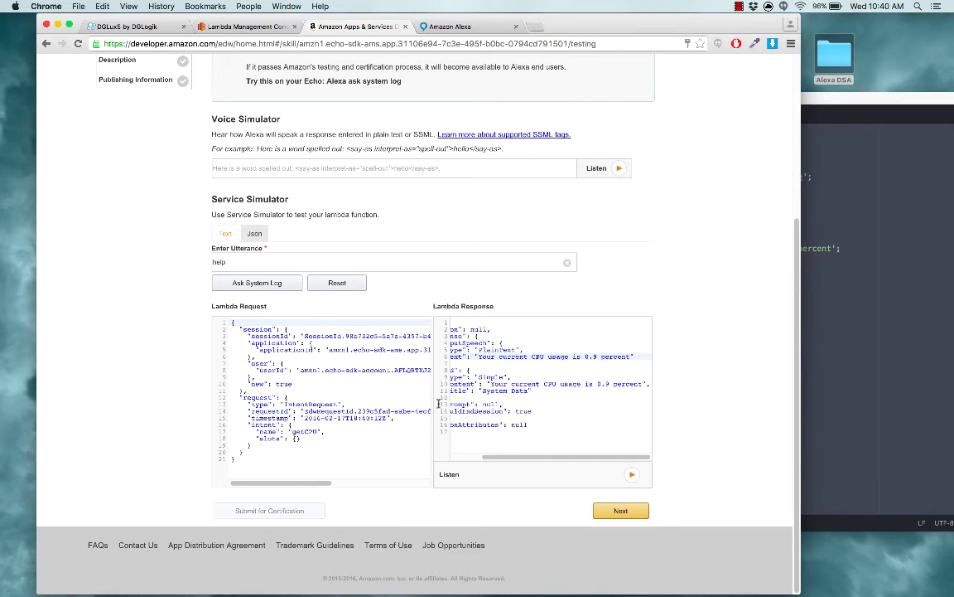
pyautogui.moveTo(248, 463); pyautogui.dragTo(248, 311)
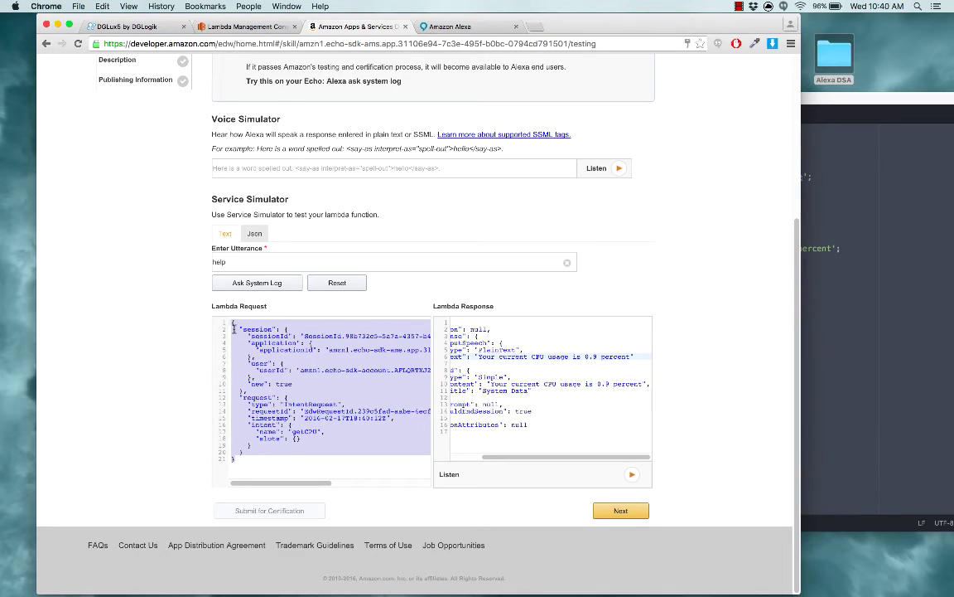
# Save the copied Alexa request as getCPUCurrentValue's test event and run it, confirming a 1 percent reply.
pyautogui.click(220, 25)
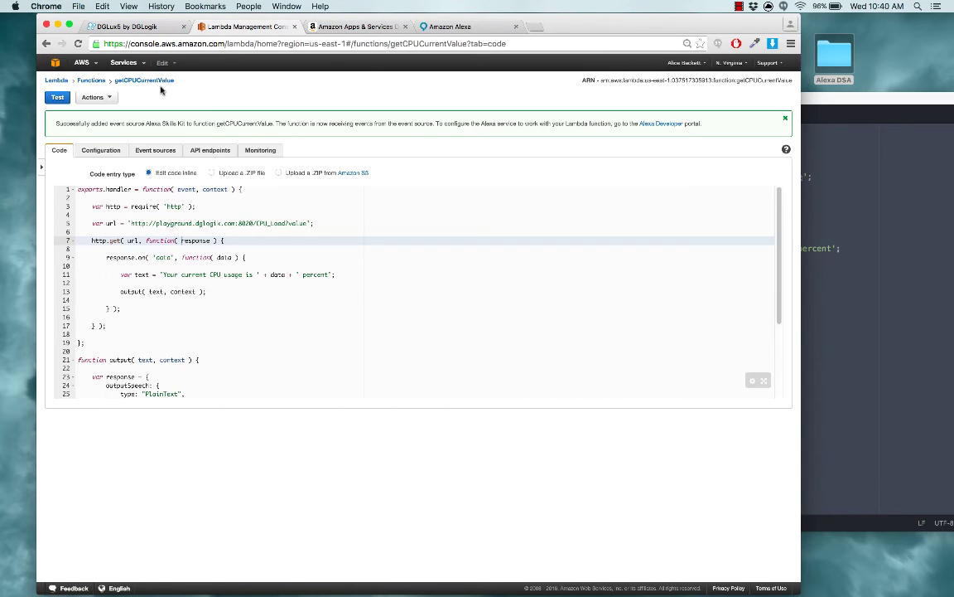
pyautogui.click(93, 97)
pyautogui.click(104, 111)
pyautogui.hotkey('ctrl', 'a')
pyautogui.hotkey('ctrl', 'v')
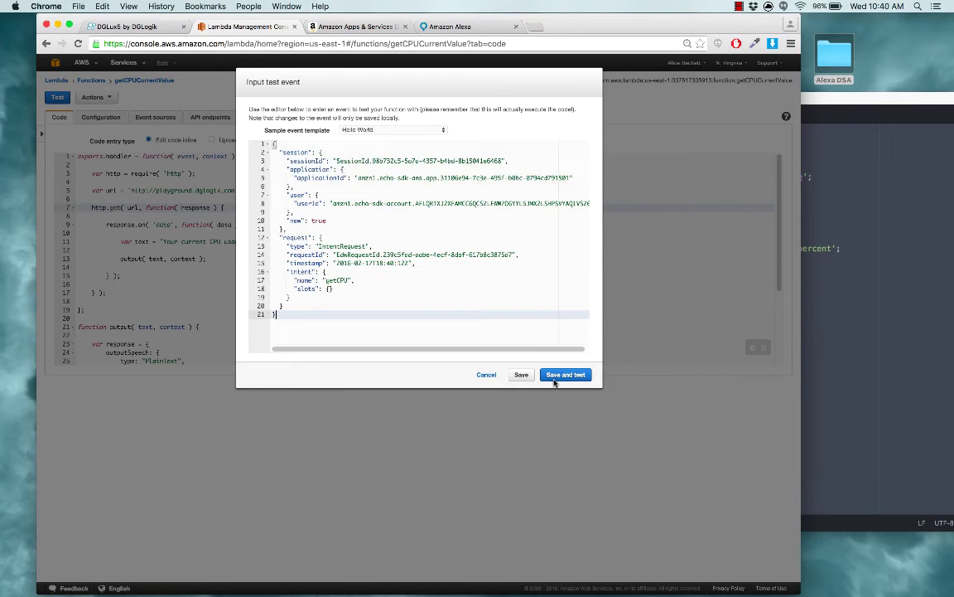
pyautogui.click(563, 377)
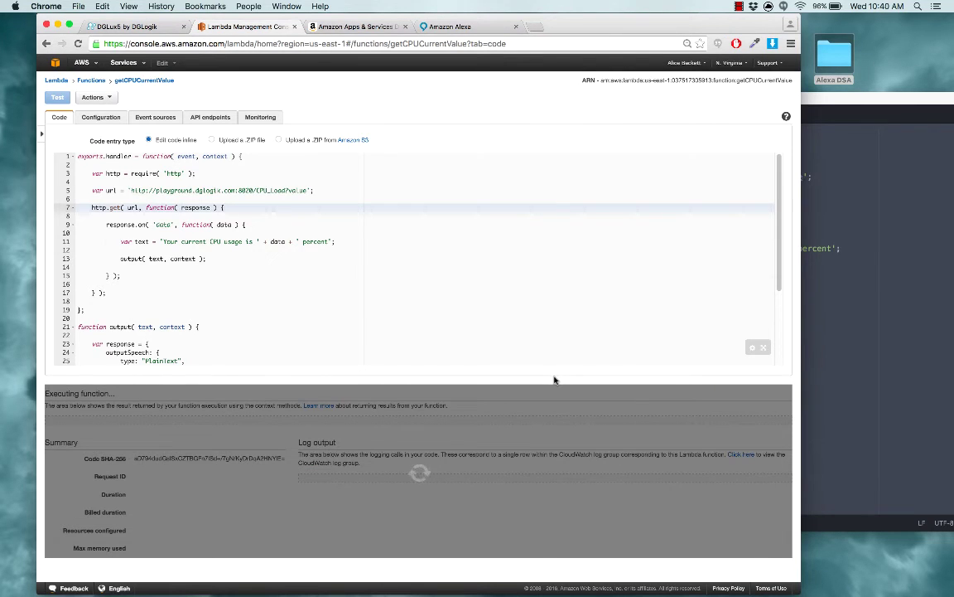
pyautogui.scroll(-1, 355, 463)
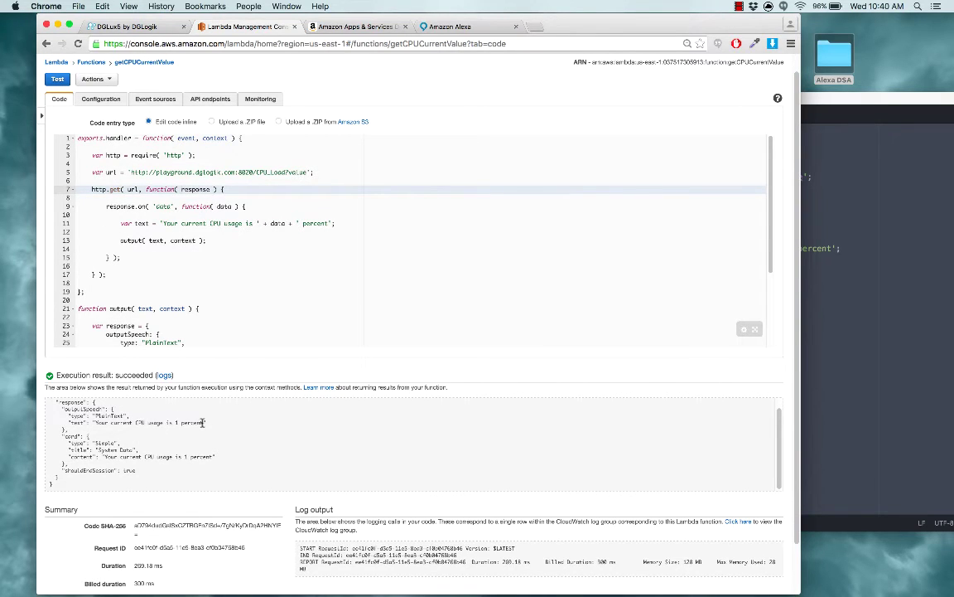
pyautogui.moveTo(203, 422); pyautogui.dragTo(98, 423)
pyautogui.click(106, 388)
# Show the System Log skill's invocation name on its Skill Information page.
pyautogui.click(357, 26)
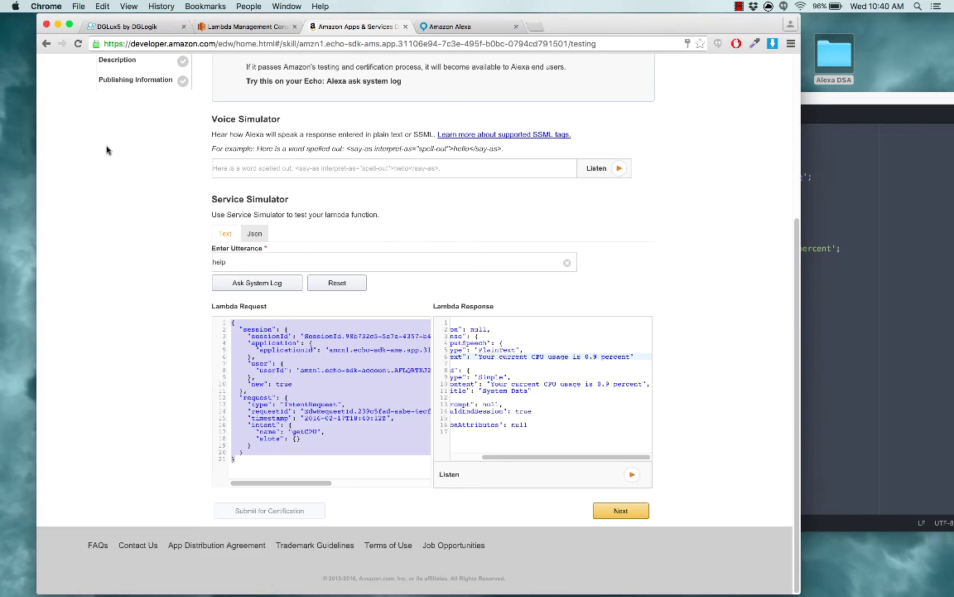
pyautogui.scroll(5, 92, 162)
pyautogui.click(131, 239)
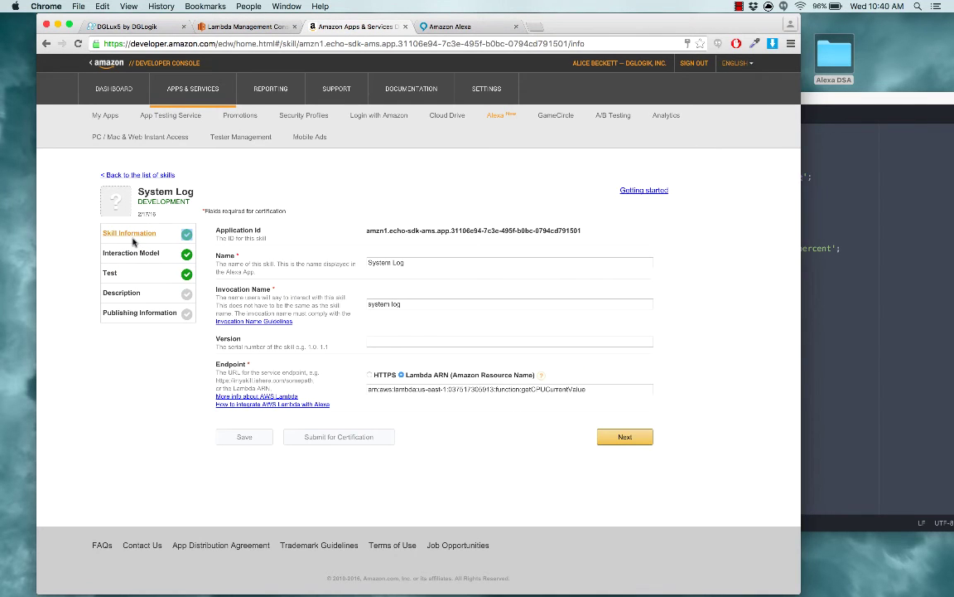
pyautogui.click(422, 306)
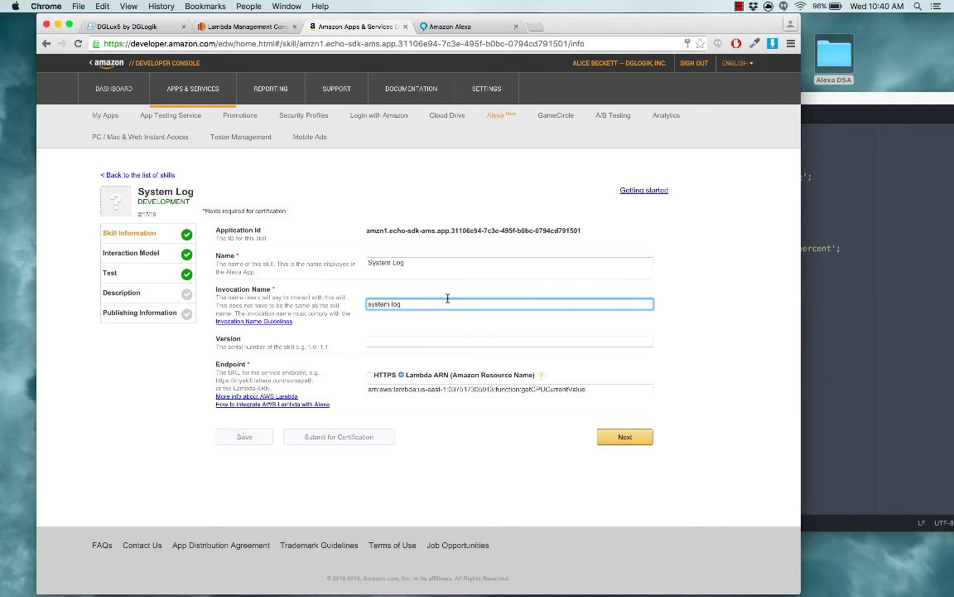
# Review the skill's sample utterances in the Interaction Model, highlighting the fourth one.
pyautogui.click(132, 252)
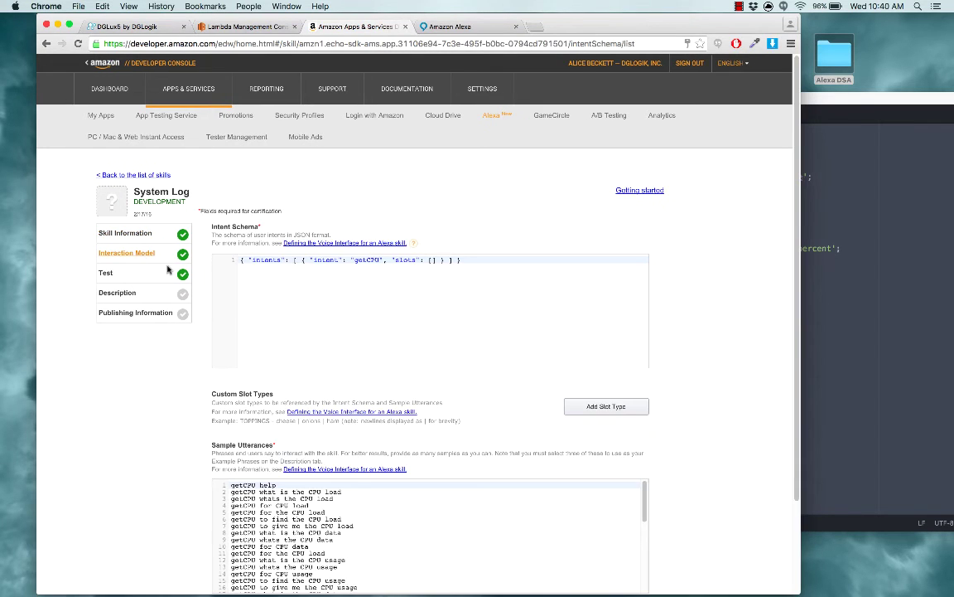
pyautogui.scroll(-2, 374, 386)
pyautogui.scroll(2, 374, 385)
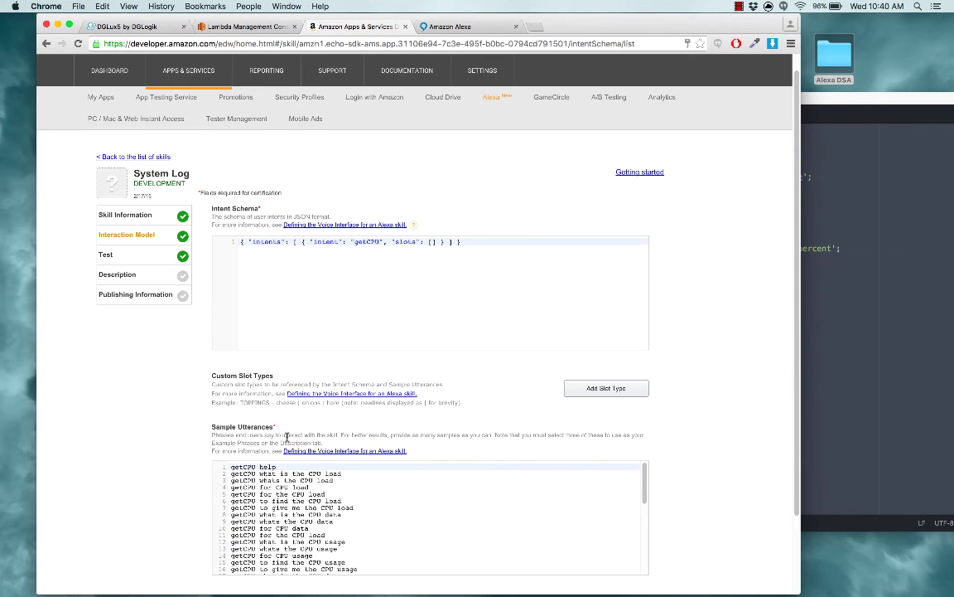
pyautogui.click(319, 487)
pyautogui.moveTo(319, 488); pyautogui.dragTo(230, 488)
pyautogui.scroll(-1, 769, 445)
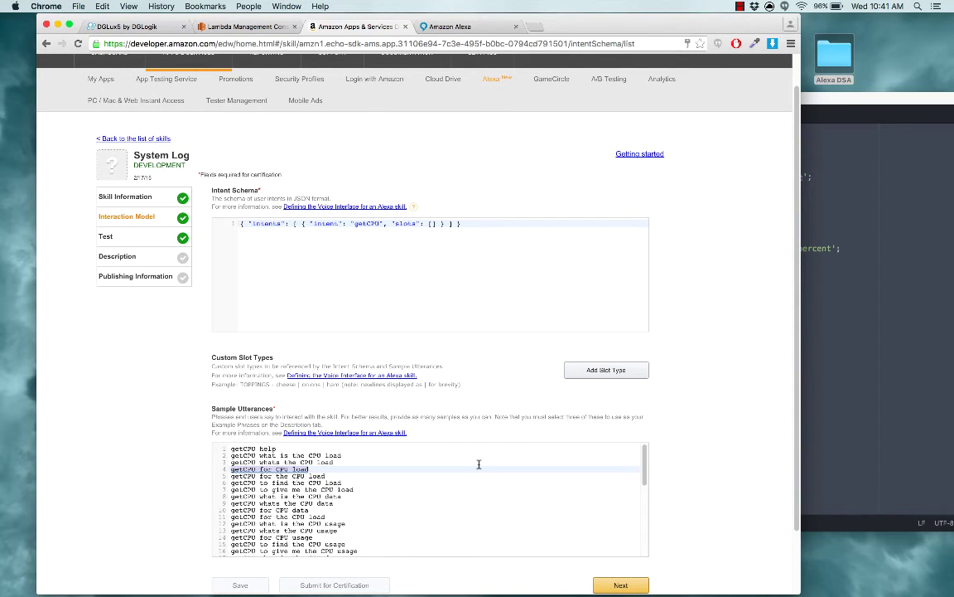
pyautogui.click(445, 29)
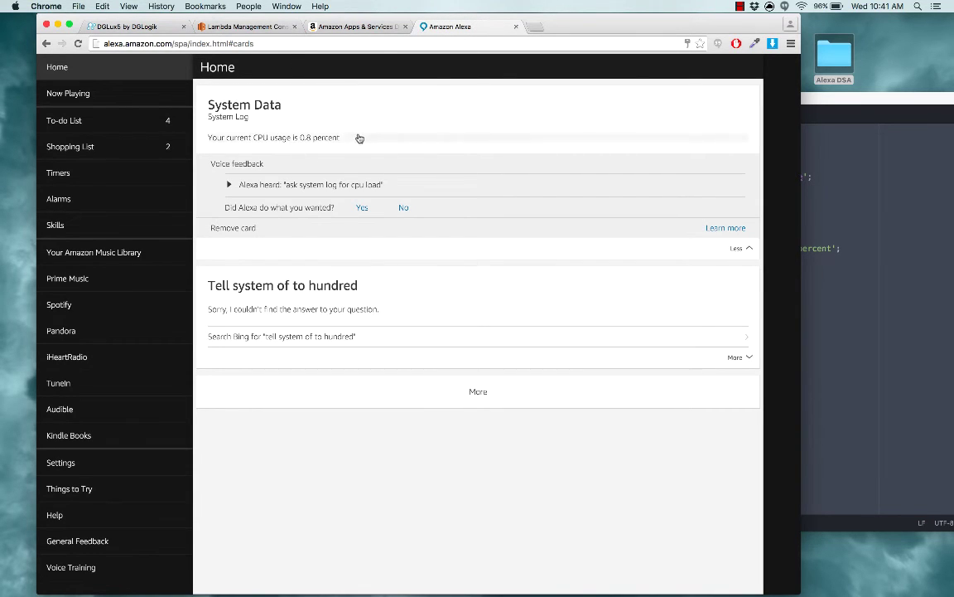
# Select the 0.8 percent CPU usage reply, then go back to the getCPUCurrentValue Lambda function.
pyautogui.moveTo(358, 141); pyautogui.dragTo(200, 140)
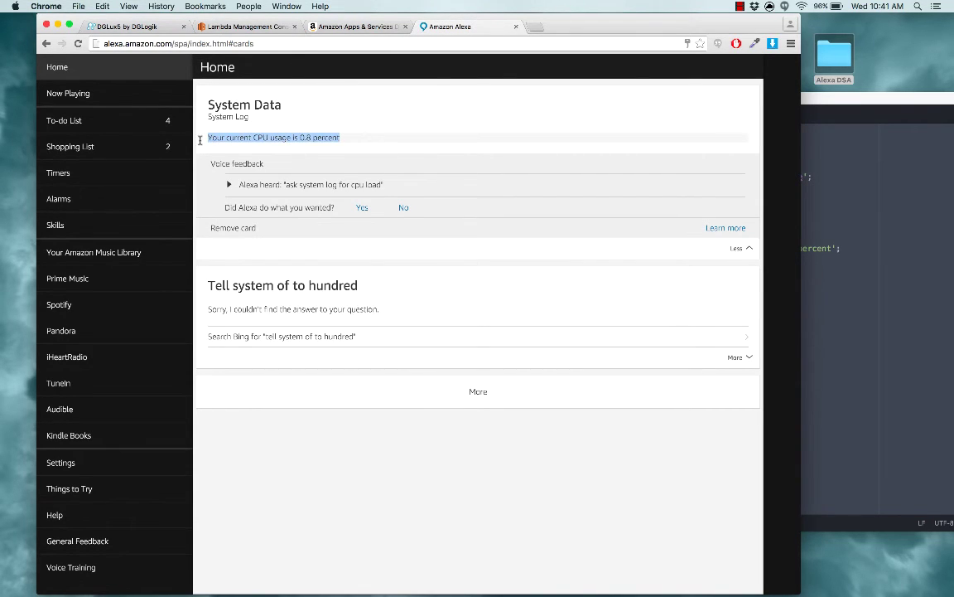
pyautogui.click(259, 27)
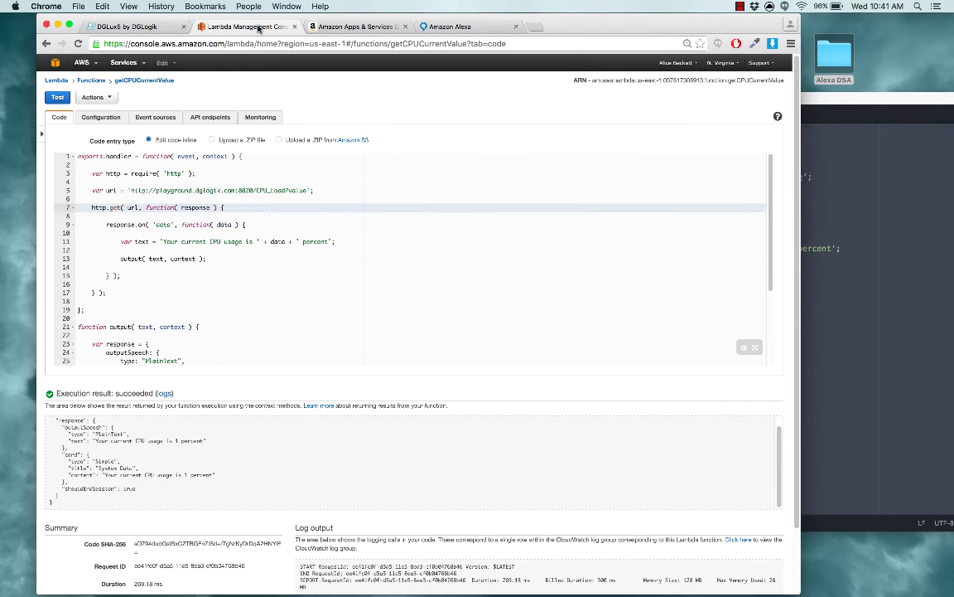
# Start a new Lambda function without a blueprint and name it postSystemPreference.
pyautogui.click(92, 80)
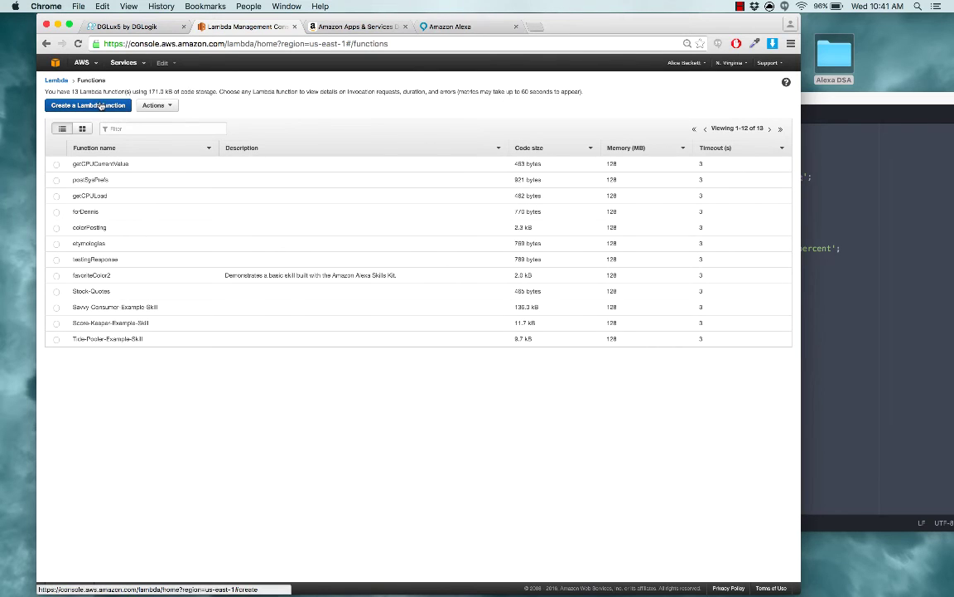
pyautogui.click(100, 106)
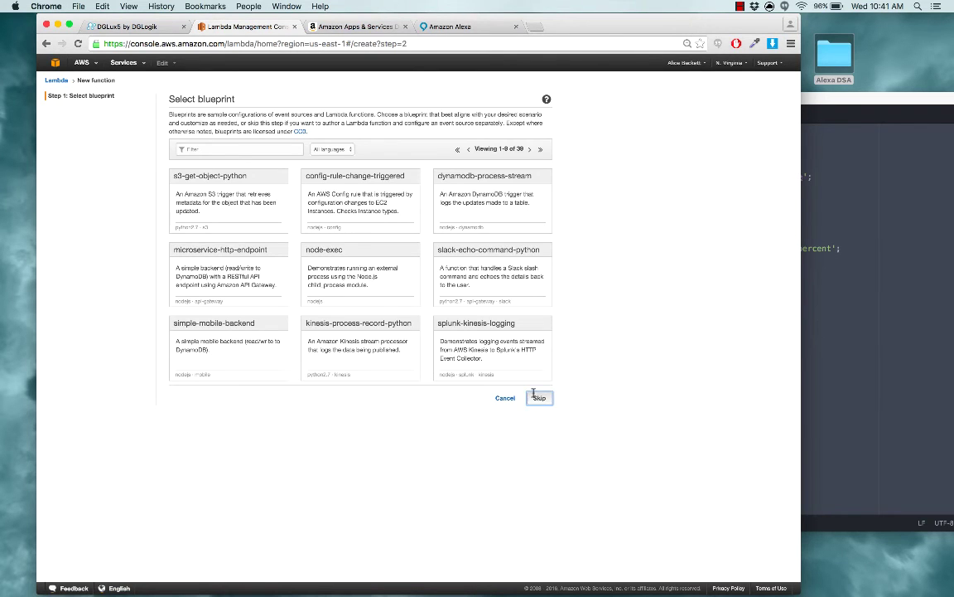
pyautogui.click(540, 397)
pyautogui.click(305, 130)
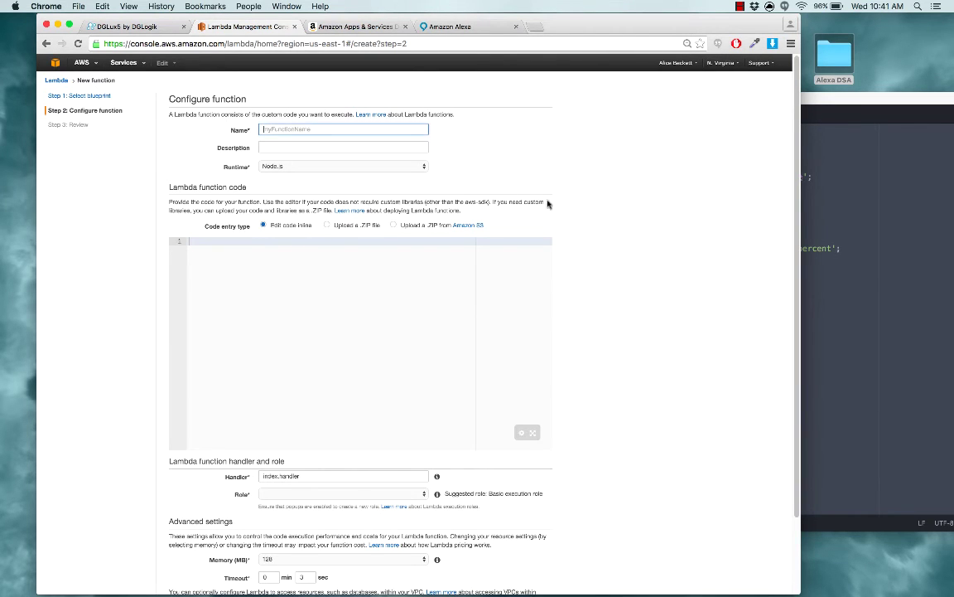
pyautogui.write('postSystemPreference')
# Open postSysPrefs.js from the Alexa DSA folder in Atom.
pyautogui.doubleClick(844, 56)
pyautogui.click(701, 97)
pyautogui.click(719, 95)
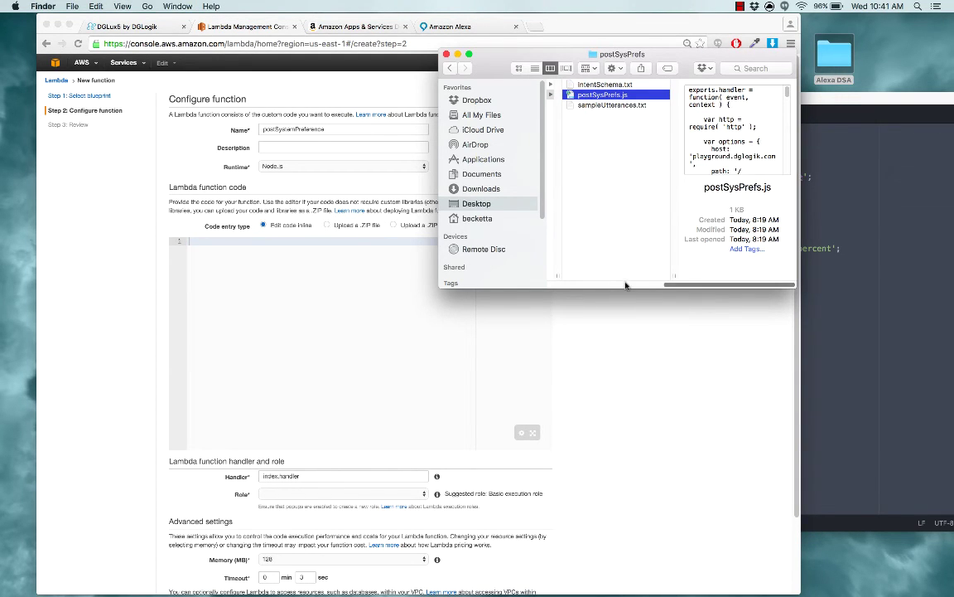
pyautogui.rightClick(642, 96)
pyautogui.moveTo(671, 110)
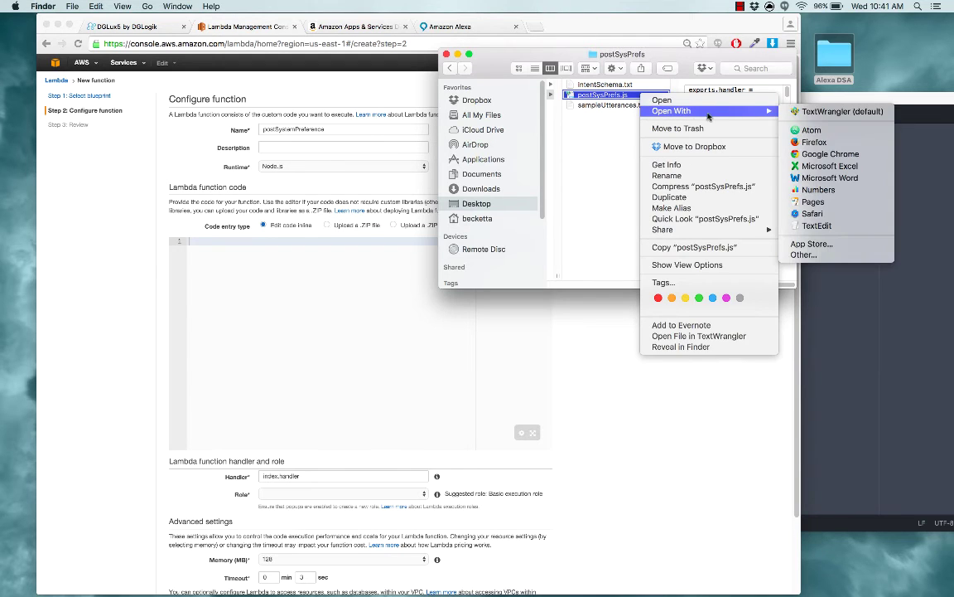
pyautogui.click(812, 71)
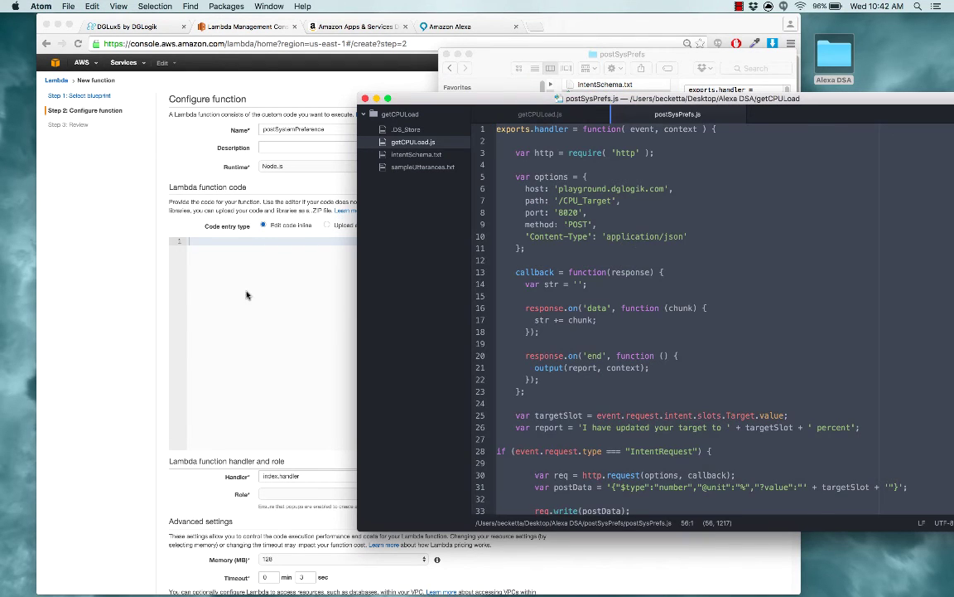
# Paste the handler code, assign the lambda_basic_execution role, and create the function.
pyautogui.click(224, 266)
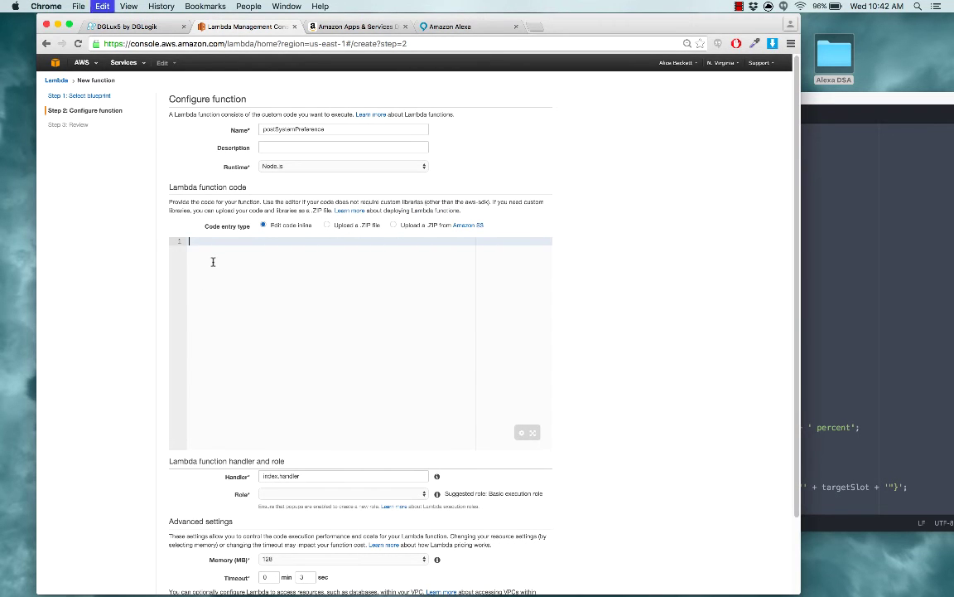
pyautogui.press('super+v')
pyautogui.scroll(-5, 385, 286)
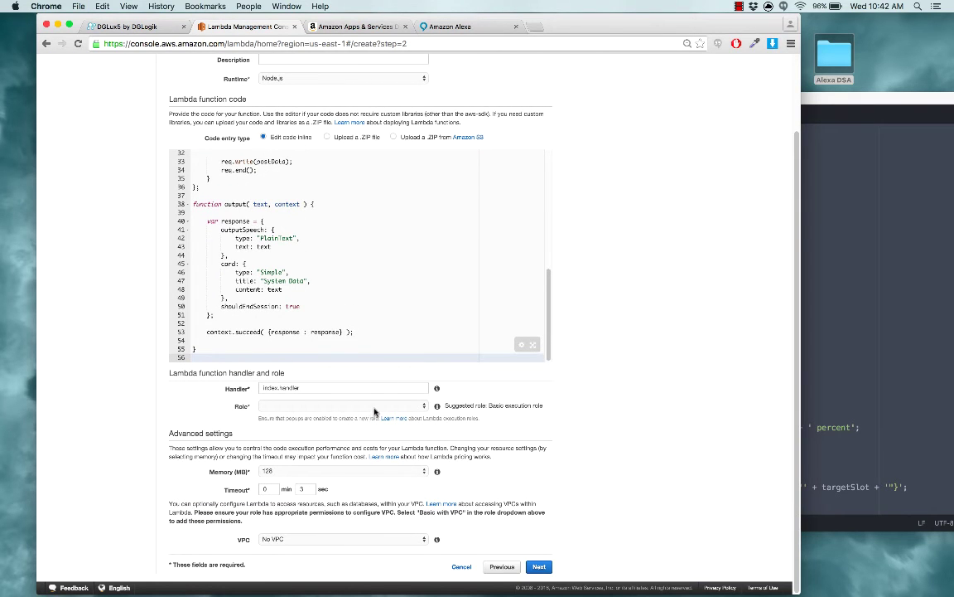
pyautogui.click(344, 405)
pyautogui.click(312, 492)
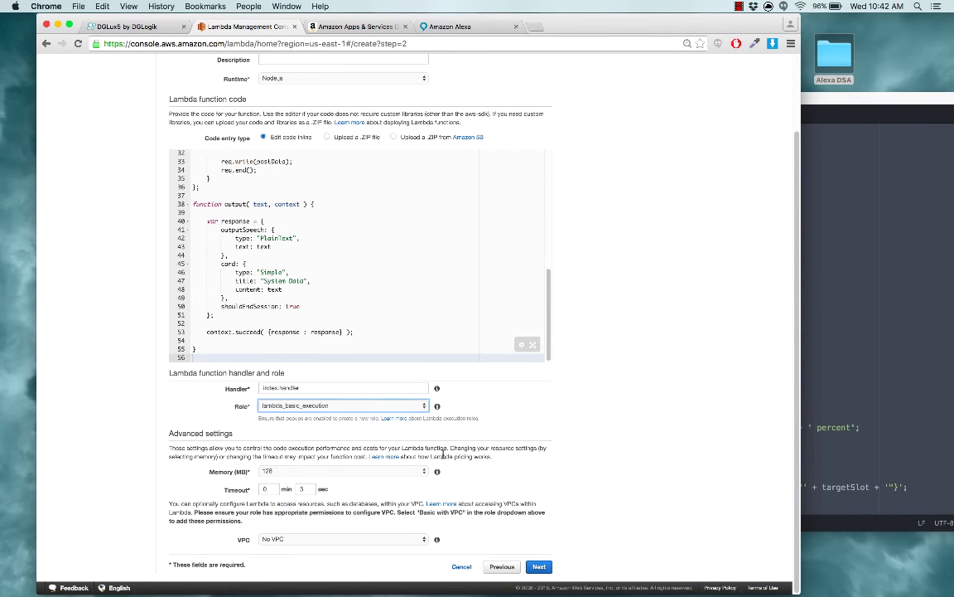
pyautogui.click(541, 565)
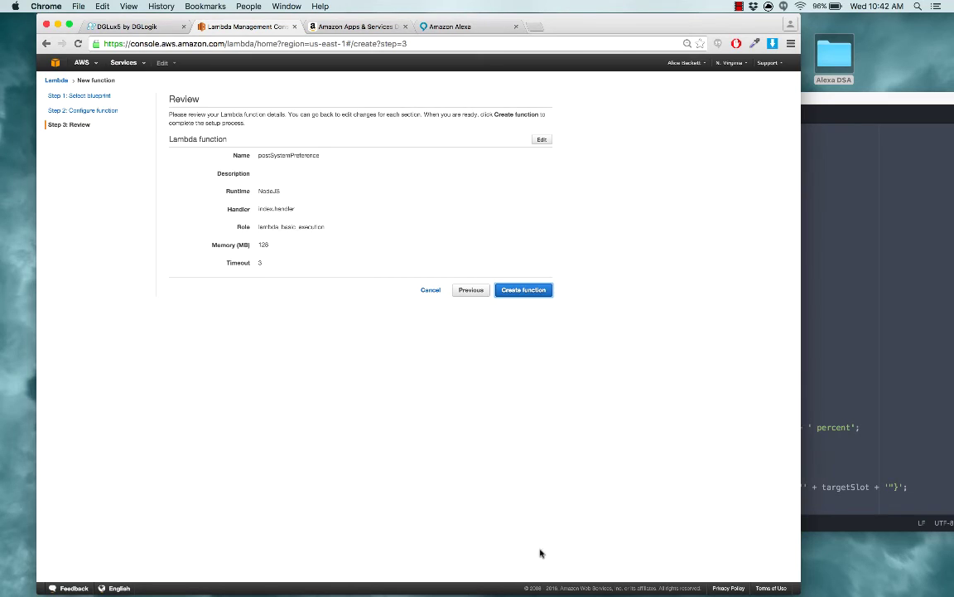
pyautogui.click(523, 292)
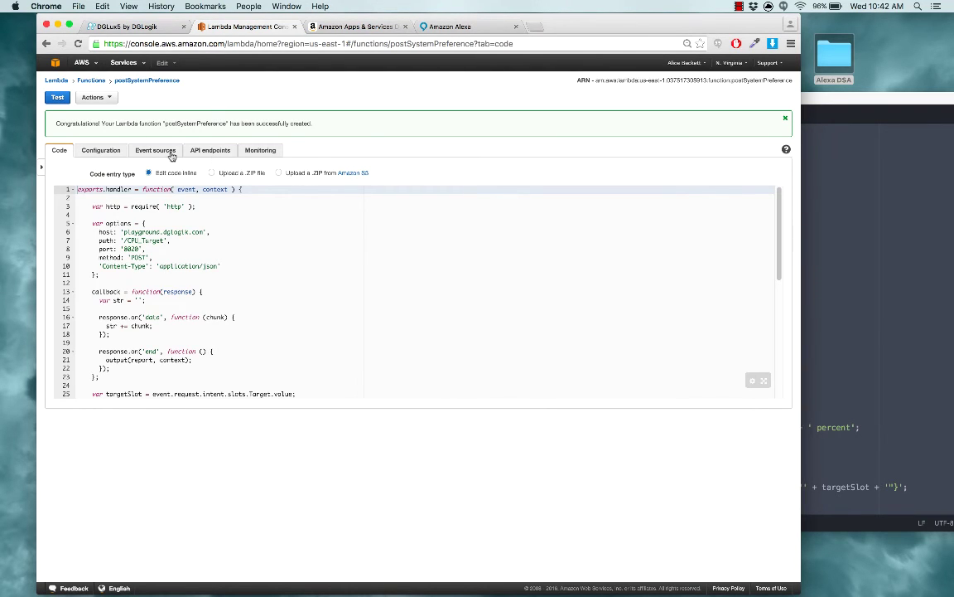
# Add an Alexa Skills Kit event source, then select the function's ARN on the code page.
pyautogui.click(155, 150)
pyautogui.click(91, 183)
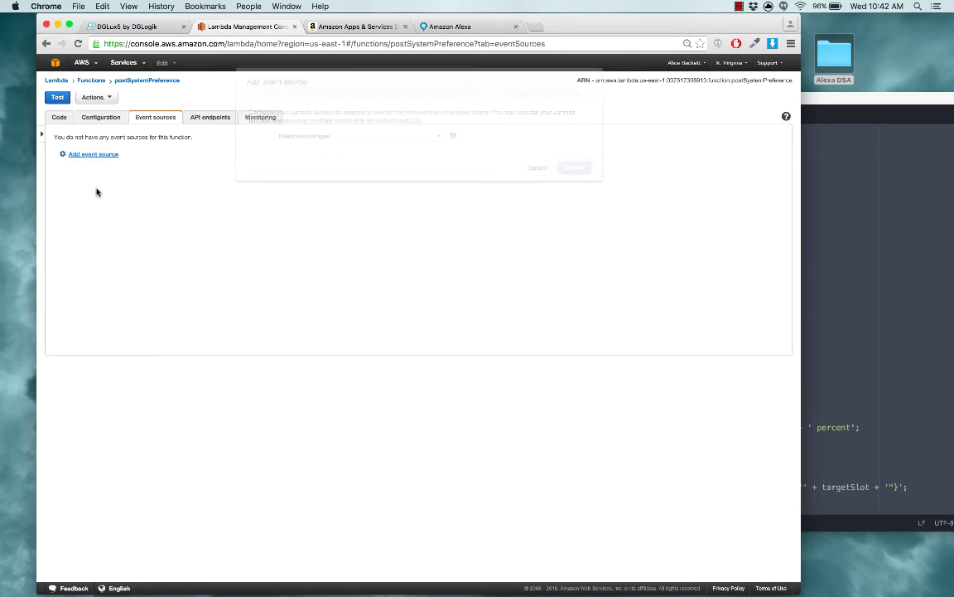
pyautogui.click(390, 135)
pyautogui.click(402, 175)
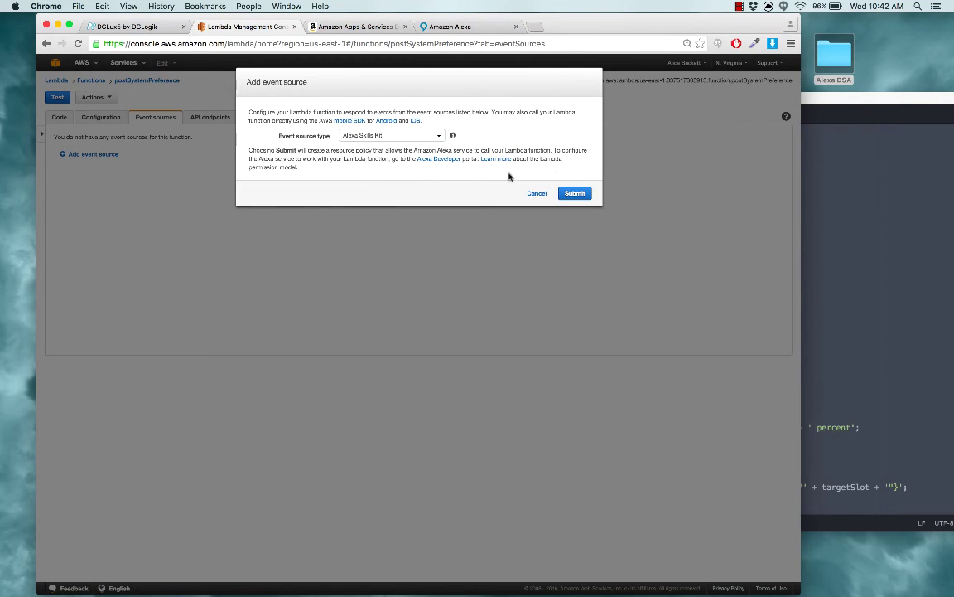
pyautogui.click(573, 193)
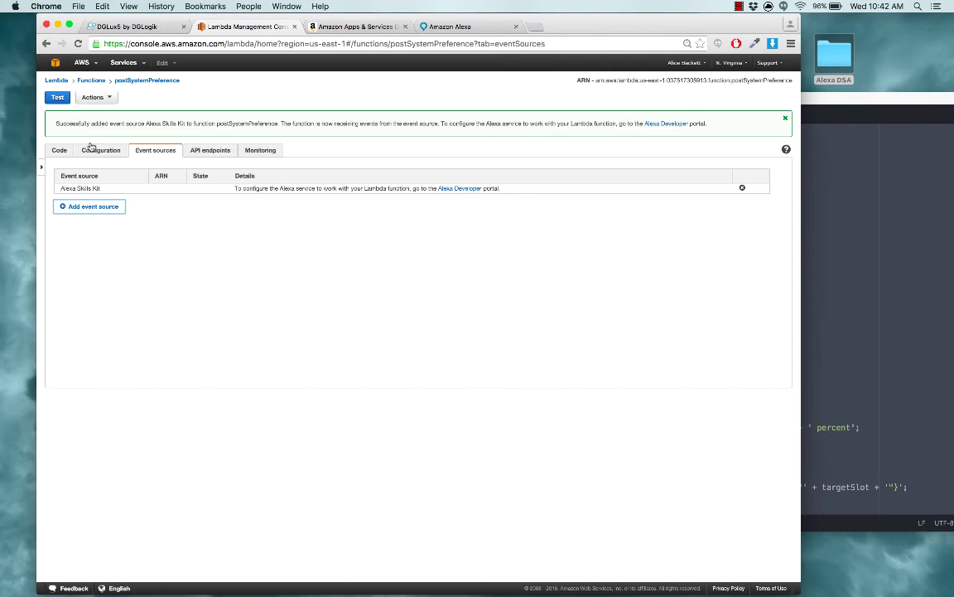
pyautogui.click(57, 150)
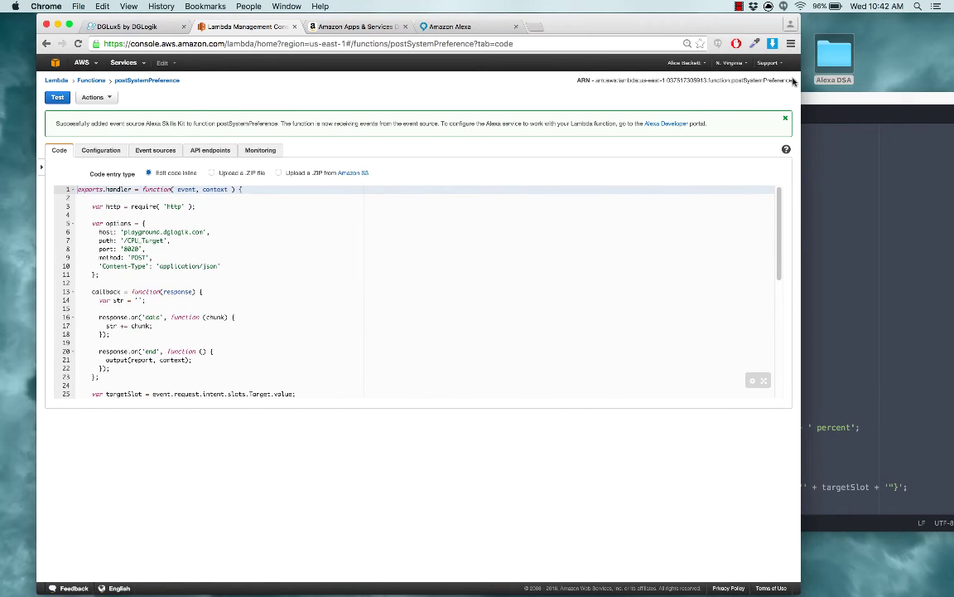
pyautogui.moveTo(793, 80); pyautogui.dragTo(535, 74)
pyautogui.press('super+c')
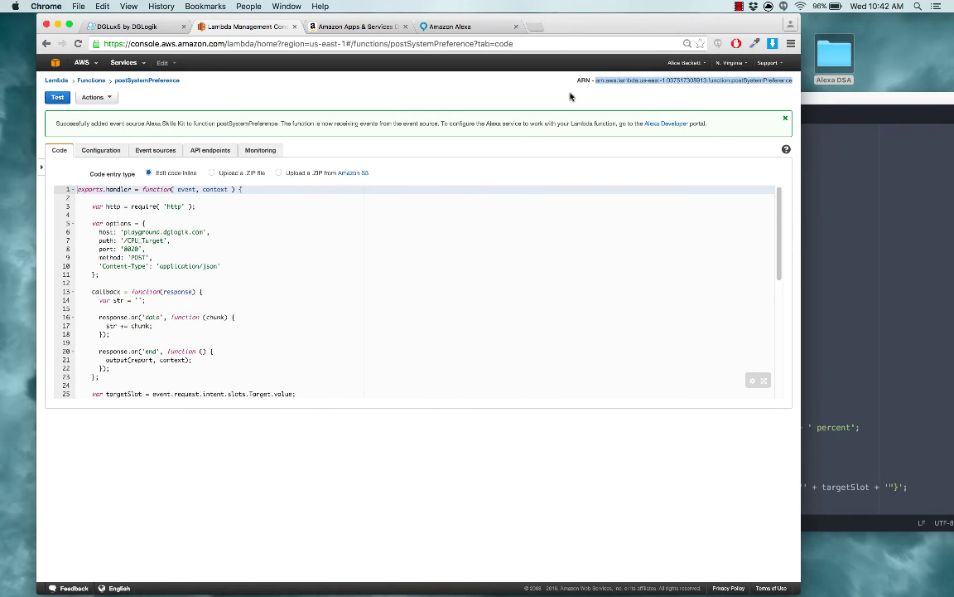
# Start a new skill named System Preferences with invocation name system preferences.
pyautogui.click(349, 29)
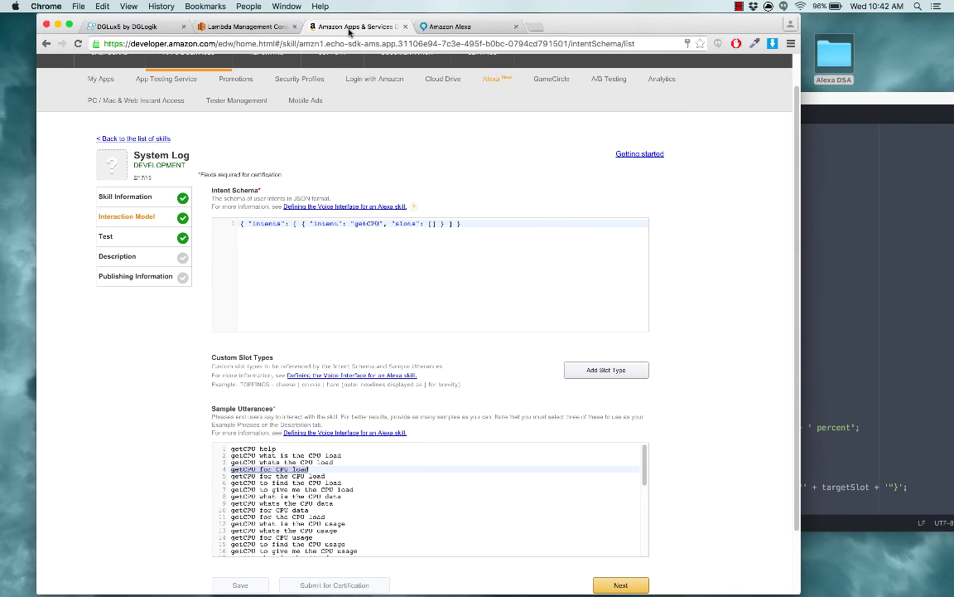
pyautogui.click(132, 138)
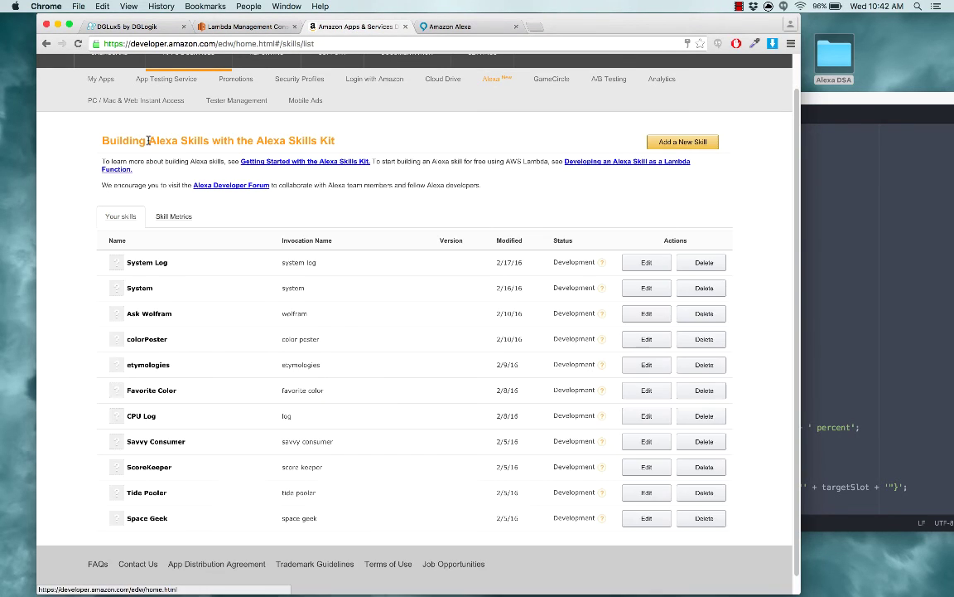
pyautogui.click(681, 143)
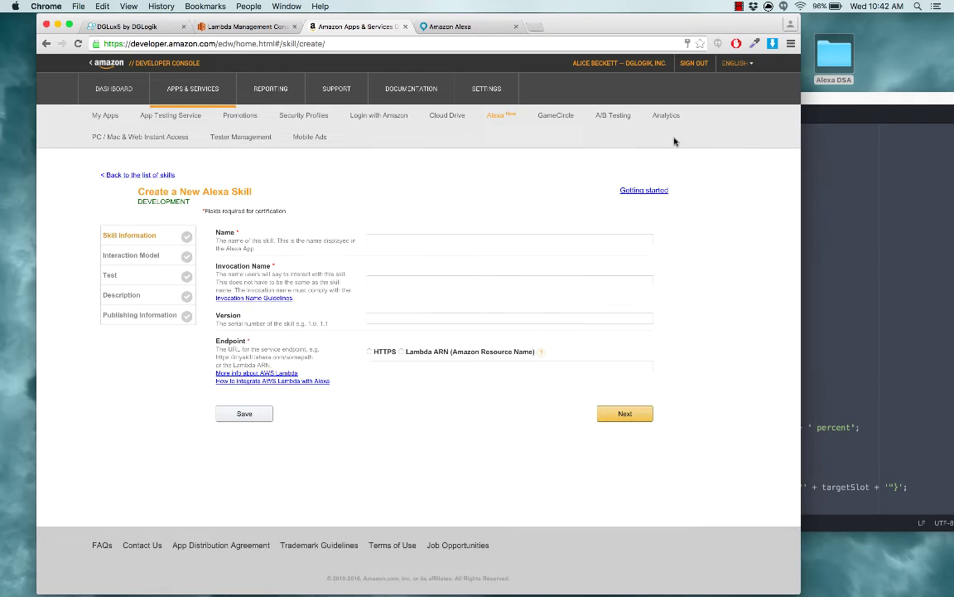
pyautogui.click(404, 239)
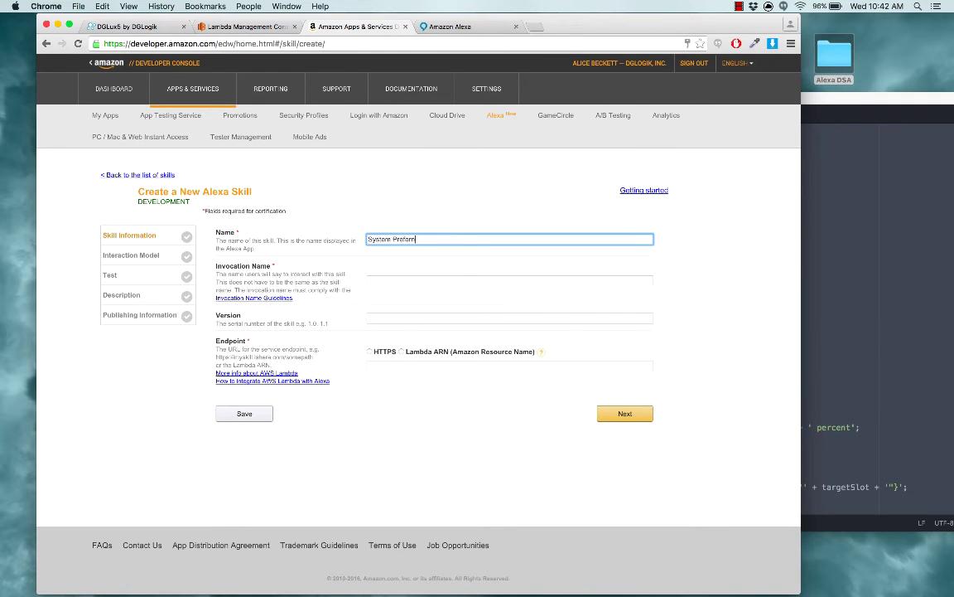
pyautogui.press('Tab')
pyautogui.press('Tab')
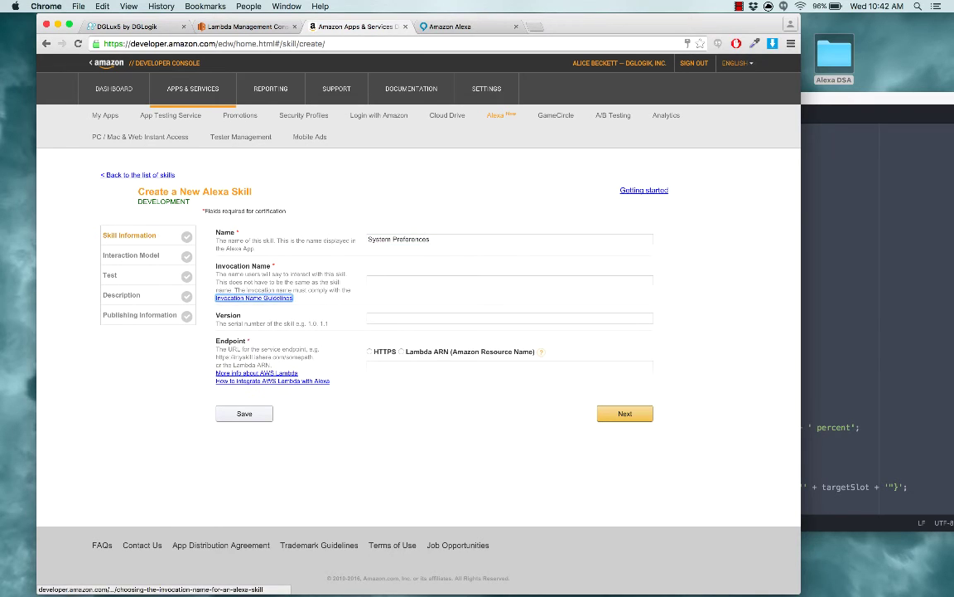
pyautogui.write('system preferences')
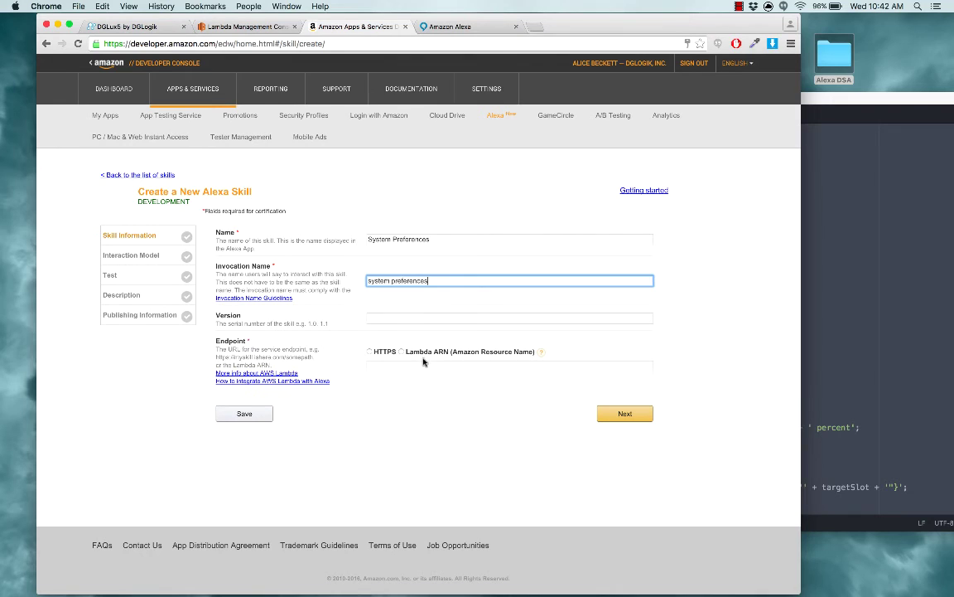
# Paste the postSystemPreference ARN as a Lambda ARN endpoint and continue.
pyautogui.click(424, 364)
pyautogui.press('super+v')
pyautogui.click(401, 351)
pyautogui.click(636, 414)
# Open intentSchema.txt from Alexa DSA > postSysPrefs in TextEdit and select all its JSON.
pyautogui.click(808, 269)
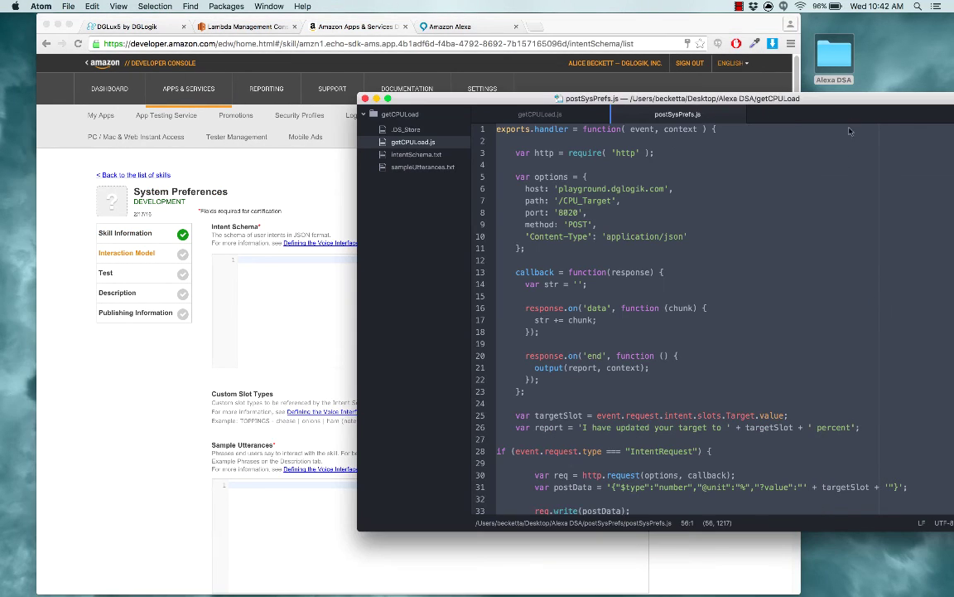
pyautogui.doubleClick(834, 55)
pyautogui.click(688, 83)
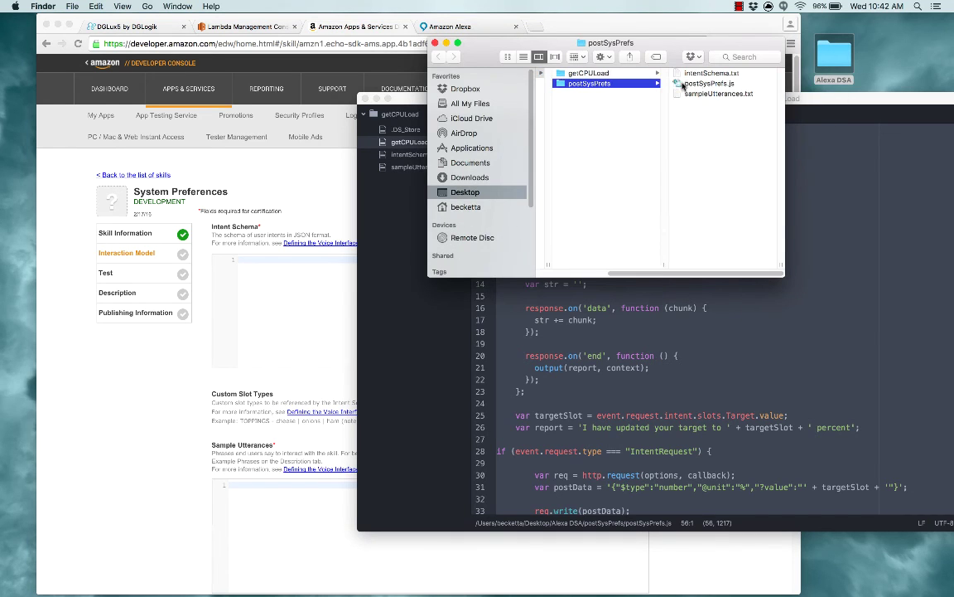
pyautogui.click(707, 74)
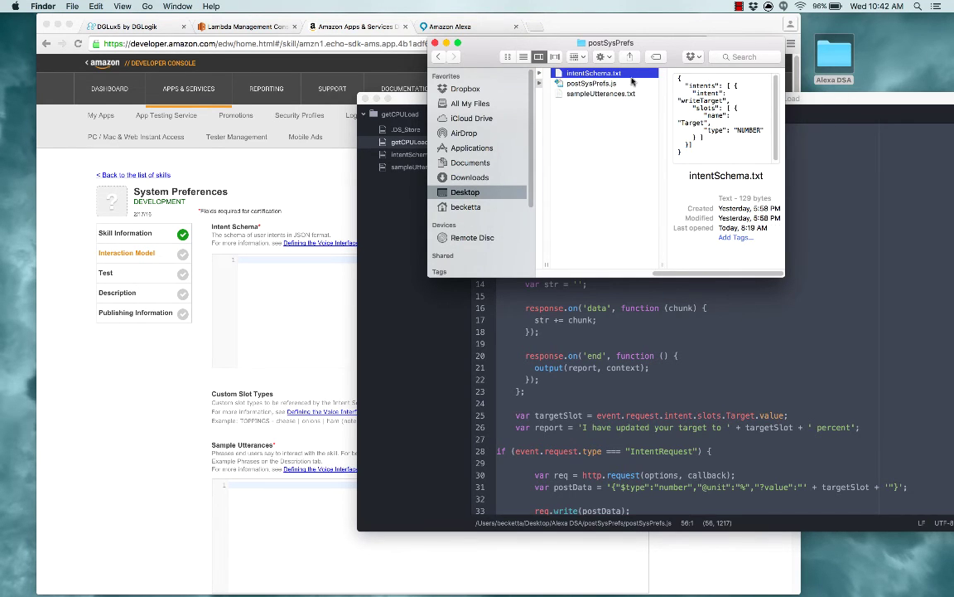
pyautogui.click(604, 84)
pyautogui.click(610, 75)
pyautogui.doubleClick(610, 75)
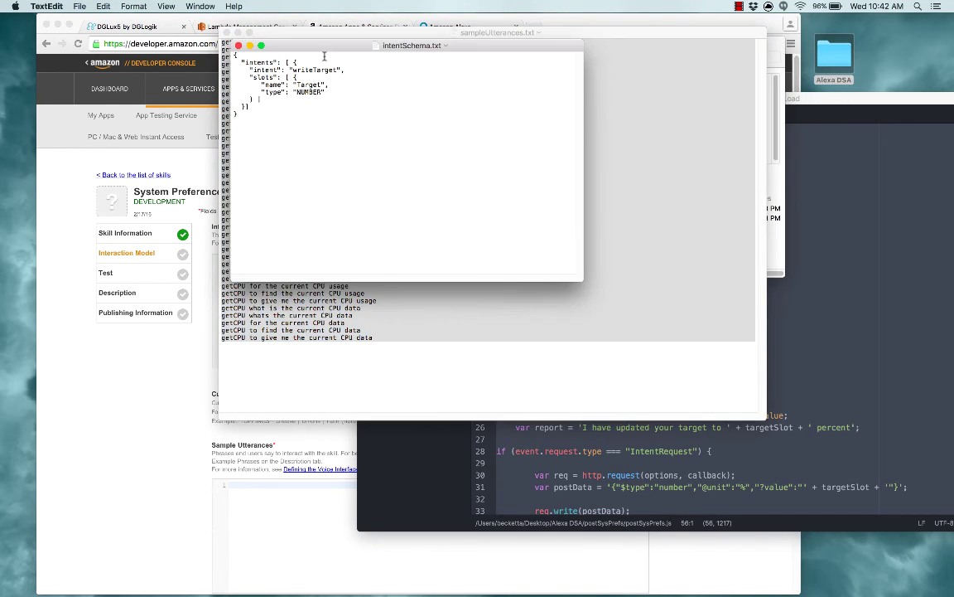
pyautogui.moveTo(237, 114); pyautogui.dragTo(221, 53)
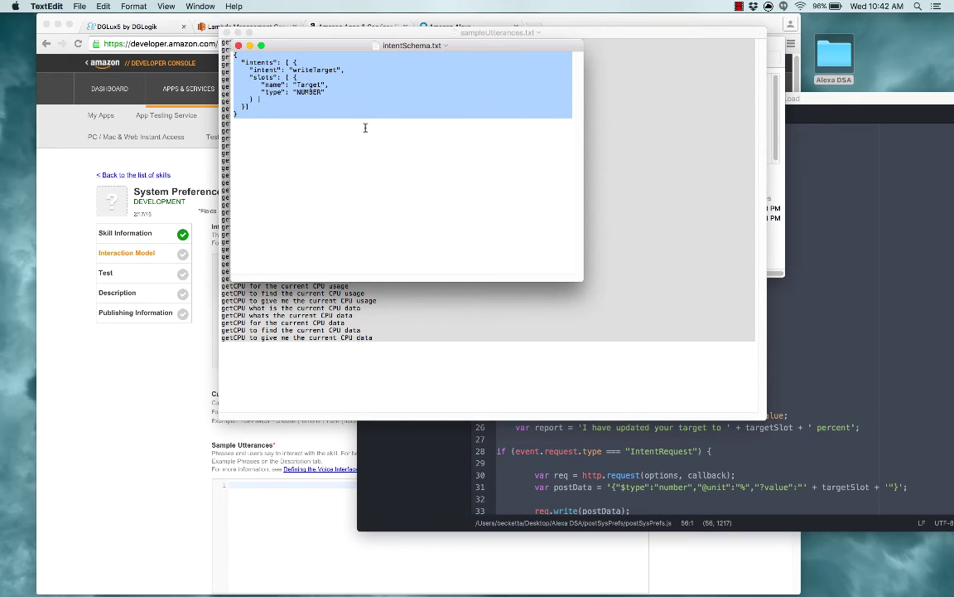
# Copy the writeTarget intent schema into the skill's Intent Schema box.
pyautogui.press('super+c')
pyautogui.click(125, 331)
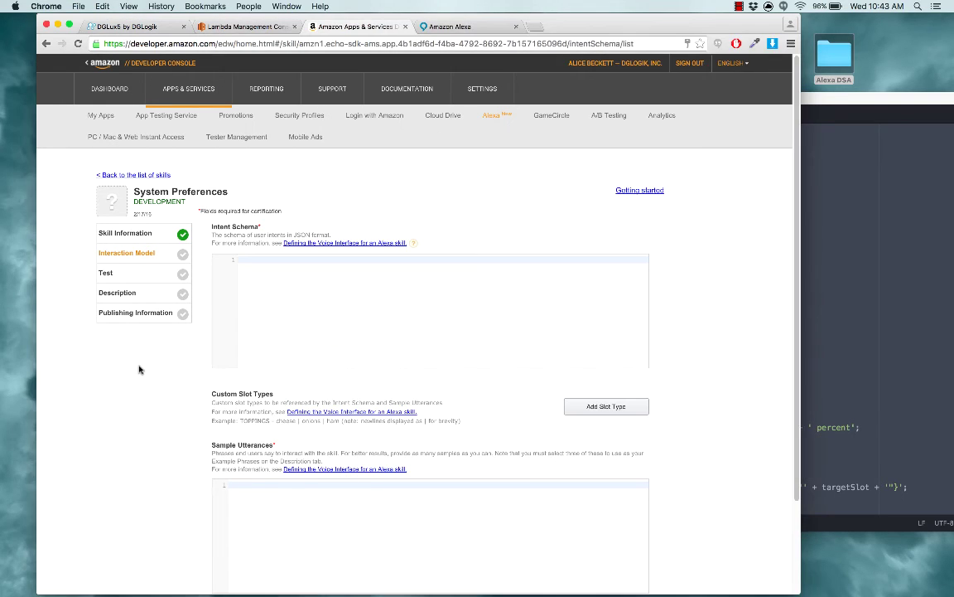
pyautogui.click(273, 290)
pyautogui.press('super+v')
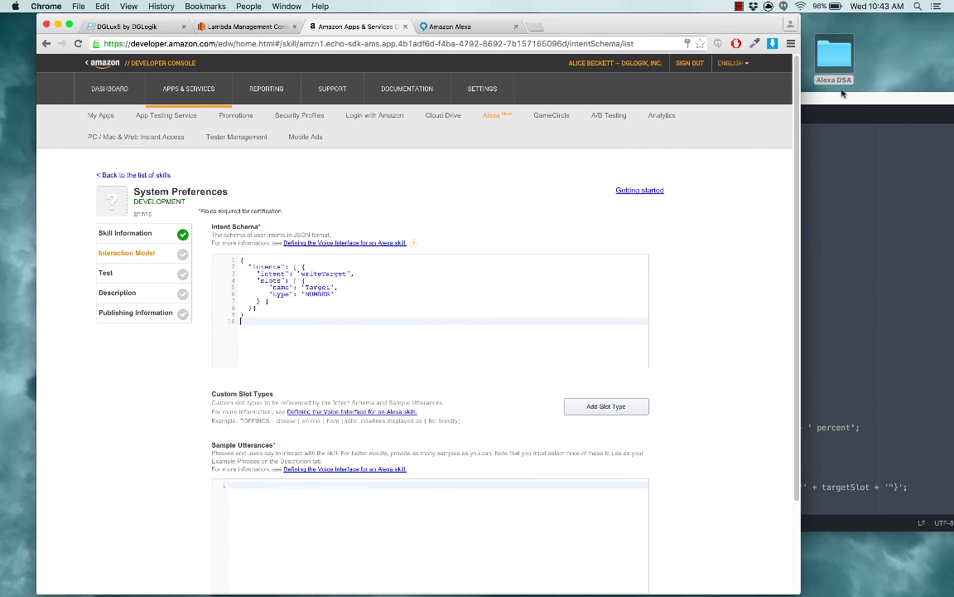
# Copy all lines of sampleUtterances.txt into Sample Utterances and proceed to testing.
pyautogui.doubleClick(834, 55)
pyautogui.click(708, 97)
pyautogui.doubleClick(713, 106)
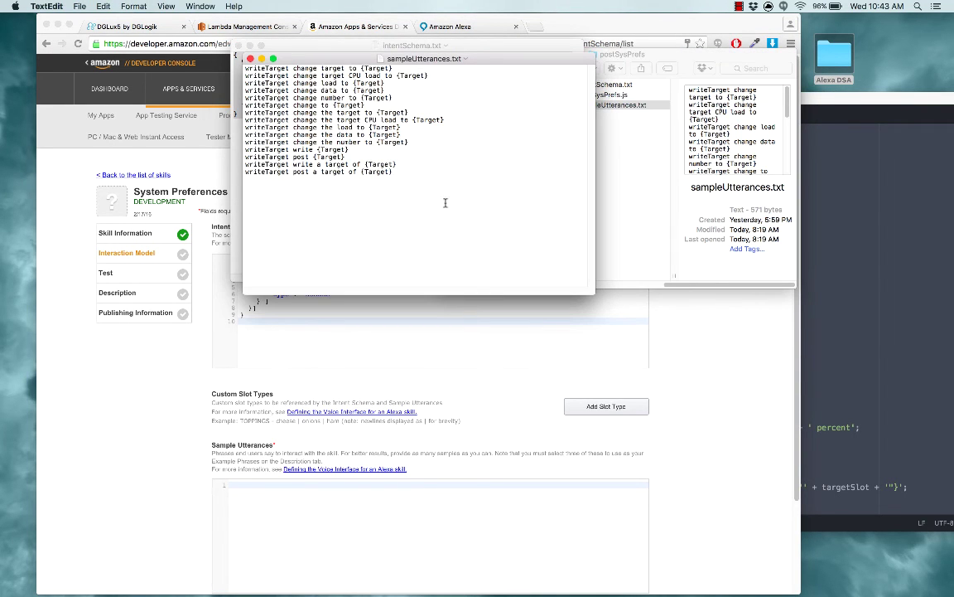
pyautogui.moveTo(395, 174); pyautogui.dragTo(235, 62)
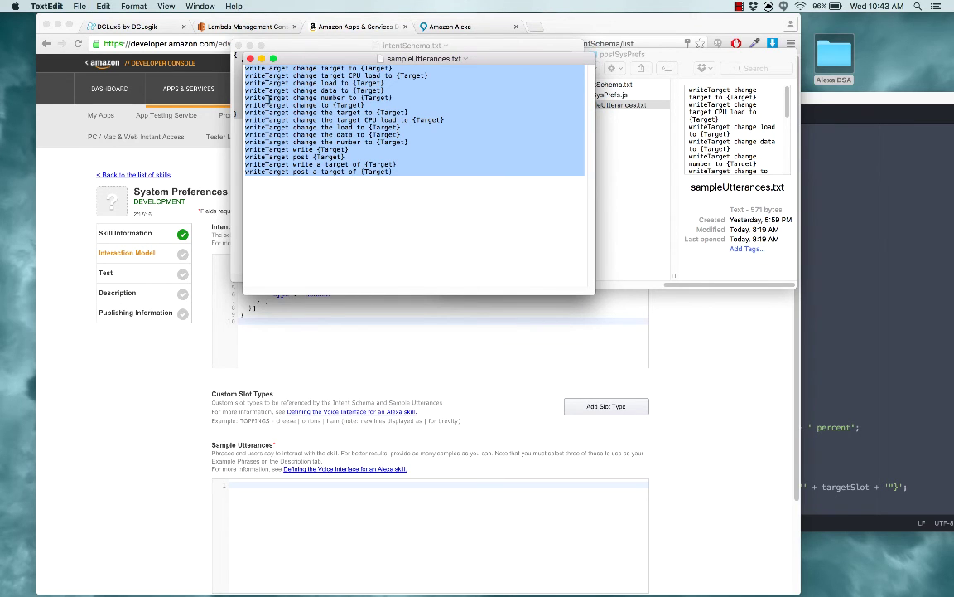
pyautogui.press('super+c')
pyautogui.click(300, 505)
pyautogui.press('super+v')
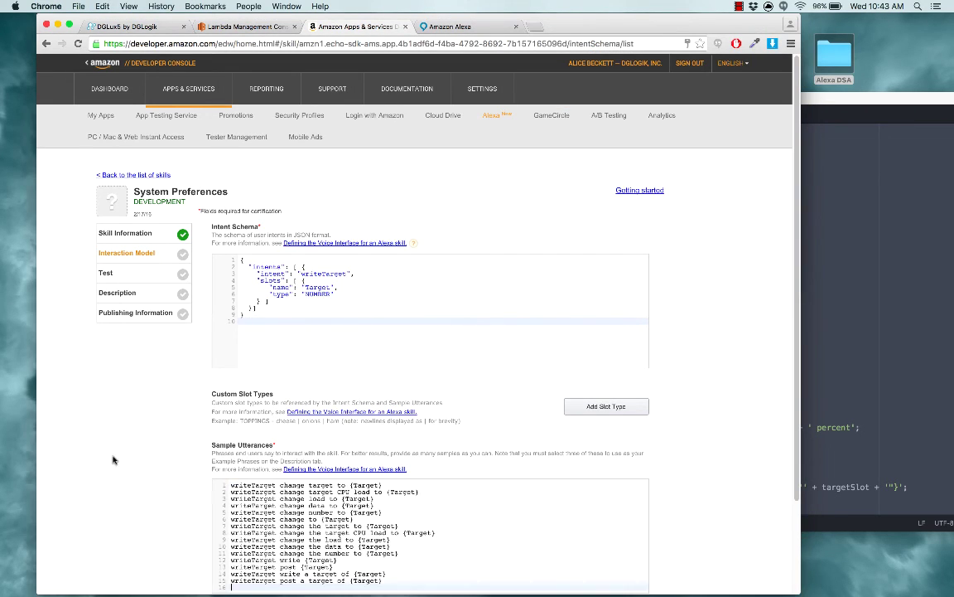
pyautogui.scroll(-2, 111, 498)
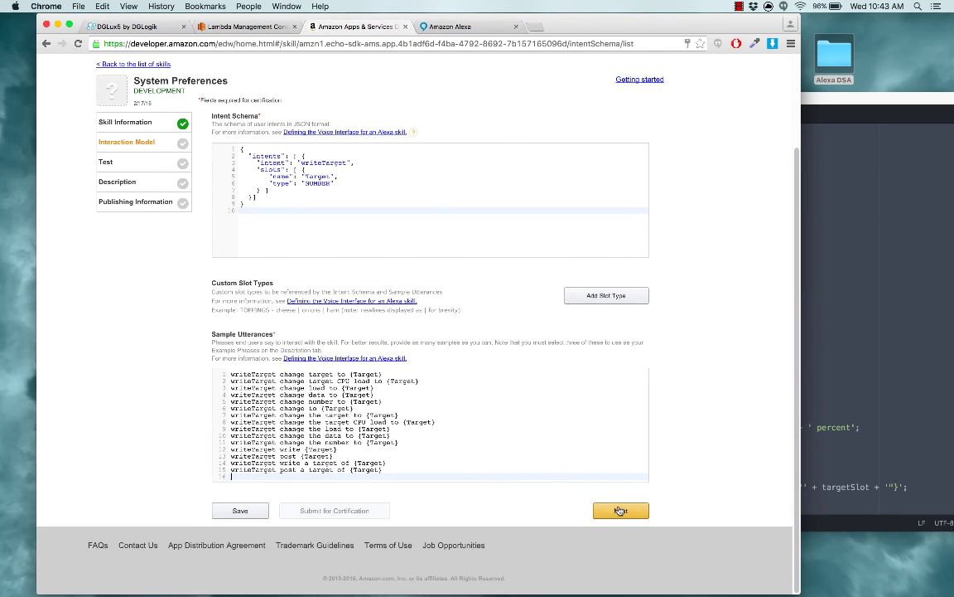
pyautogui.click(621, 569)
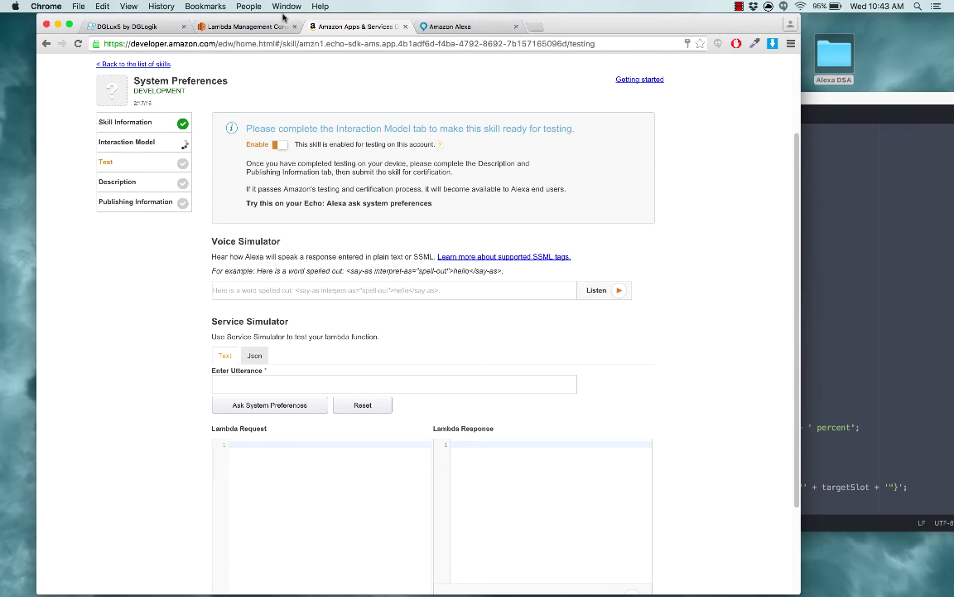
# Review the playground.dglogik.com host and POST method in the postSystemPreference code.
pyautogui.click(244, 27)
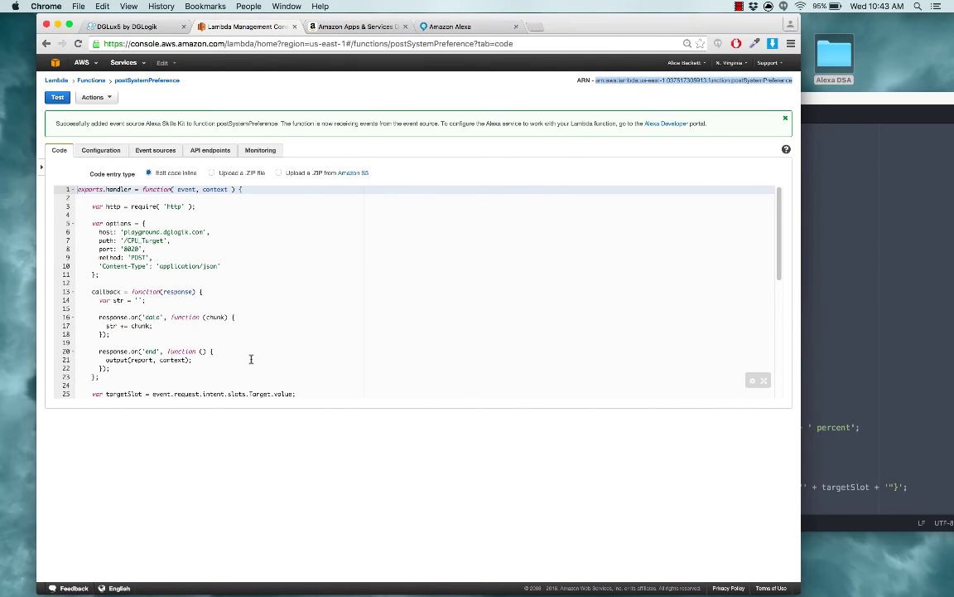
pyautogui.scroll(-2, 251, 359)
pyautogui.scroll(2, 249, 354)
pyautogui.moveTo(205, 232); pyautogui.dragTo(131, 249)
pyautogui.click(173, 258)
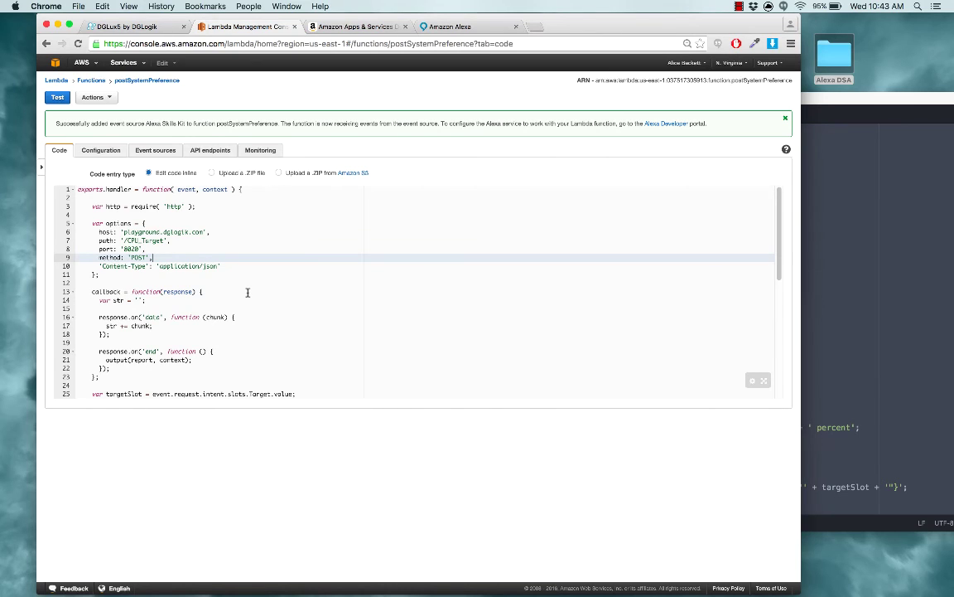
pyautogui.doubleClick(139, 258)
pyautogui.click(156, 284)
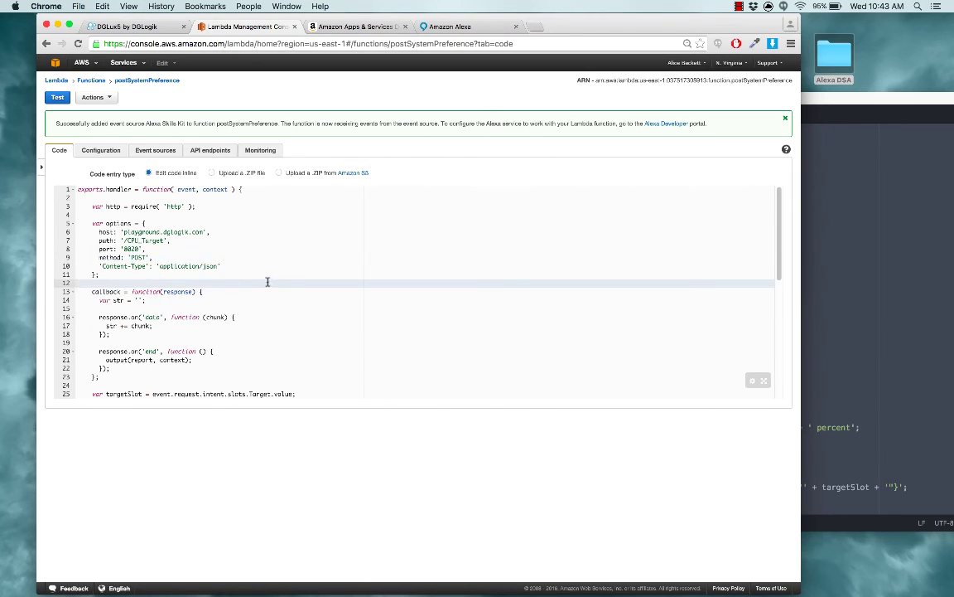
# Review the targetSlot value expression on line 25, then return to the skill's console page.
pyautogui.scroll(-4, 266, 281)
pyautogui.scroll(-3, 267, 281)
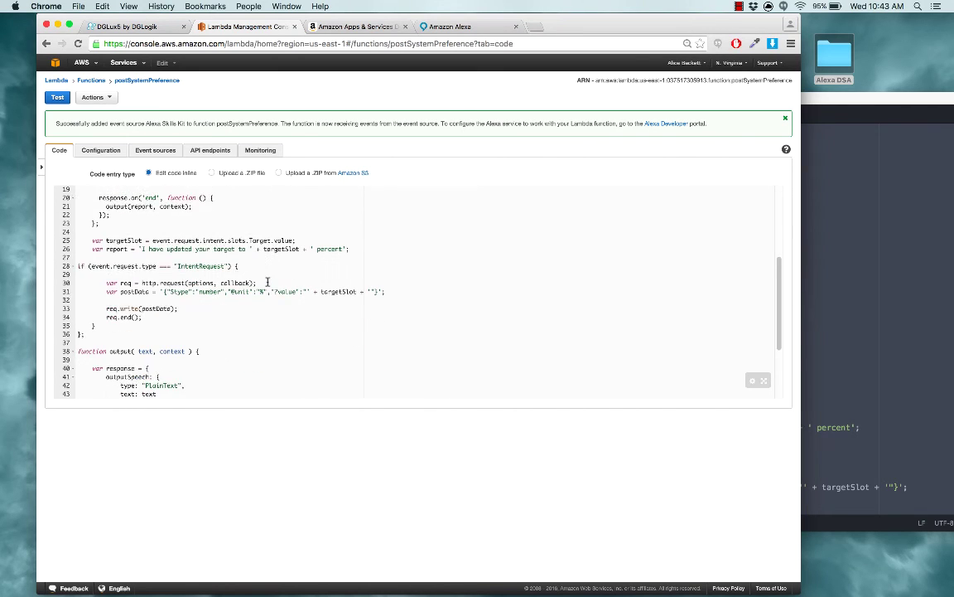
pyautogui.moveTo(297, 214); pyautogui.dragTo(150, 215)
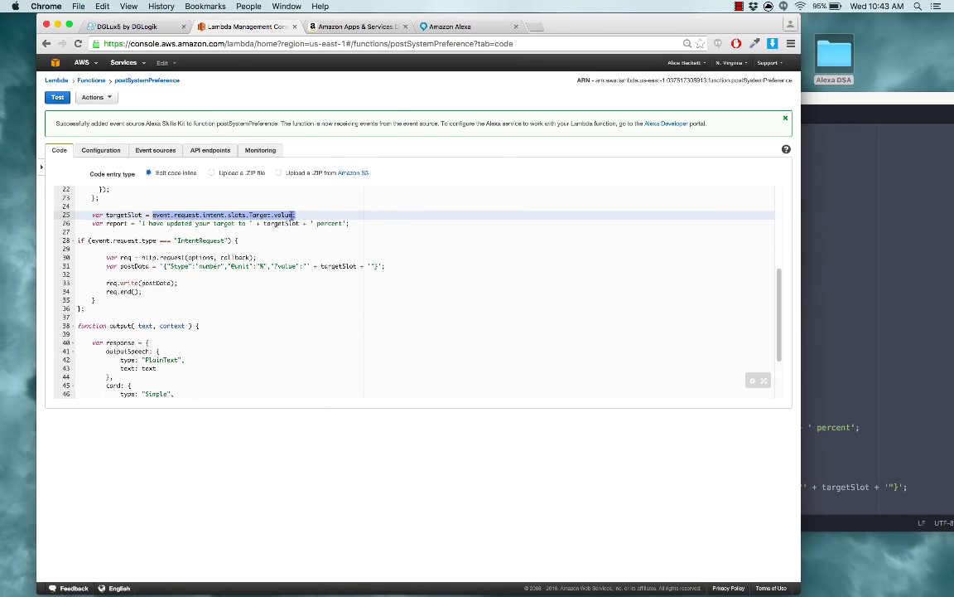
pyautogui.click(297, 214)
pyautogui.scroll(-2, 230, 330)
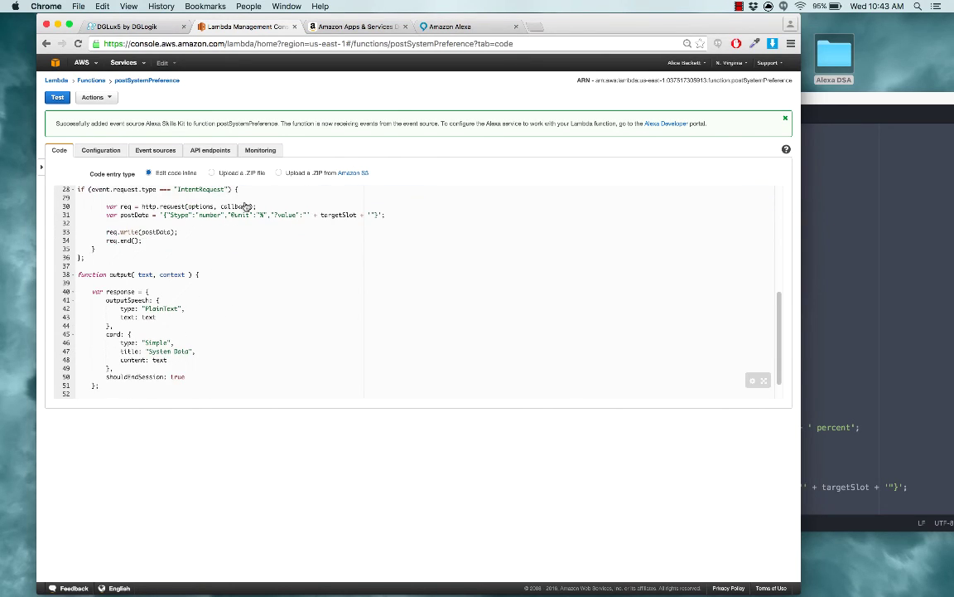
pyautogui.click(315, 26)
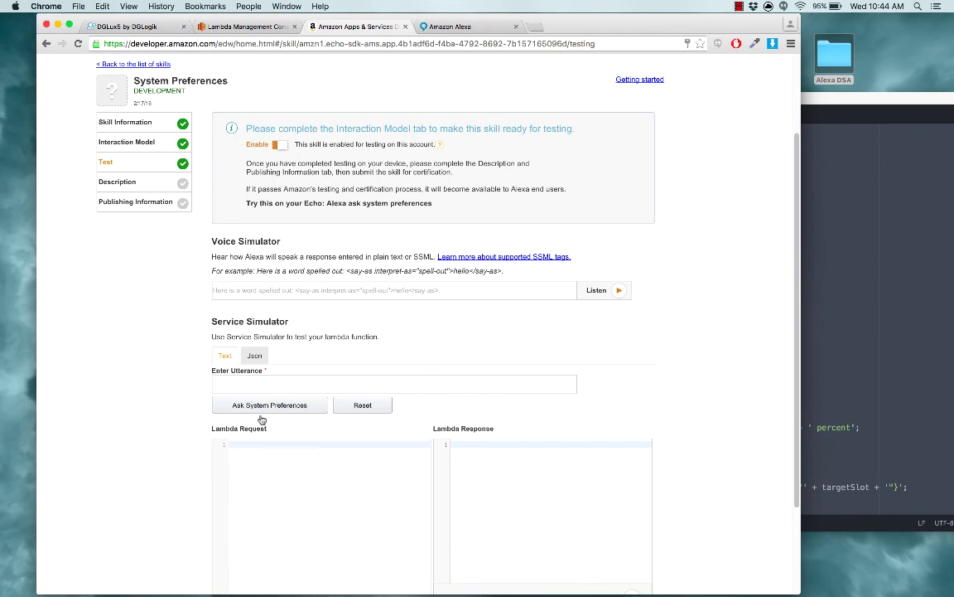
# Check the first sample utterance in the interaction model and return to the test page.
pyautogui.click(126, 143)
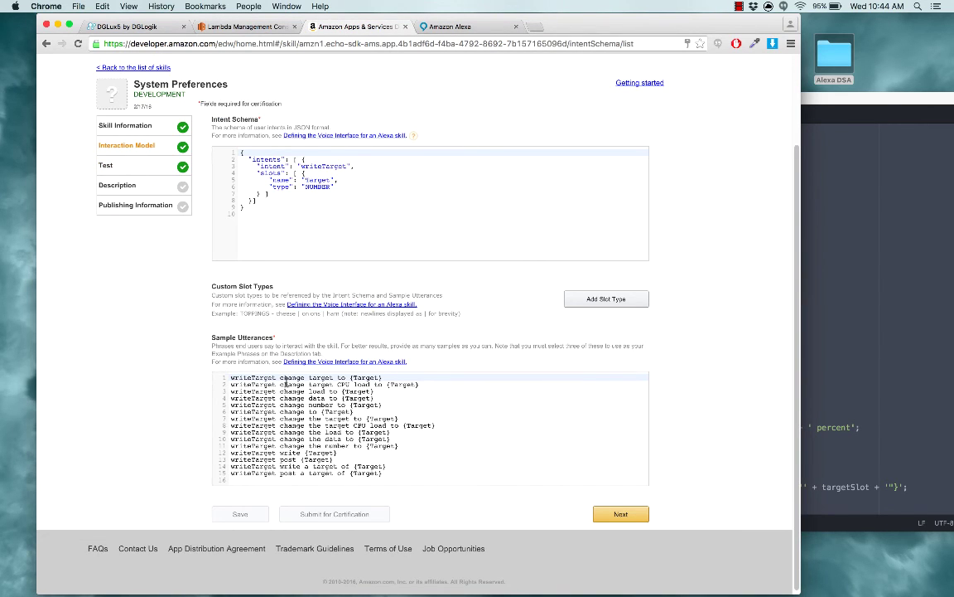
pyautogui.moveTo(279, 377); pyautogui.dragTo(405, 378)
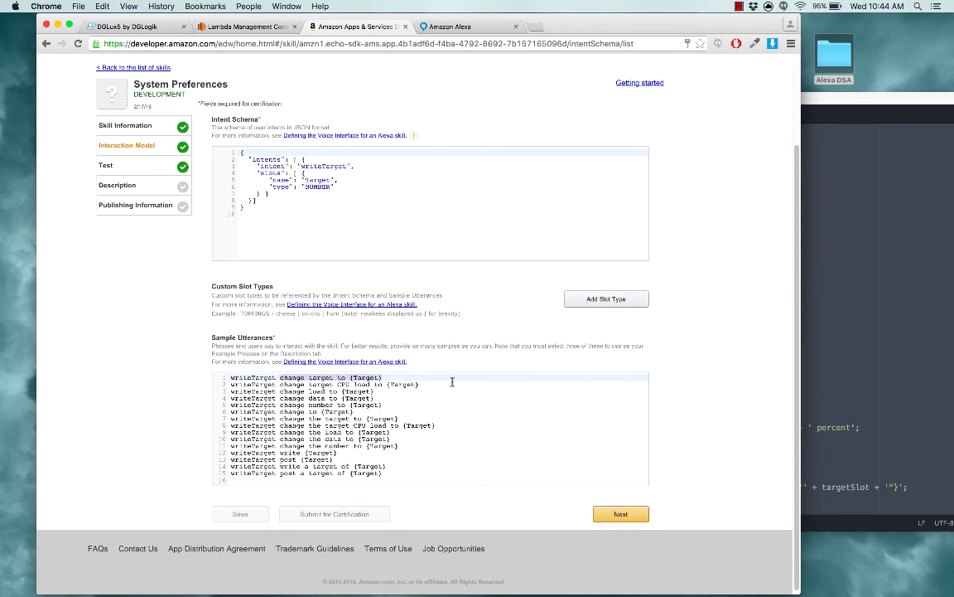
pyautogui.click(640, 515)
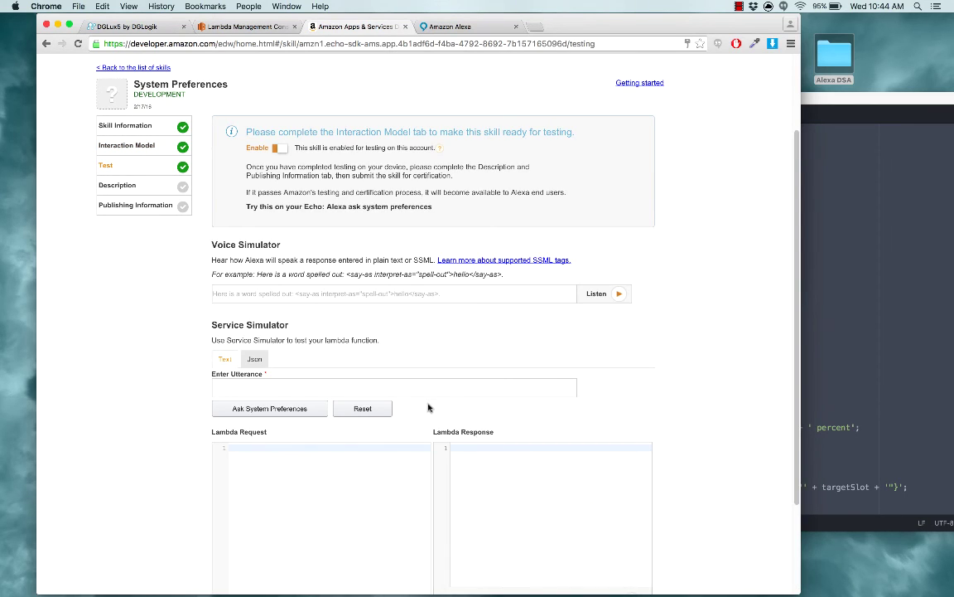
# Send 'change target to thirty' in the Service Simulator, read the 30 percent reply, then view DGLux5.
pyautogui.click(419, 393)
pyautogui.write('change target to thirty')
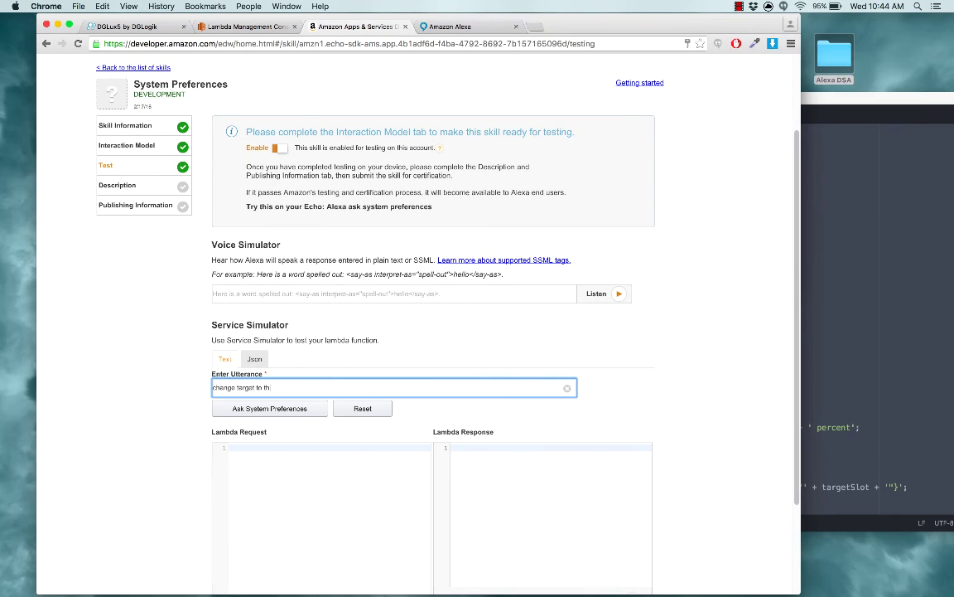
pyautogui.click(304, 409)
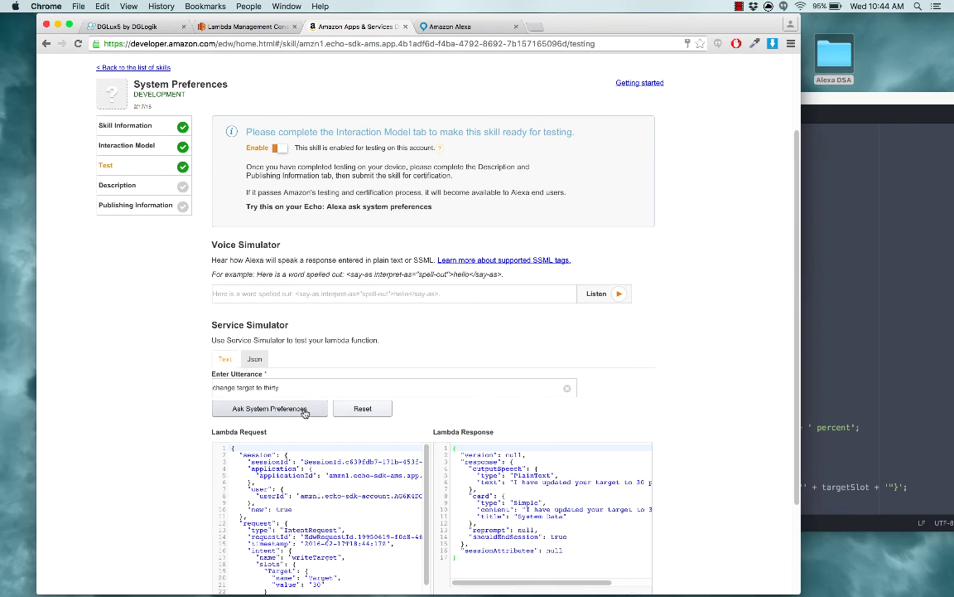
pyautogui.scroll(-3, 538, 481)
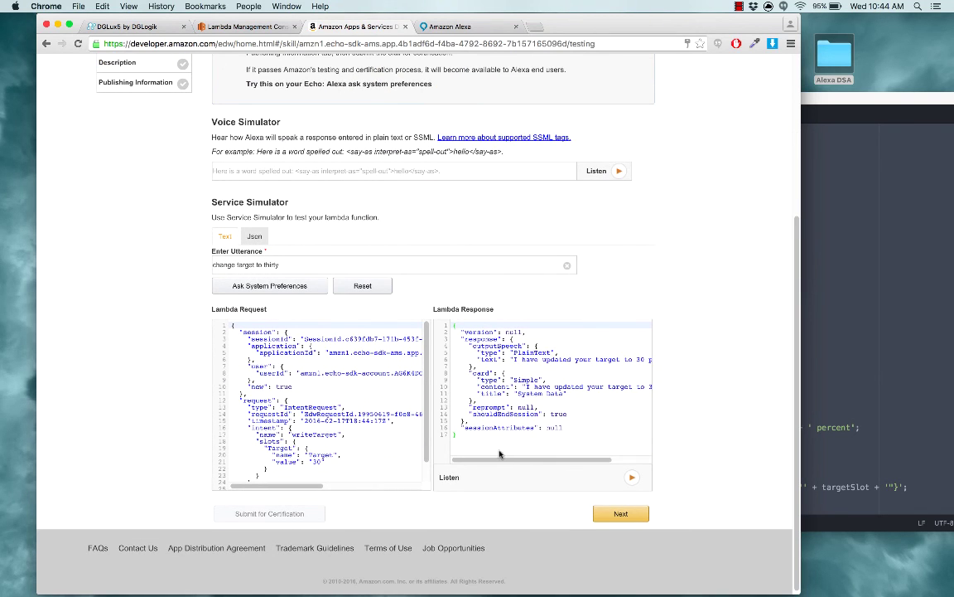
pyautogui.hscroll(3, 498, 454)
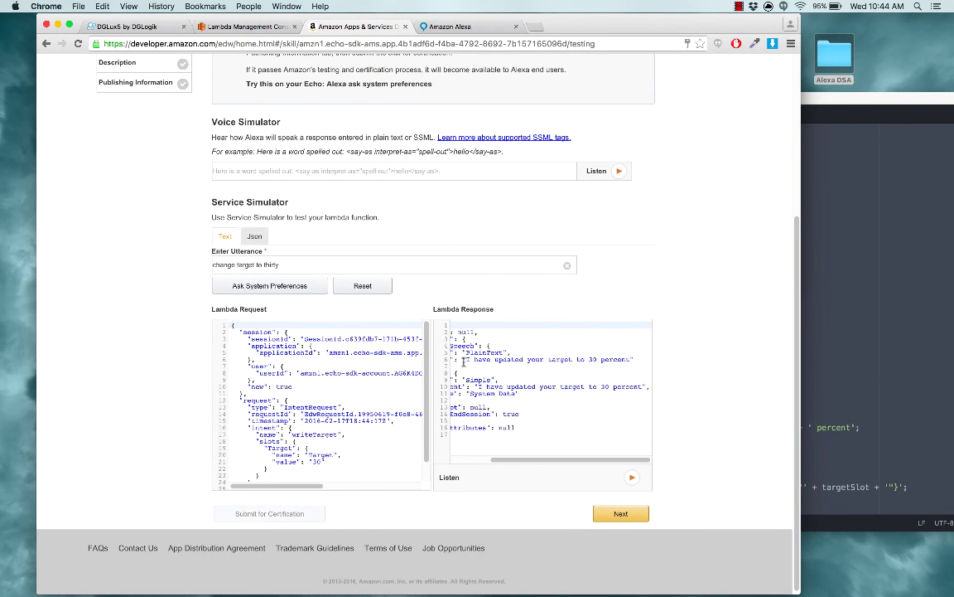
pyautogui.hscroll(-2, 468, 357)
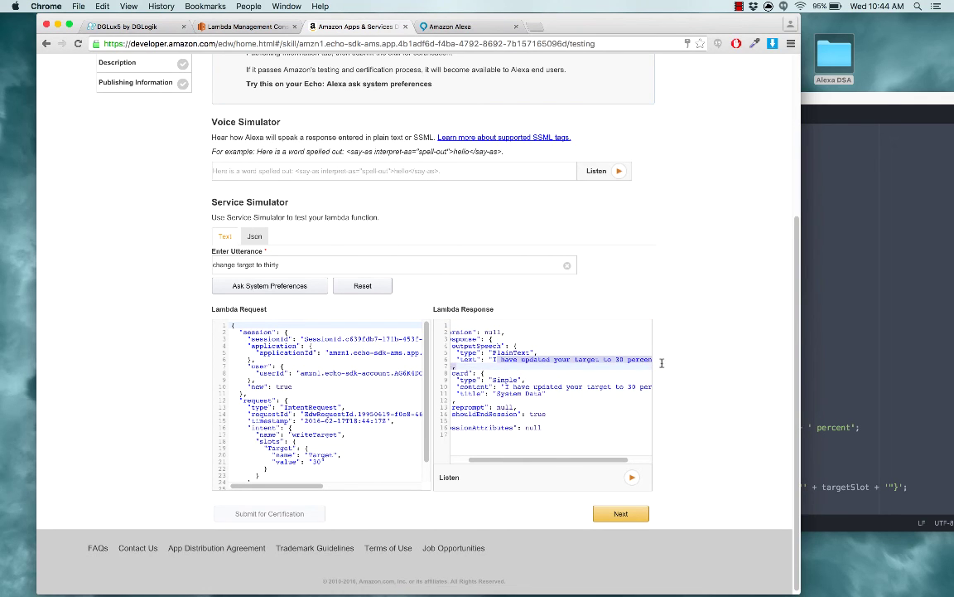
pyautogui.click(146, 26)
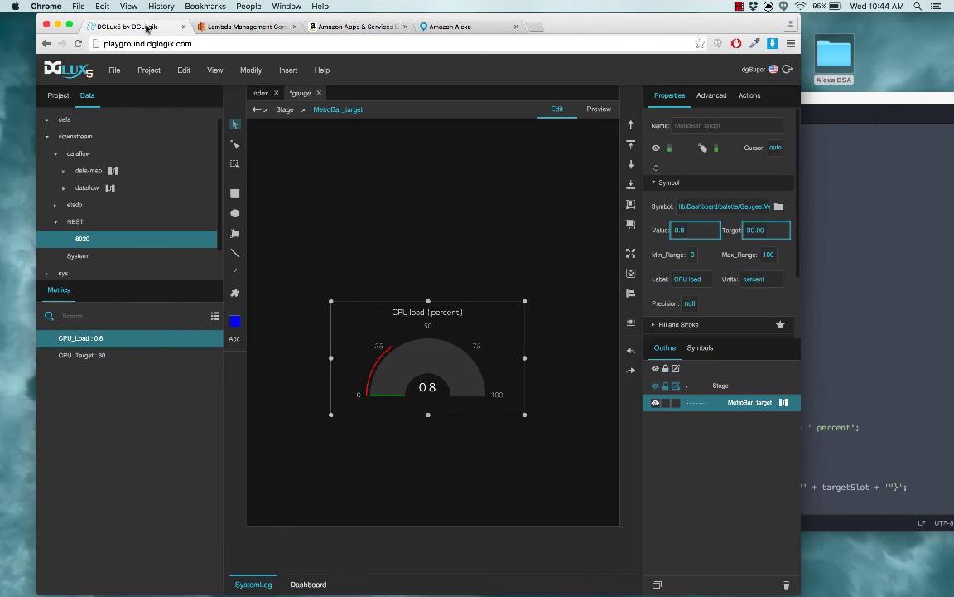
# Confirm CPU_Target reads 30, then send 'change target to twenty' to the skill.
pyautogui.click(94, 356)
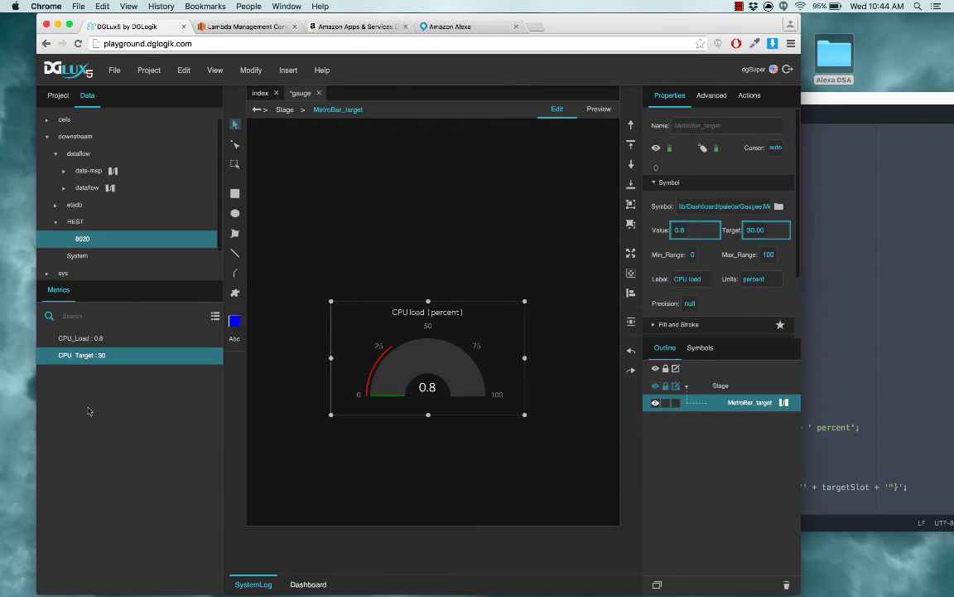
pyautogui.click(313, 26)
pyautogui.doubleClick(271, 264)
pyautogui.write('twenty')
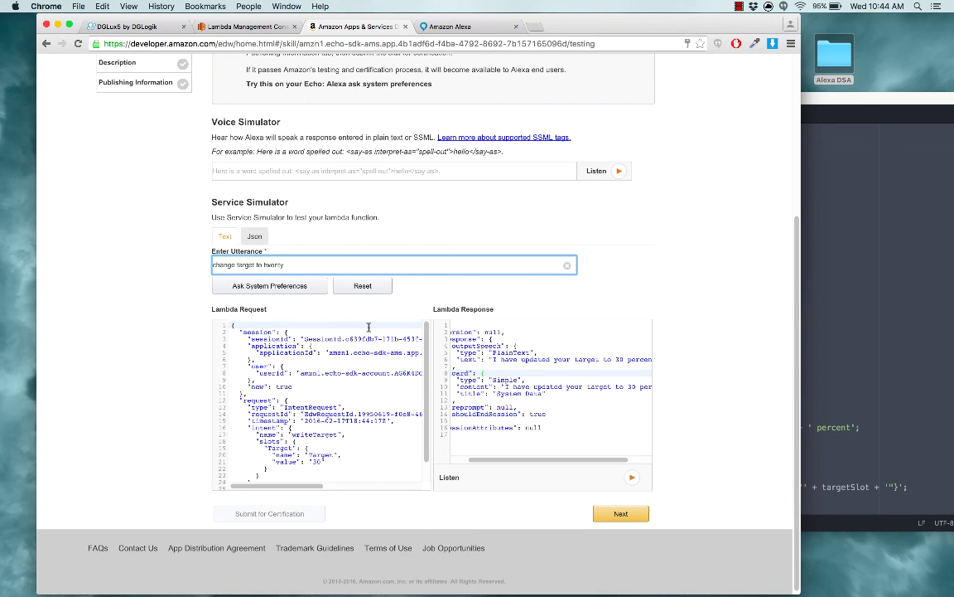
pyautogui.click(303, 285)
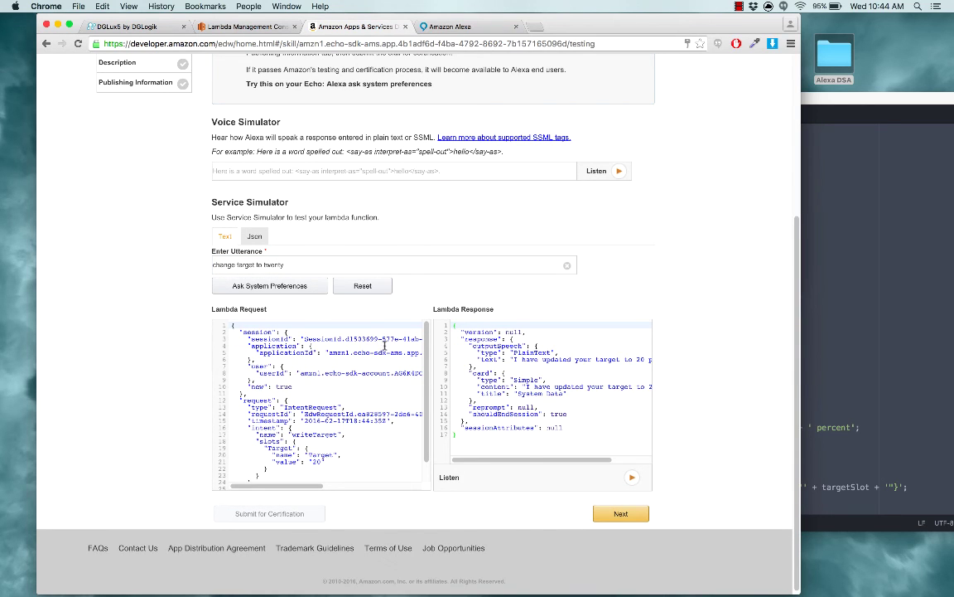
# Verify DGLux5 shows the new target of 20 and select the full Lambda request JSON.
pyautogui.click(522, 452)
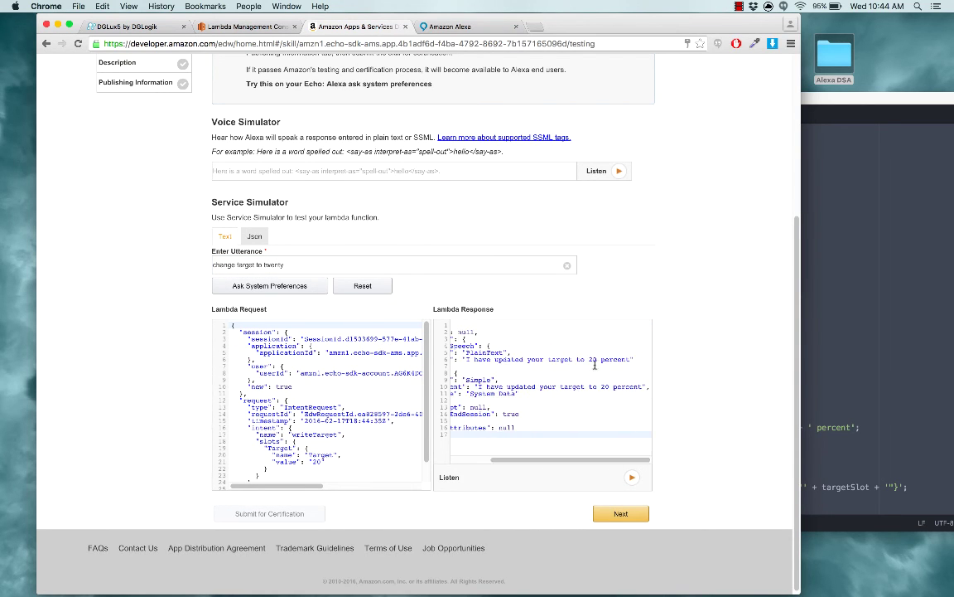
pyautogui.moveTo(464, 366)
pyautogui.mouseDown()
pyautogui.moveTo(652, 359)
pyautogui.moveTo(454, 352)
pyautogui.mouseUp()
pyautogui.click(155, 27)
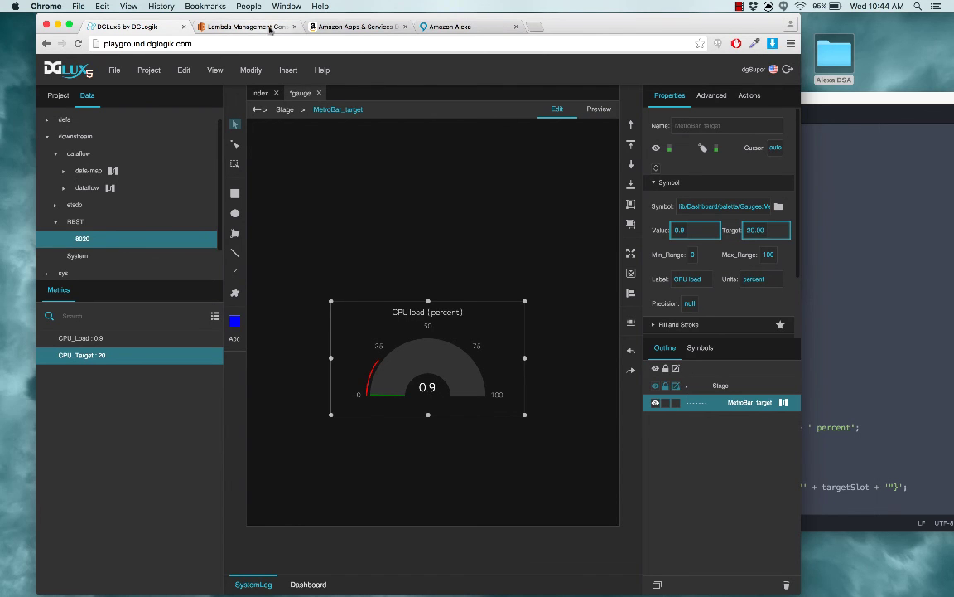
pyautogui.click(302, 25)
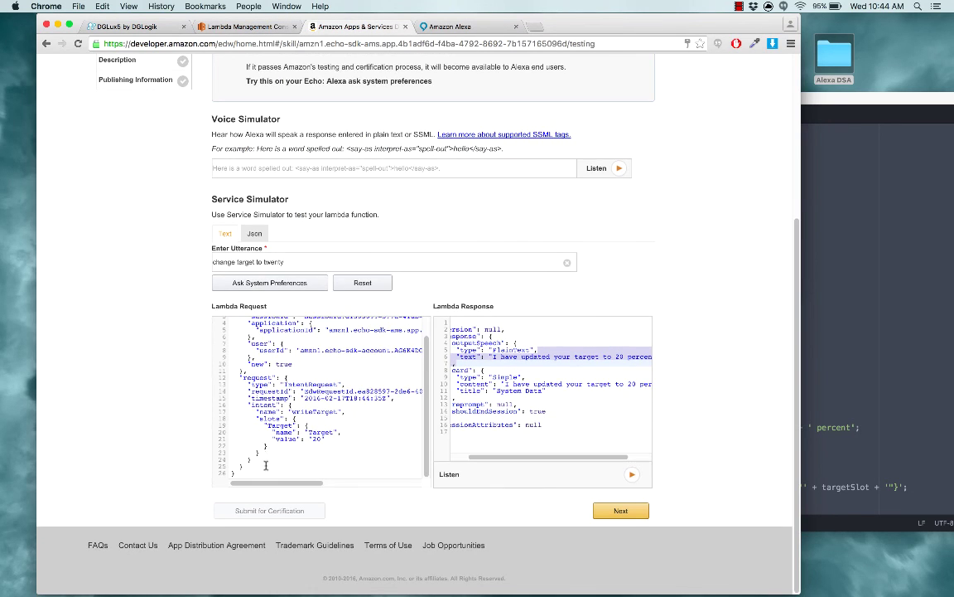
pyautogui.moveTo(272, 471); pyautogui.dragTo(213, 263)
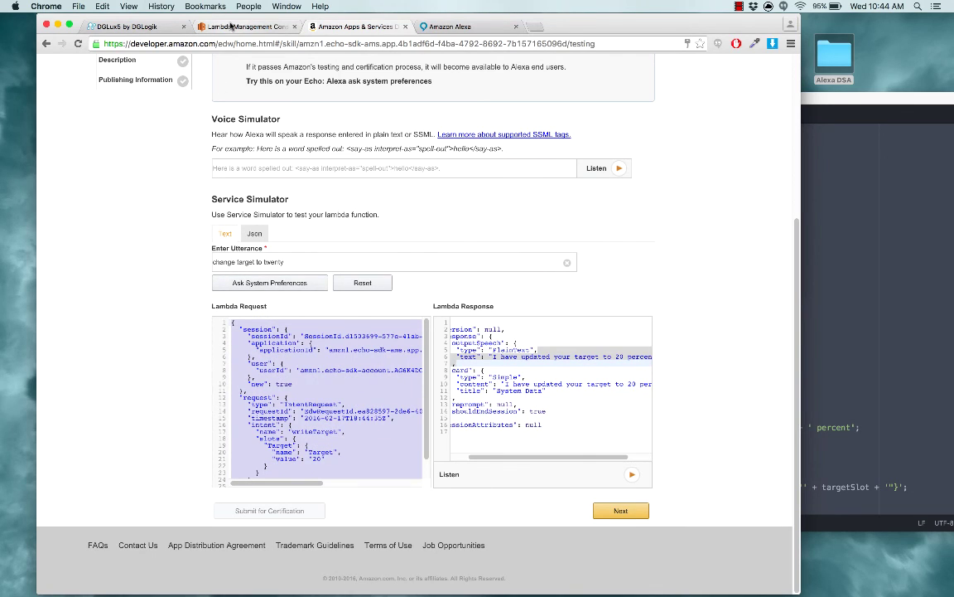
# Replace the test event with the copied Alexa request, run it for a 20 percent result, then return to the skill.
pyautogui.click(210, 30)
pyautogui.click(94, 97)
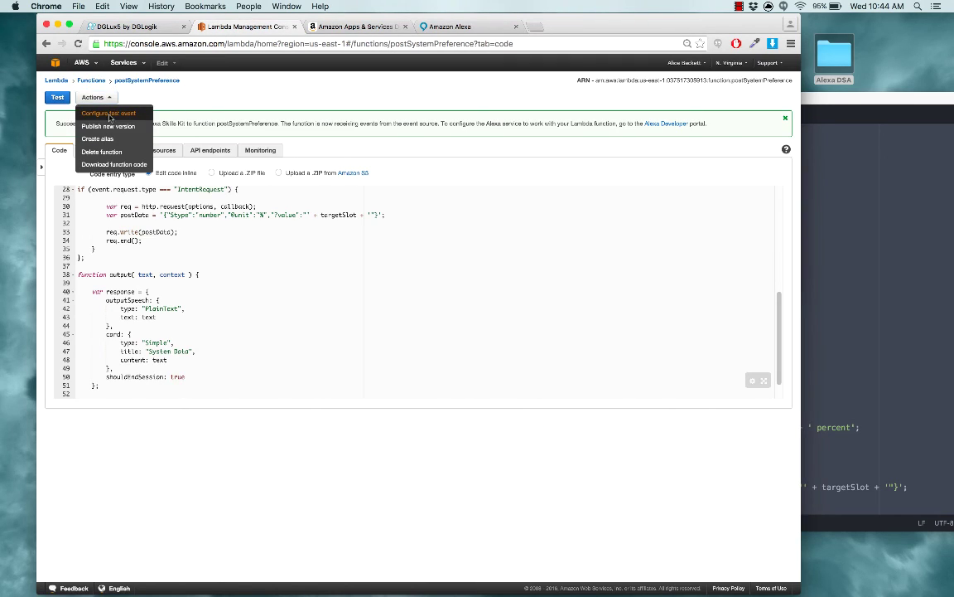
pyautogui.click(101, 112)
pyautogui.hotkey('ctrl', 'a')
pyautogui.hotkey('ctrl', 'v')
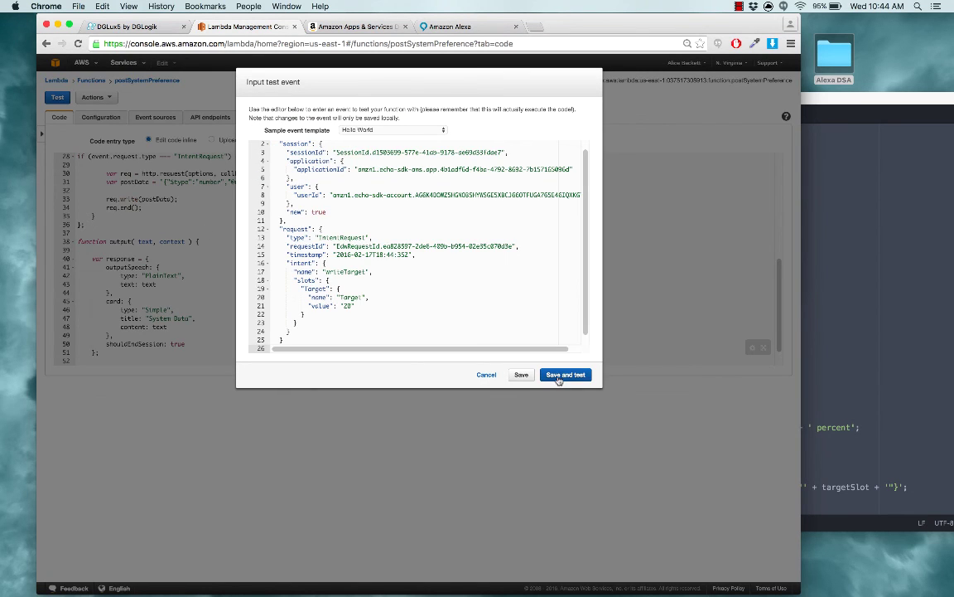
pyautogui.click(566, 374)
pyautogui.scroll(-1, 553, 389)
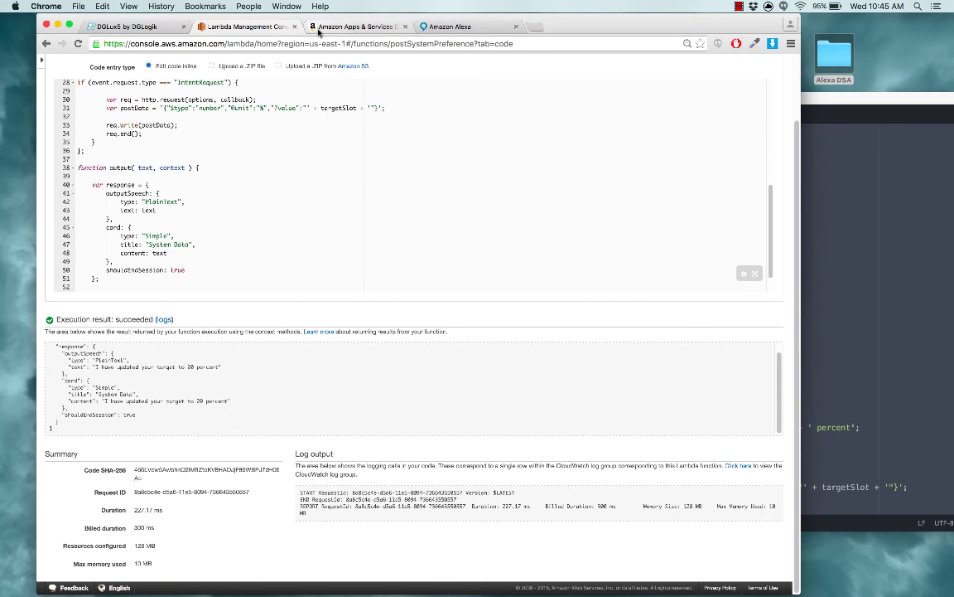
pyautogui.click(319, 29)
# Review the System Preferences skill's information and first sample utterance, then confirm DGLux5's CPU target reads 15.
pyautogui.scroll(5, 176, 180)
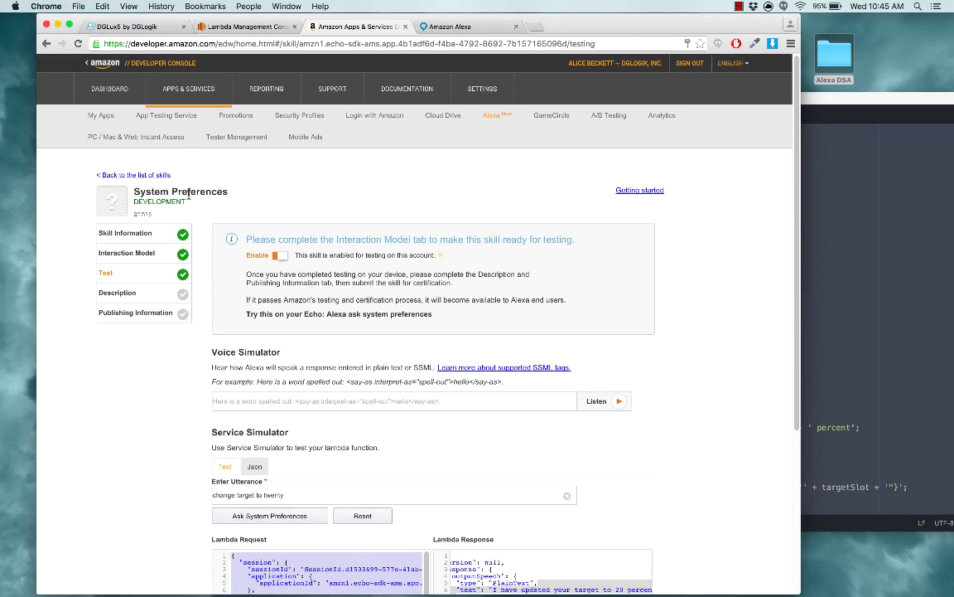
pyautogui.click(138, 235)
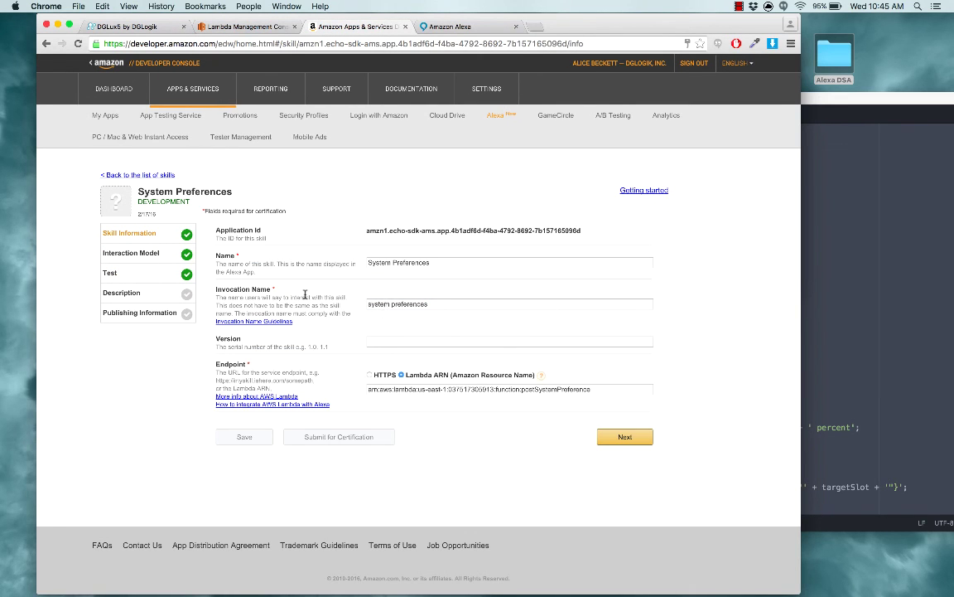
pyautogui.click(130, 252)
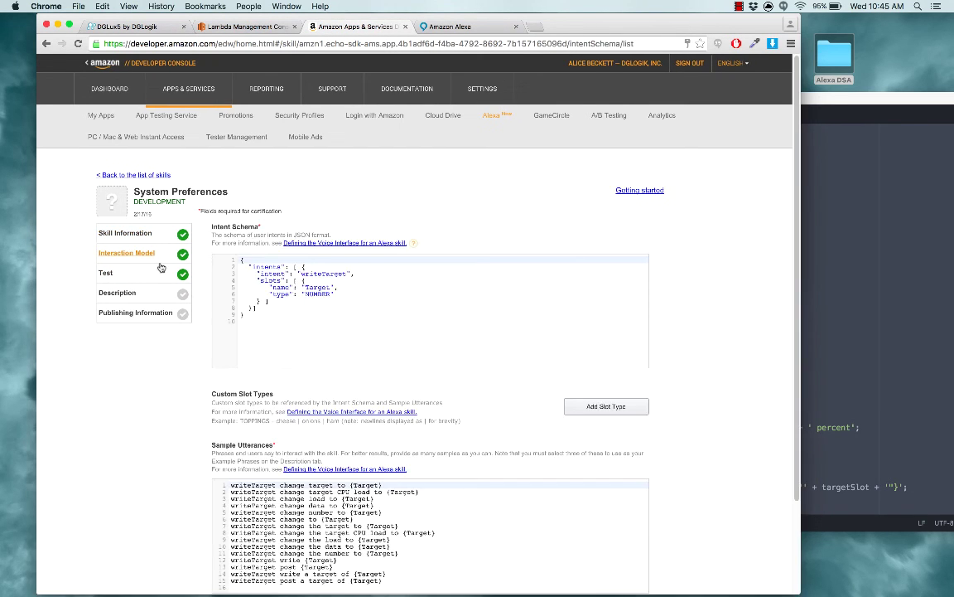
pyautogui.scroll(-1, 327, 464)
pyautogui.scroll(-1, 365, 464)
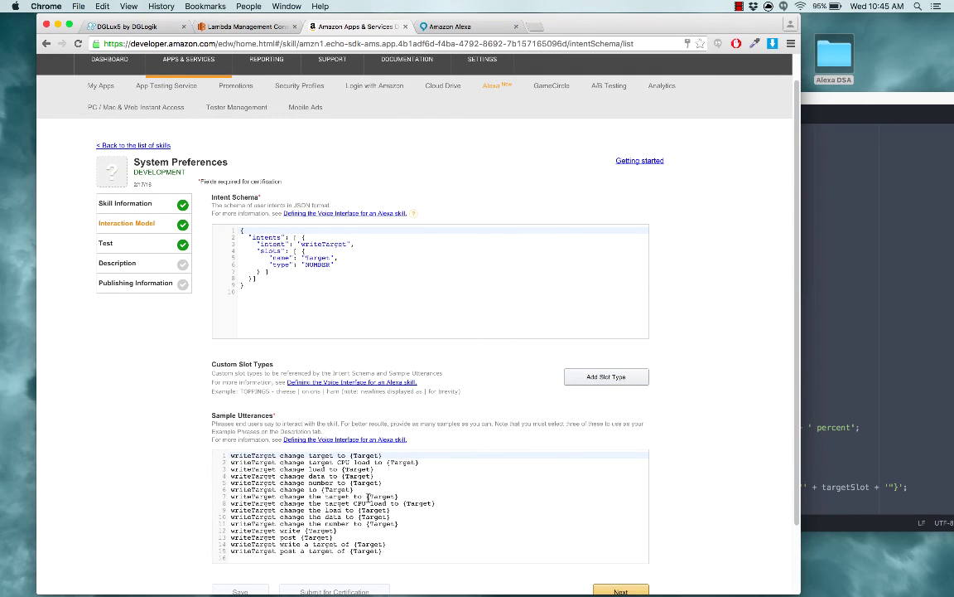
pyautogui.moveTo(398, 455); pyautogui.dragTo(232, 455)
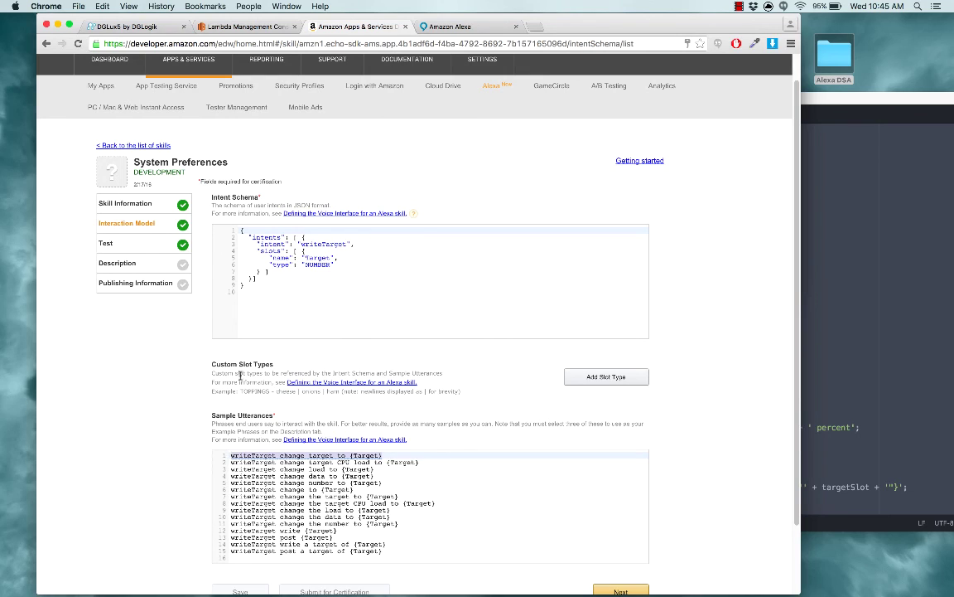
pyautogui.click(145, 26)
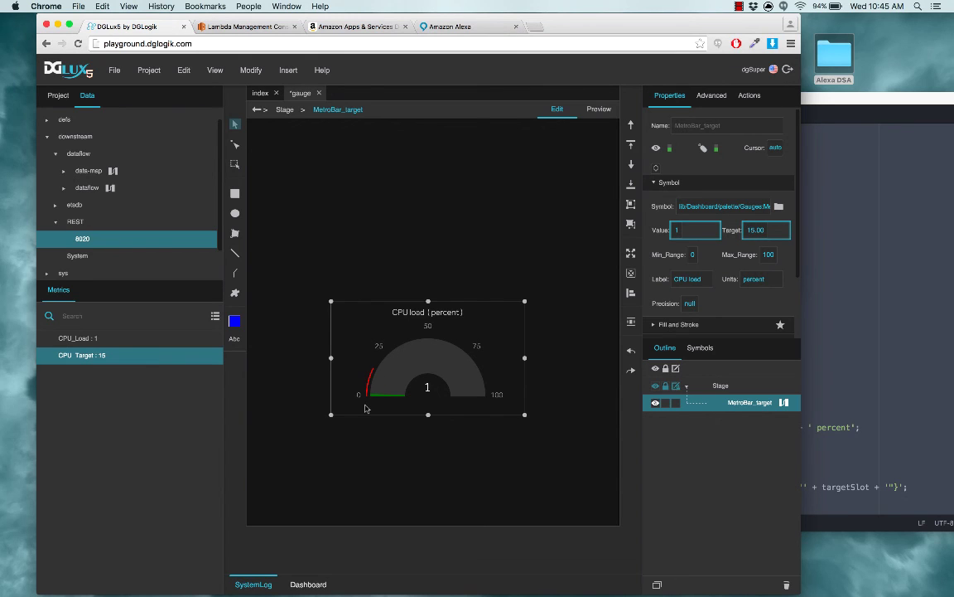
# Show the Alexa Home card confirming 'change target to fifteen' set the target to 15 percent.
pyautogui.click(444, 27)
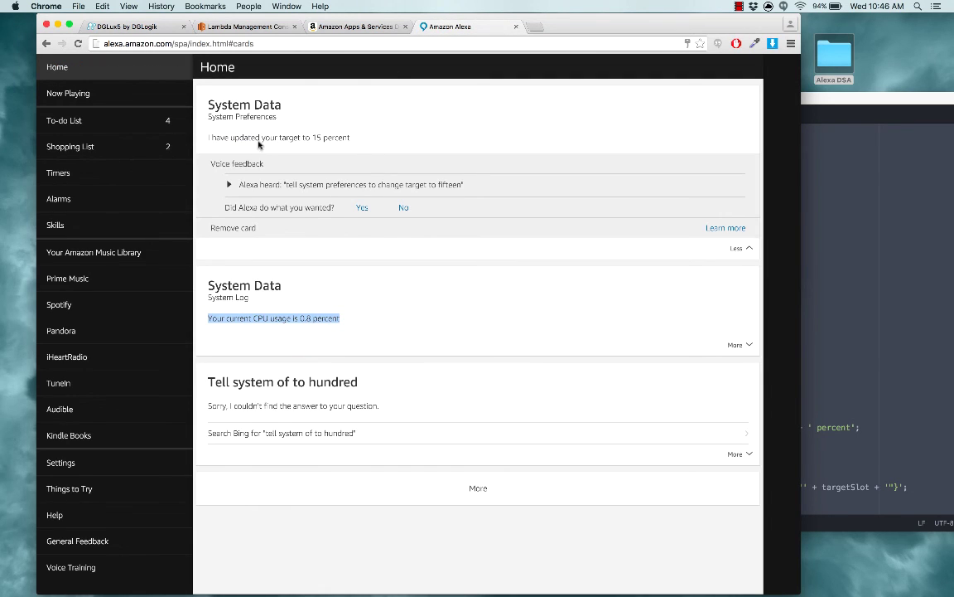